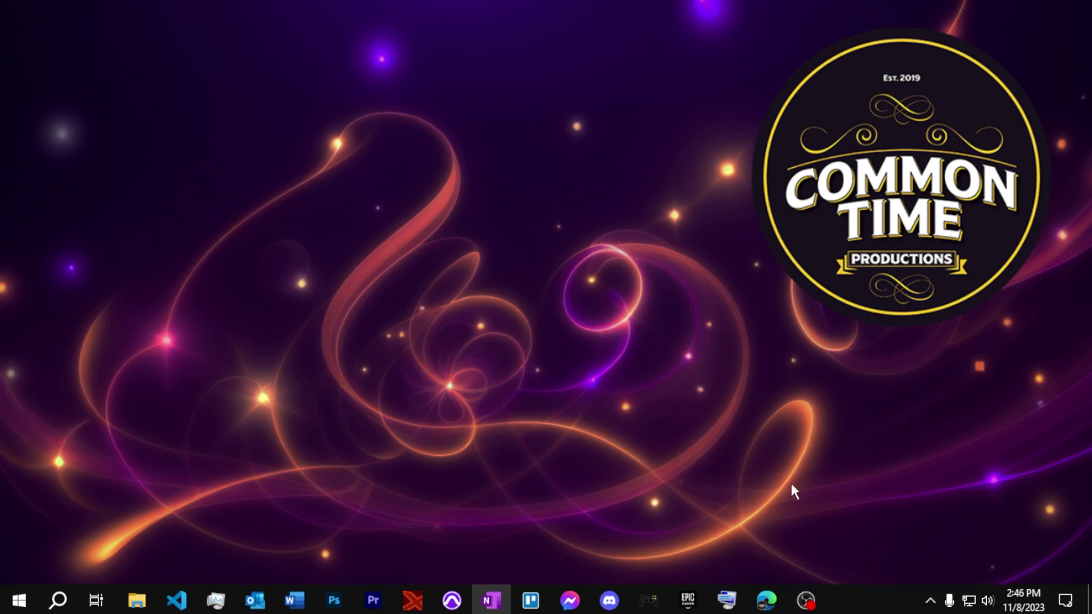
Switch to Microsoft Edge, go to the SSD 5.5 Free section of the Steven Slate Drums site, and look through the product page.
click(776, 597)
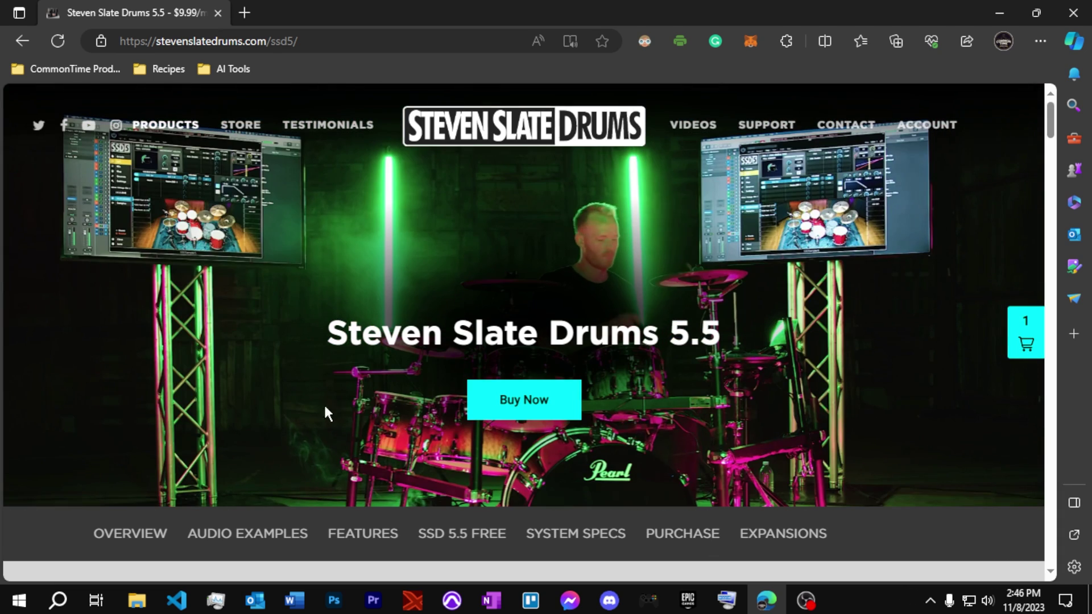
mouse_move(149, 132)
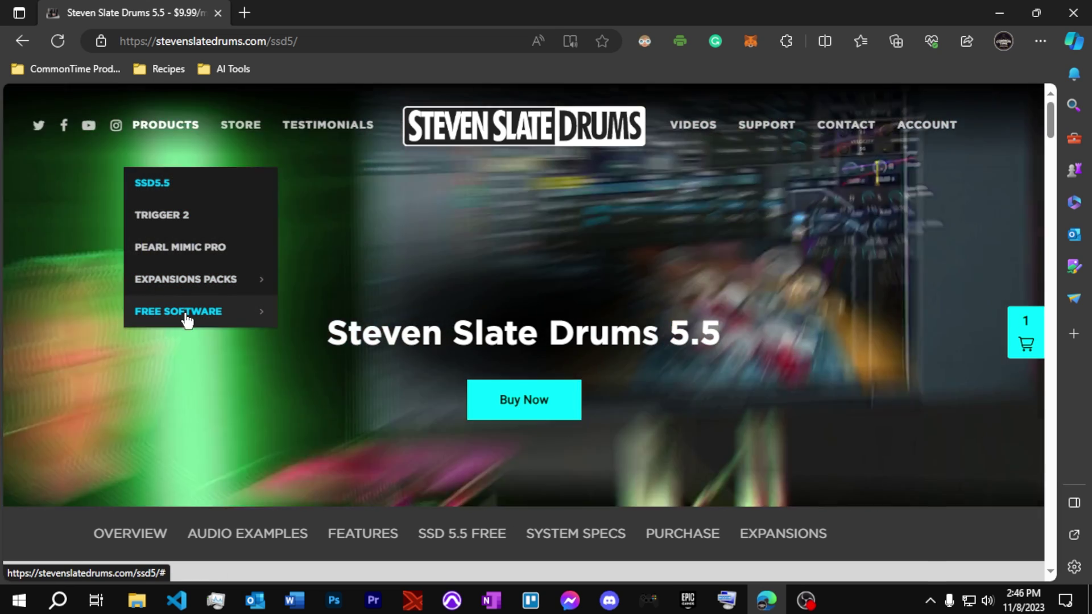
mouse_move(187, 312)
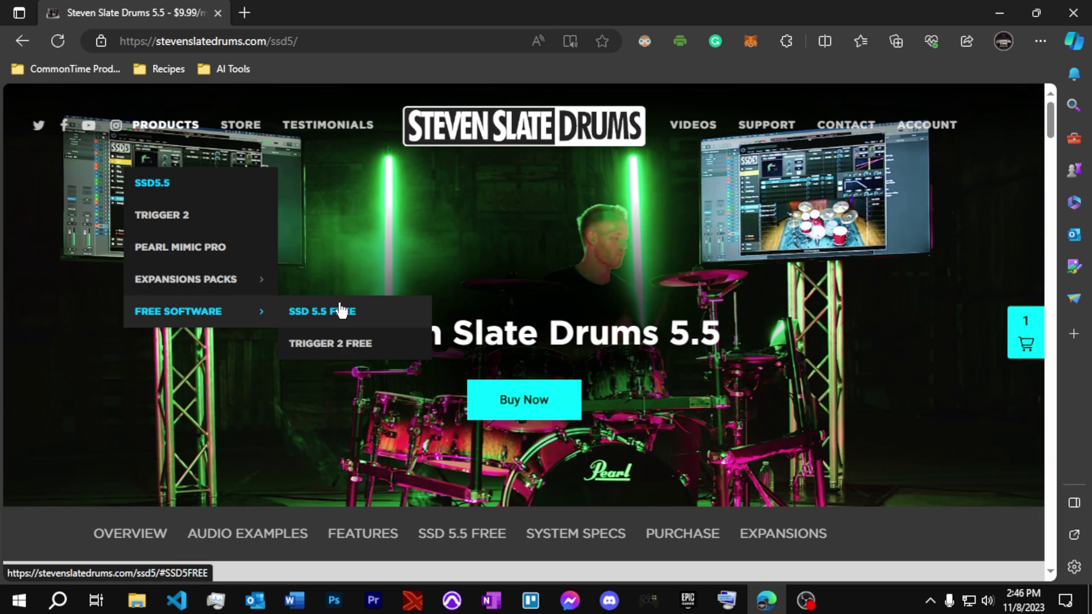
click(341, 311)
scroll(466, 432, up, 5)
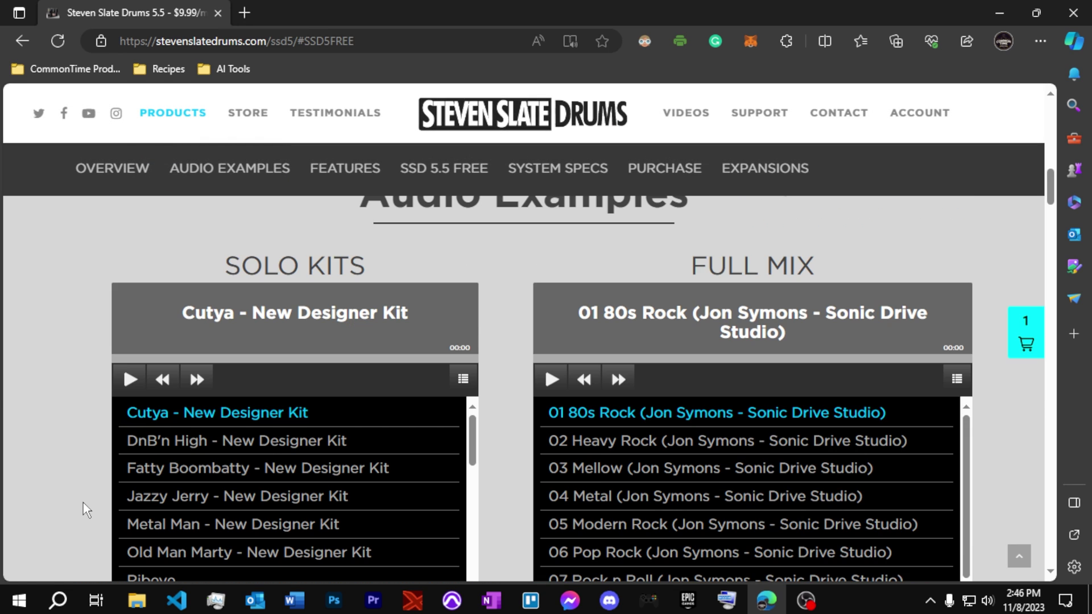
scroll(83, 502, down, 3)
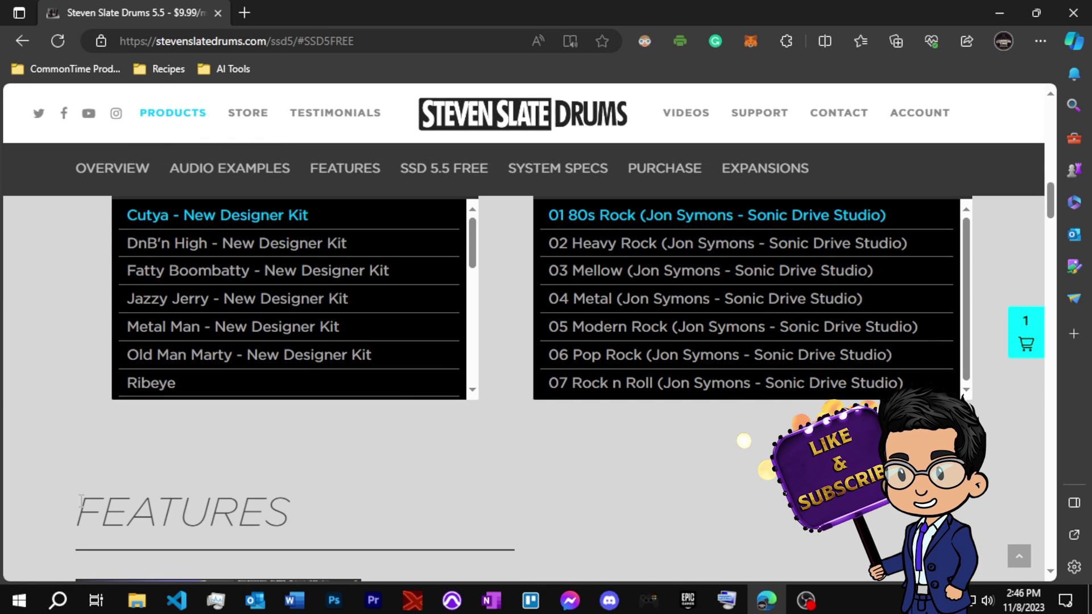
scroll(82, 500, down, 6)
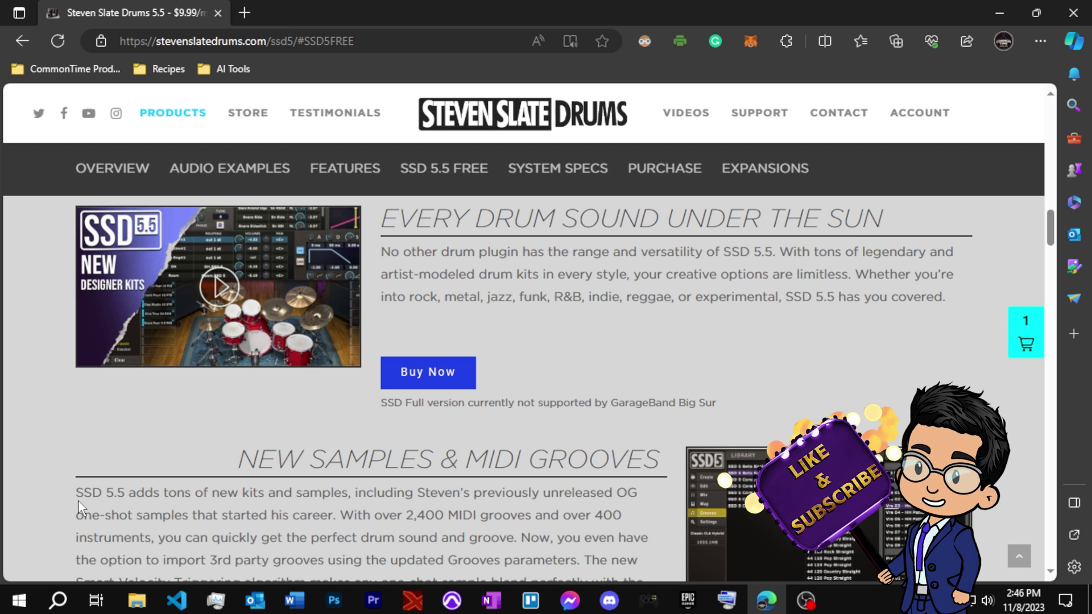
scroll(356, 463, up, 12)
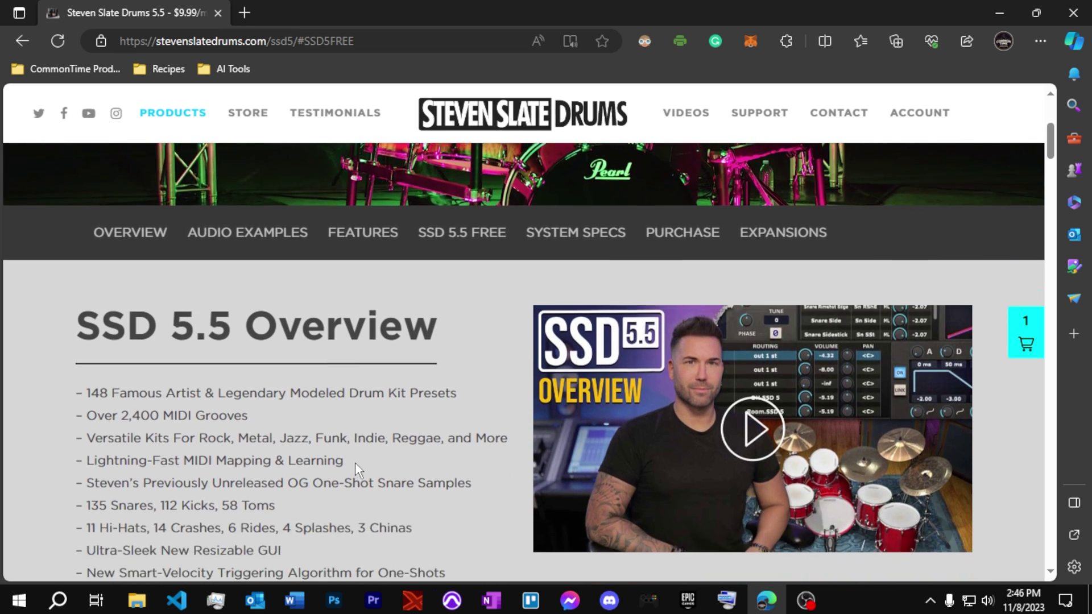
scroll(356, 463, down, 2)
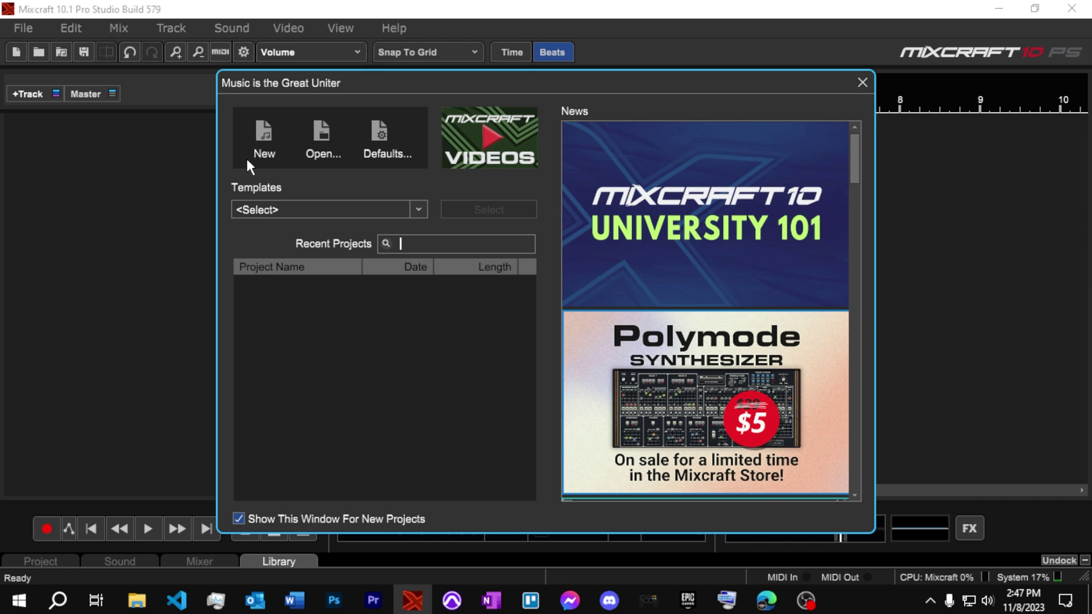
Create a new Mixcraft project and save it in the Mixcraft Projects folder as "Steven Slate Drums Test".
click(264, 132)
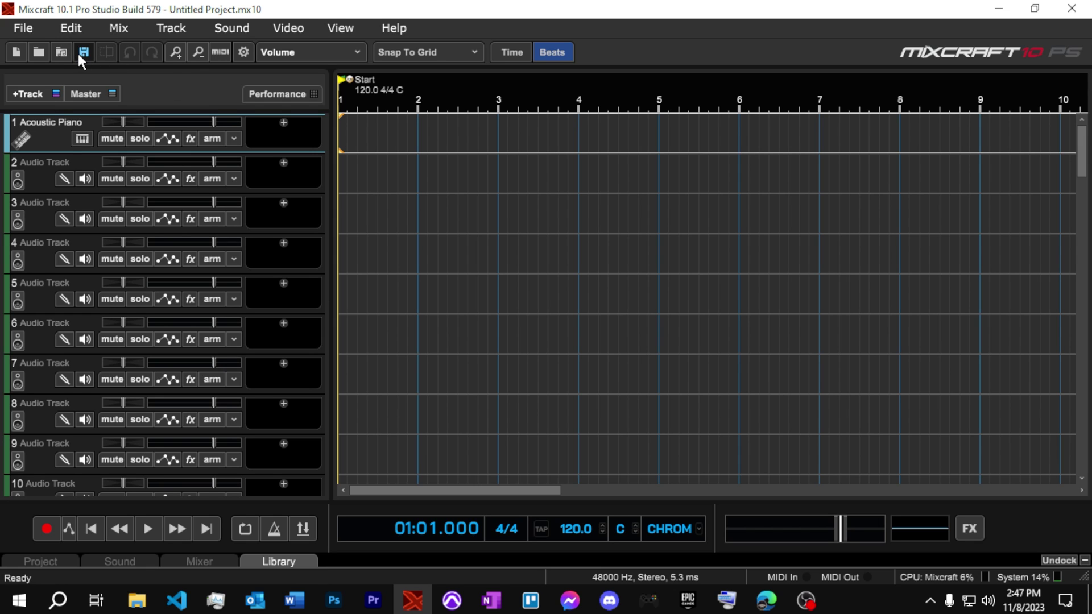
click(77, 54)
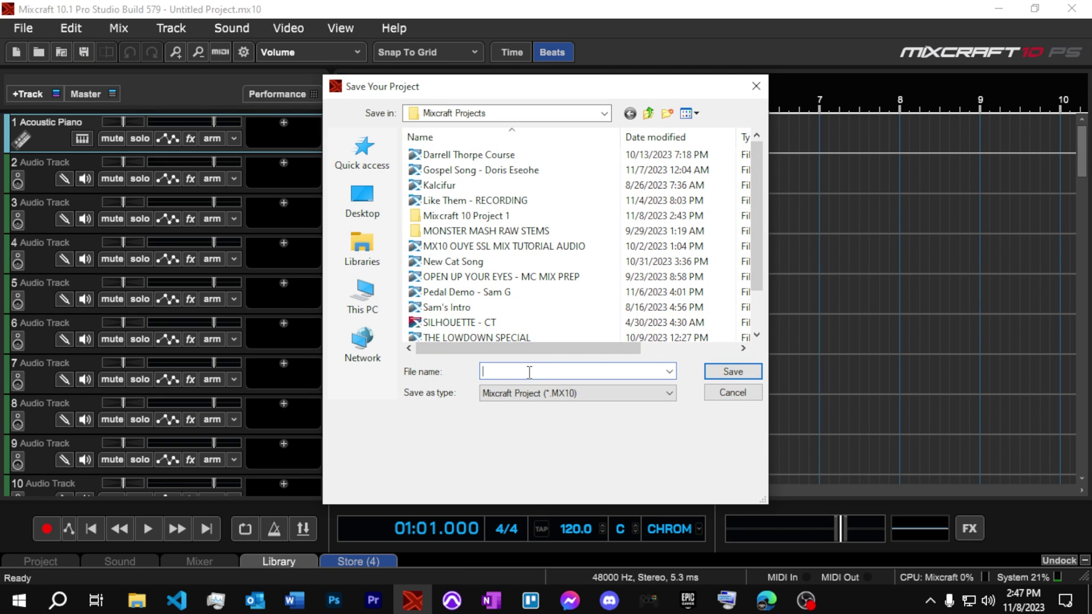
text(Steven Slate Drums Test)
key(Return)
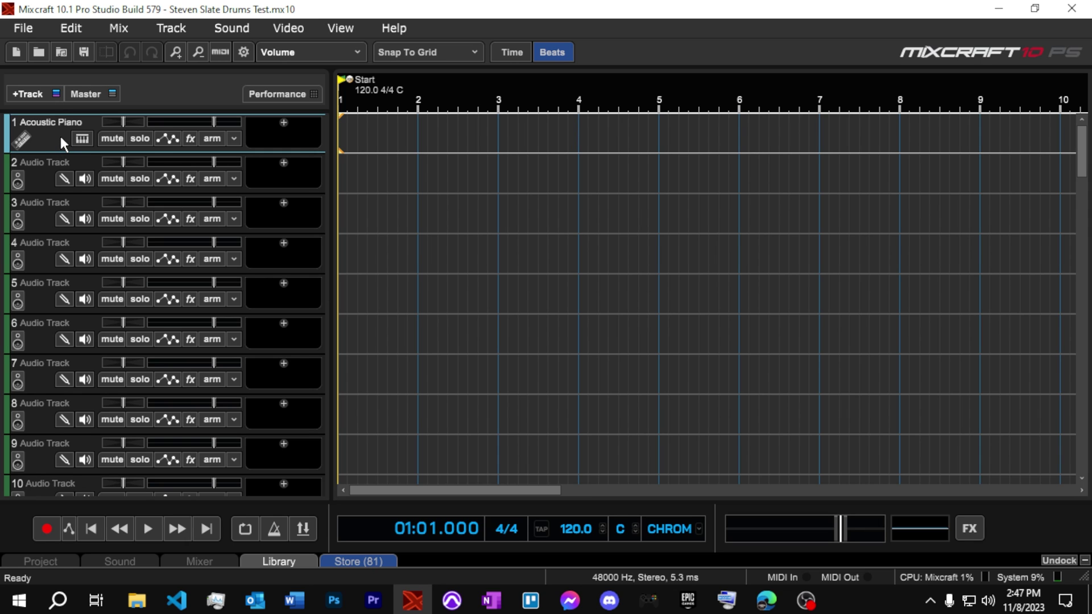
right_click(41, 181)
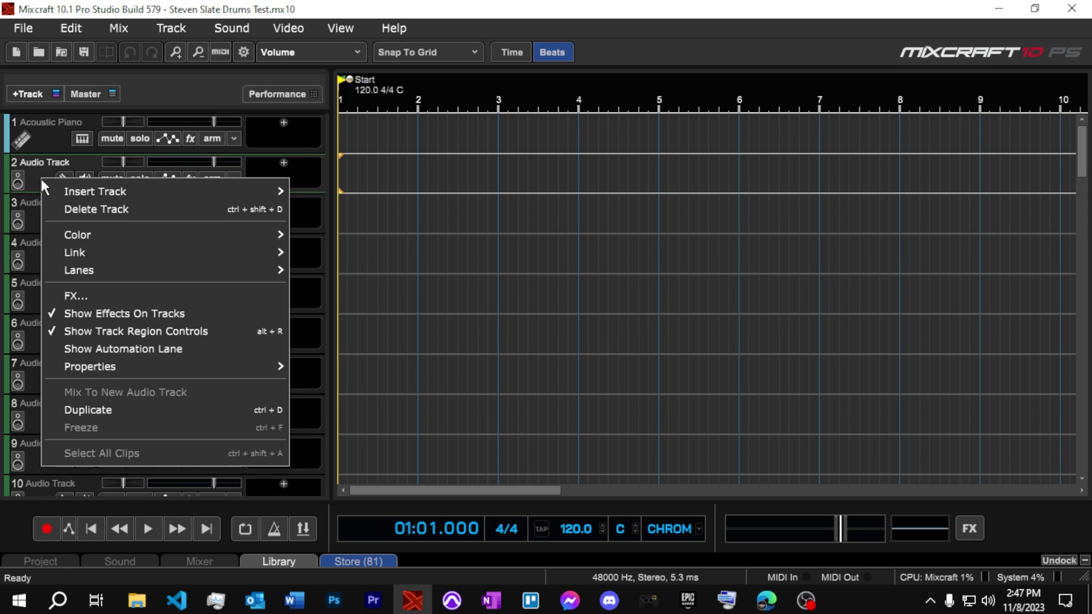
mouse_move(88, 195)
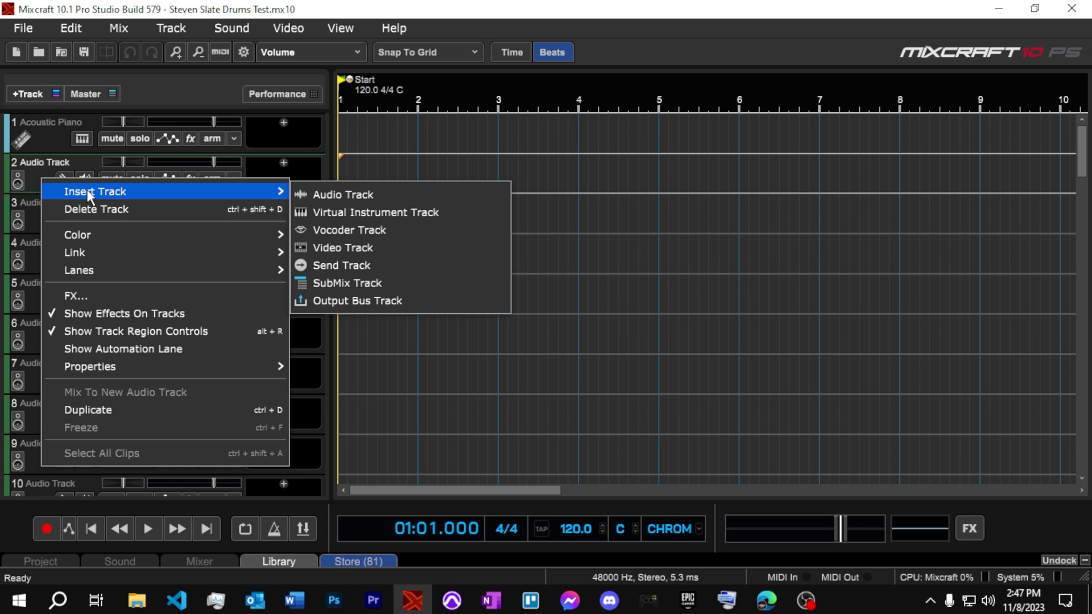
click(357, 212)
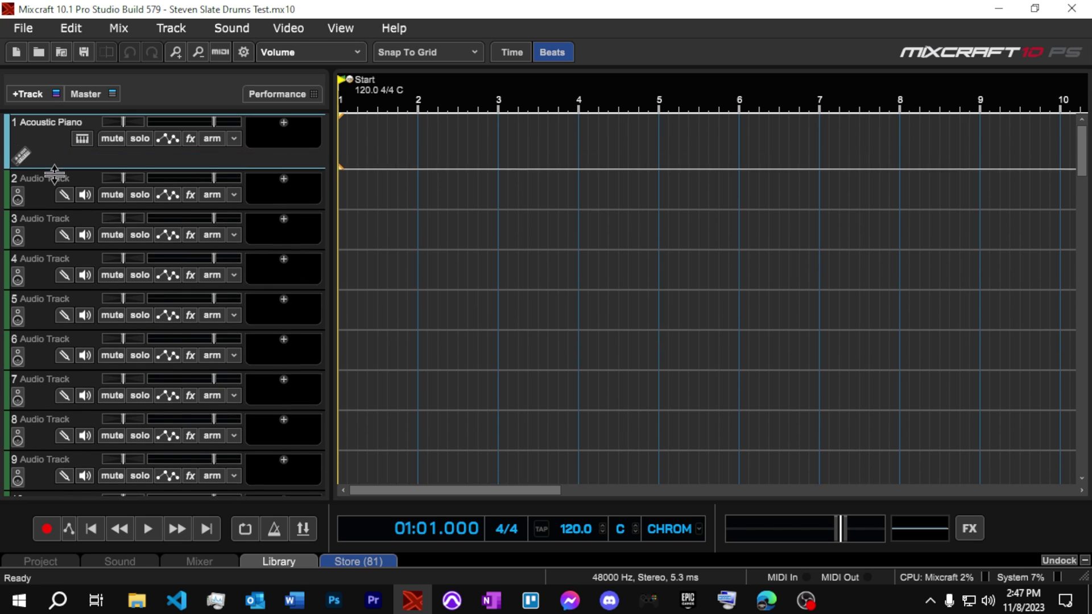
Replace track 1's Acoustic Piano instrument with SSDSampler5 (VST3) from the VSTi Instruments category.
click(77, 140)
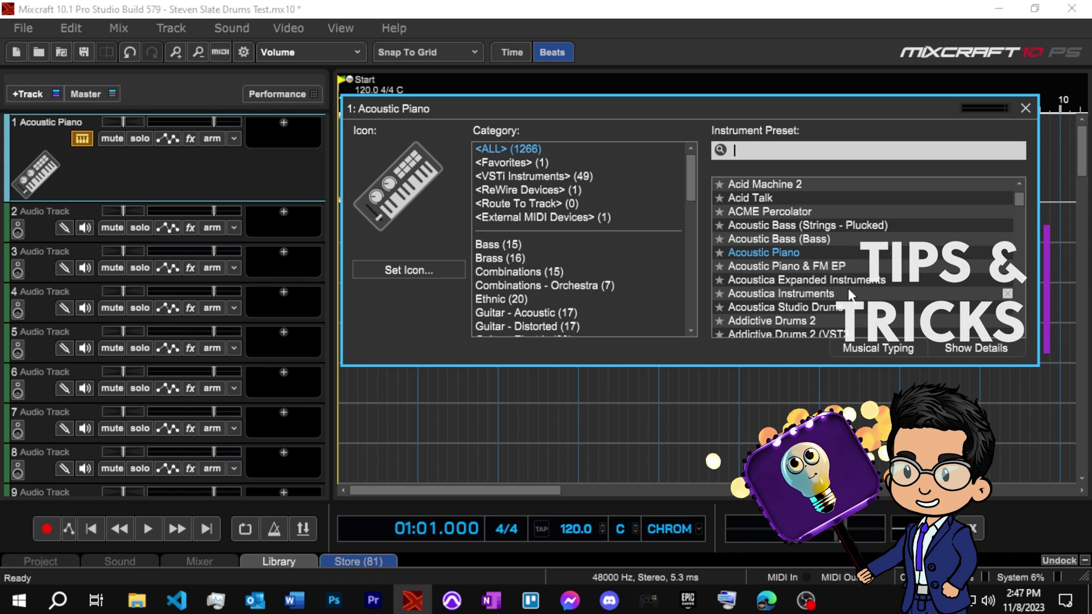
click(511, 176)
scroll(793, 285, down, 1)
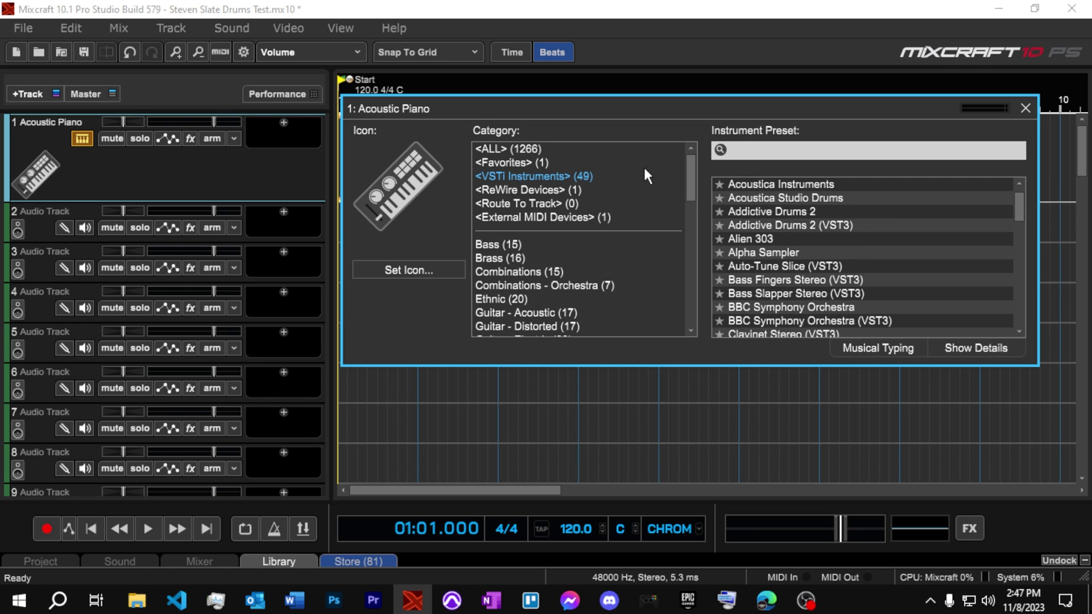
scroll(737, 287, down, 3)
scroll(737, 287, down, 6)
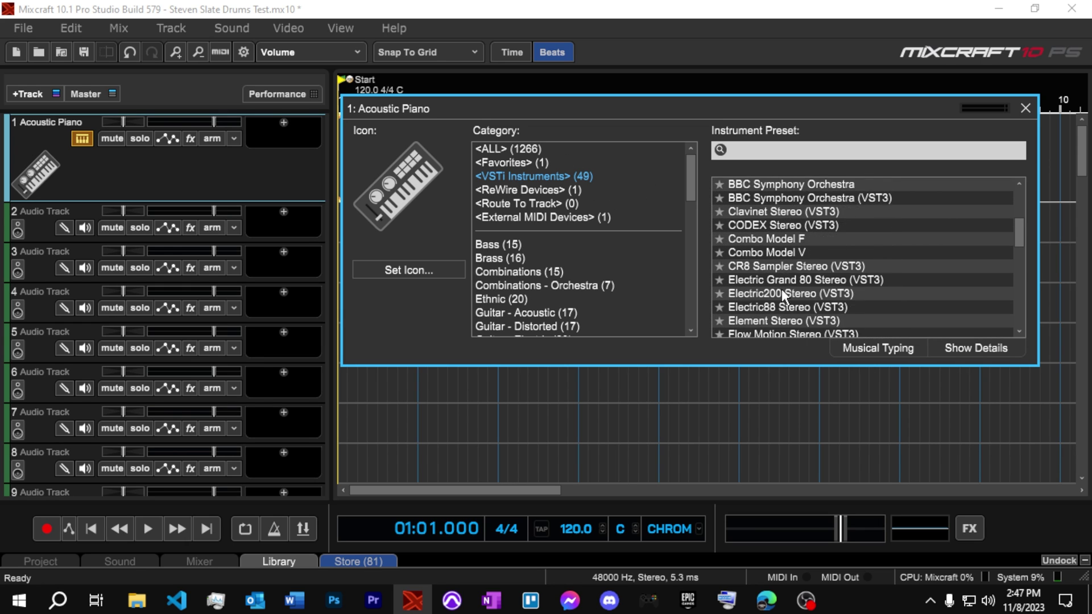
scroll(786, 279, down, 5)
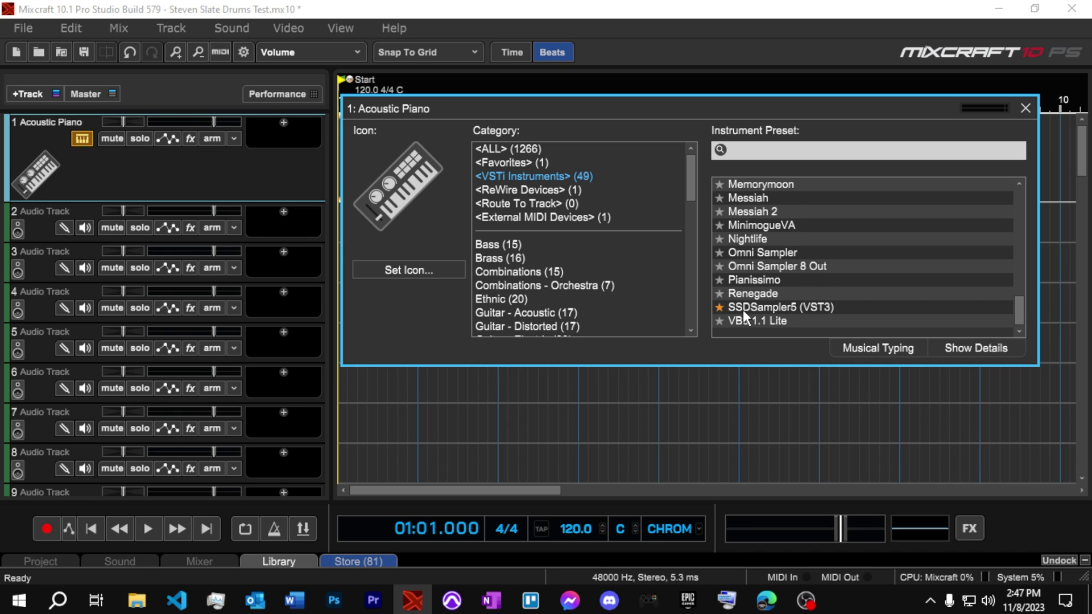
click(774, 310)
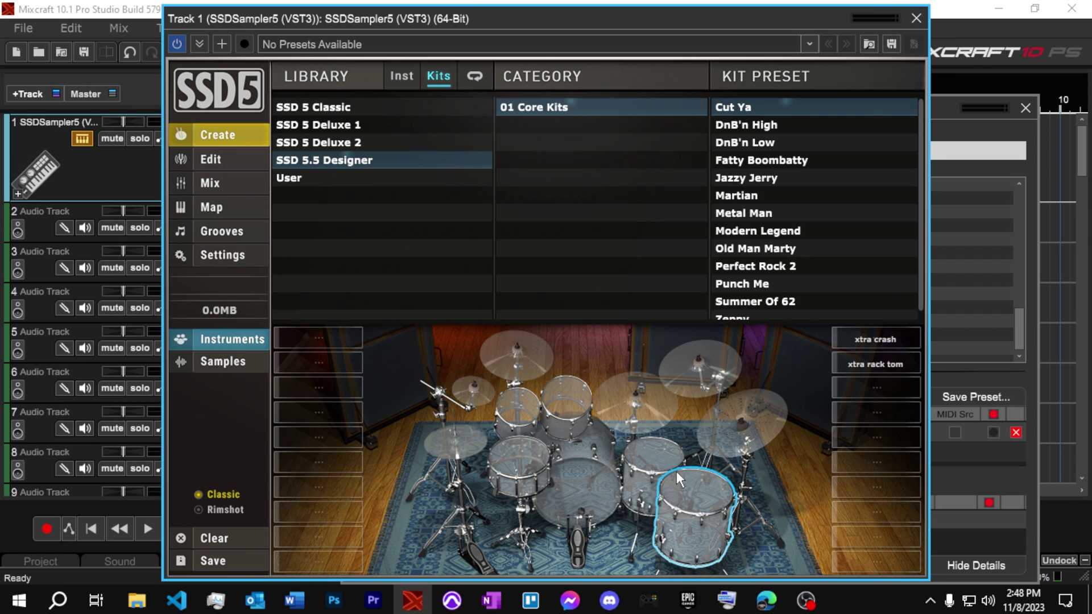
Browse the SSD 5 Classic and SSD 5 Deluxe 1 kits, and load the Modern Legend kit from the SSD 5.5 Designer library.
click(341, 107)
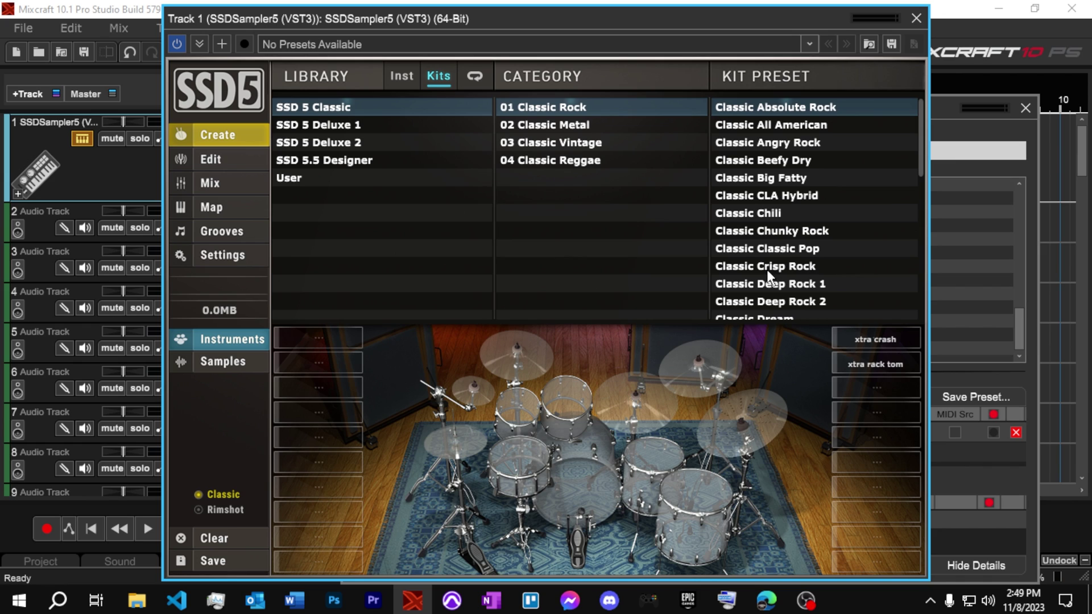
scroll(761, 216, down, 2)
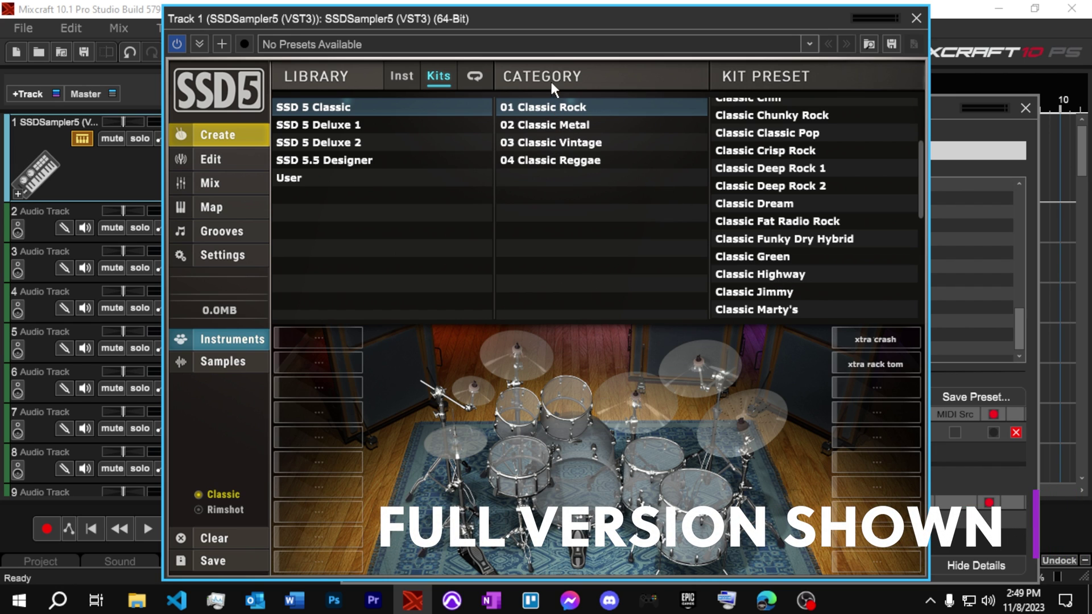
click(402, 75)
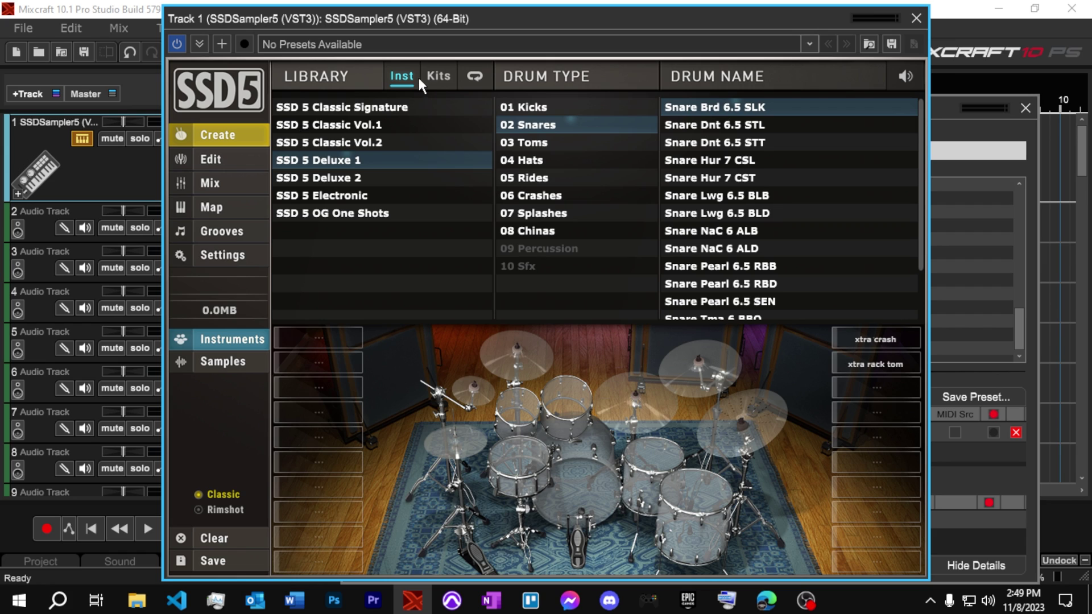
click(435, 75)
click(376, 122)
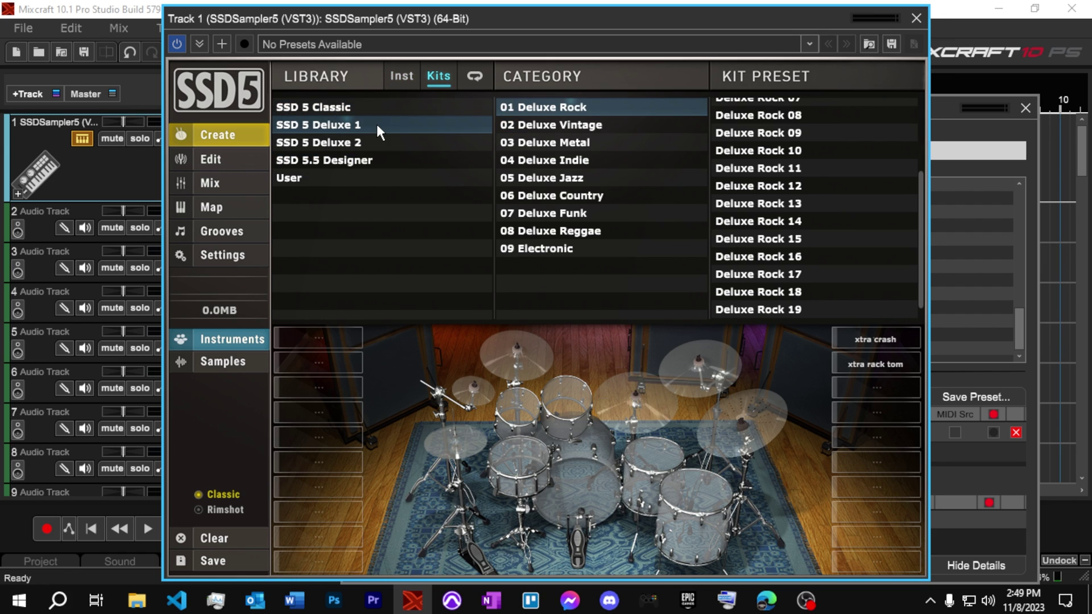
click(376, 160)
click(756, 224)
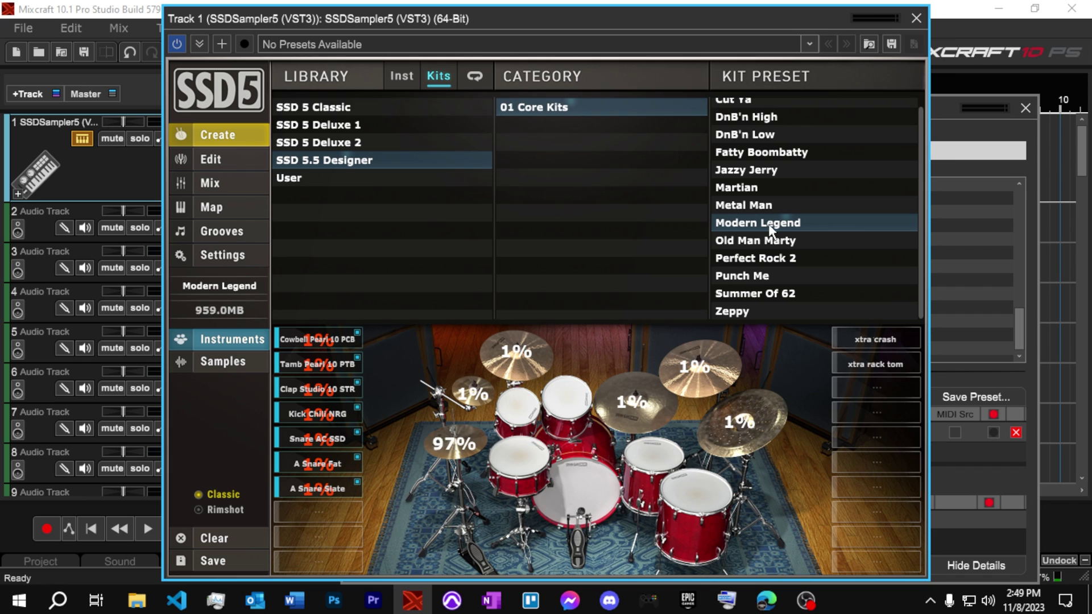
Audition the loaded kit's snare, toms, kick, hi-hat and cymbals by playing them on the drum kit picture.
click(522, 462)
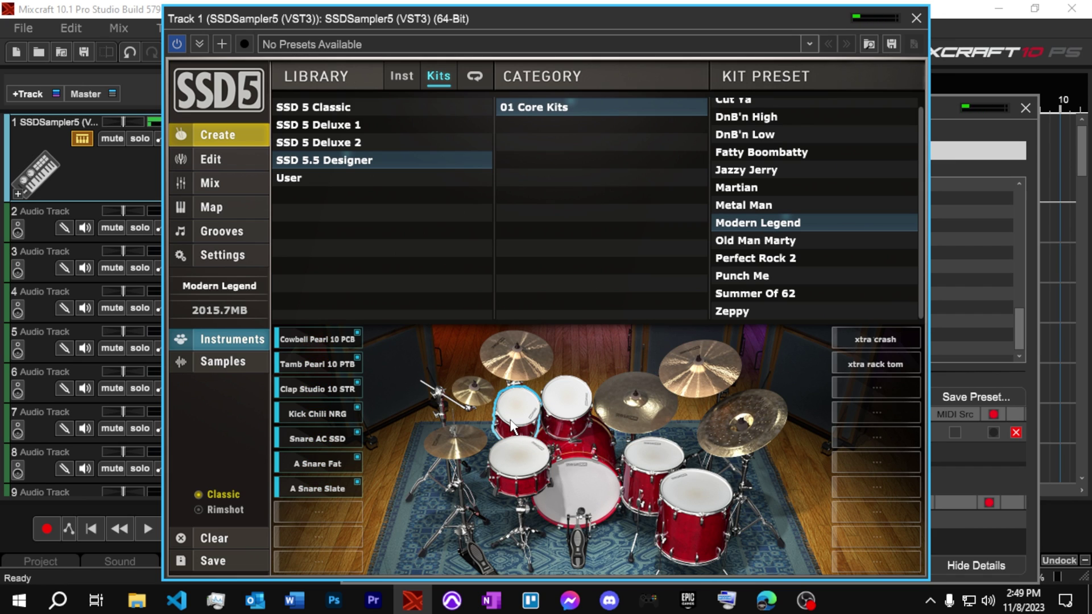
click(566, 423)
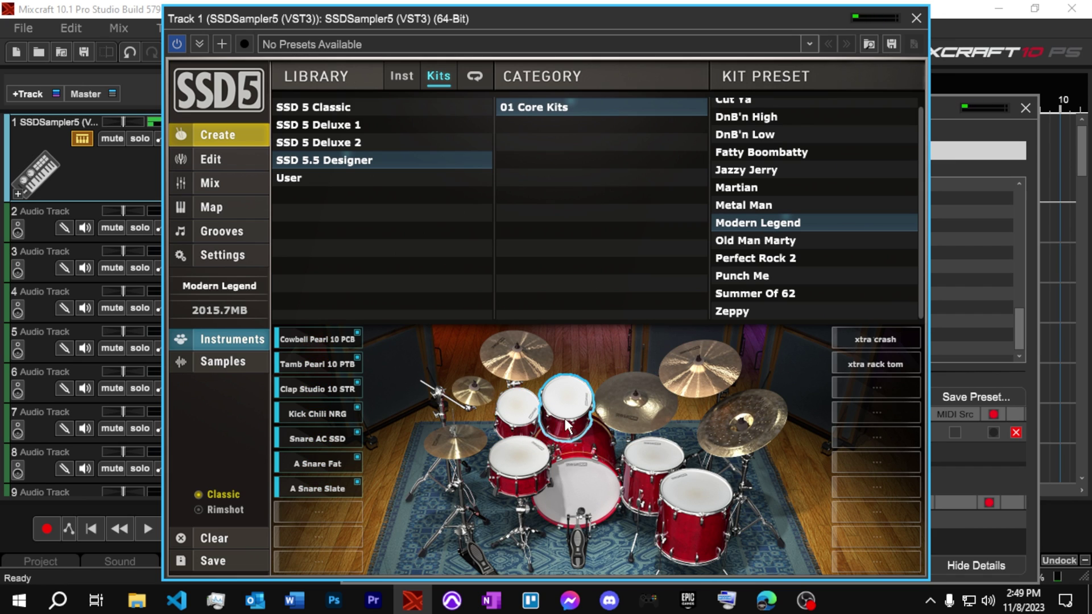
click(660, 464)
click(693, 516)
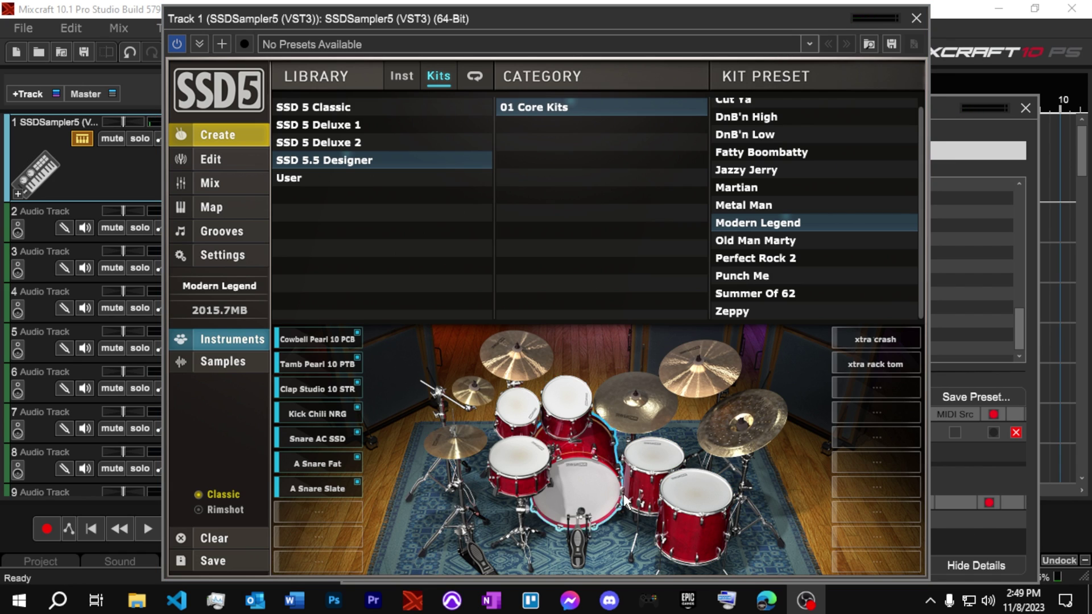
click(571, 481)
click(517, 454)
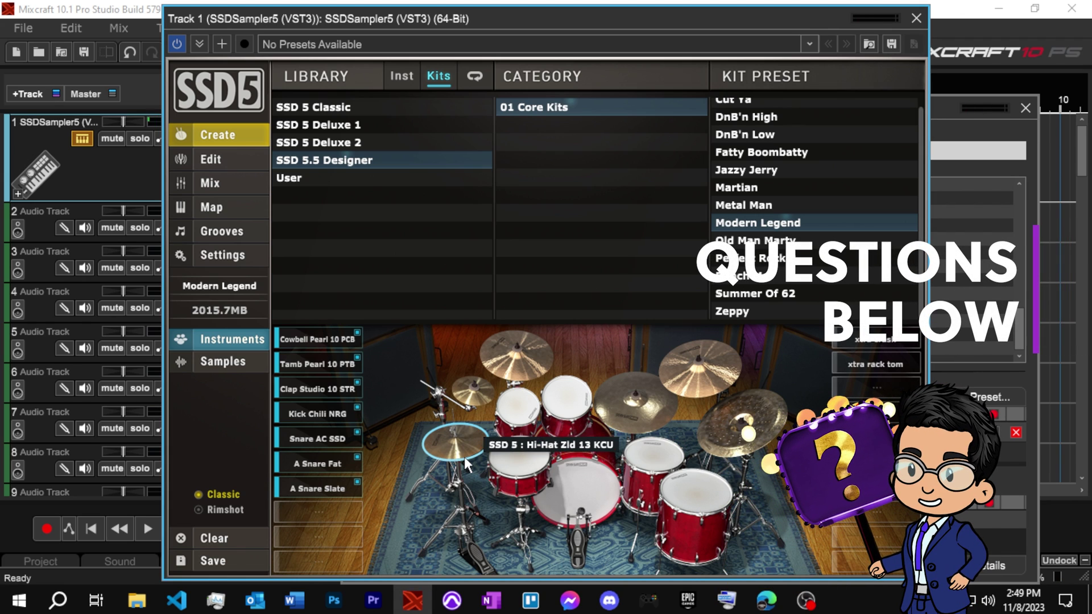
click(464, 455)
click(466, 401)
click(503, 350)
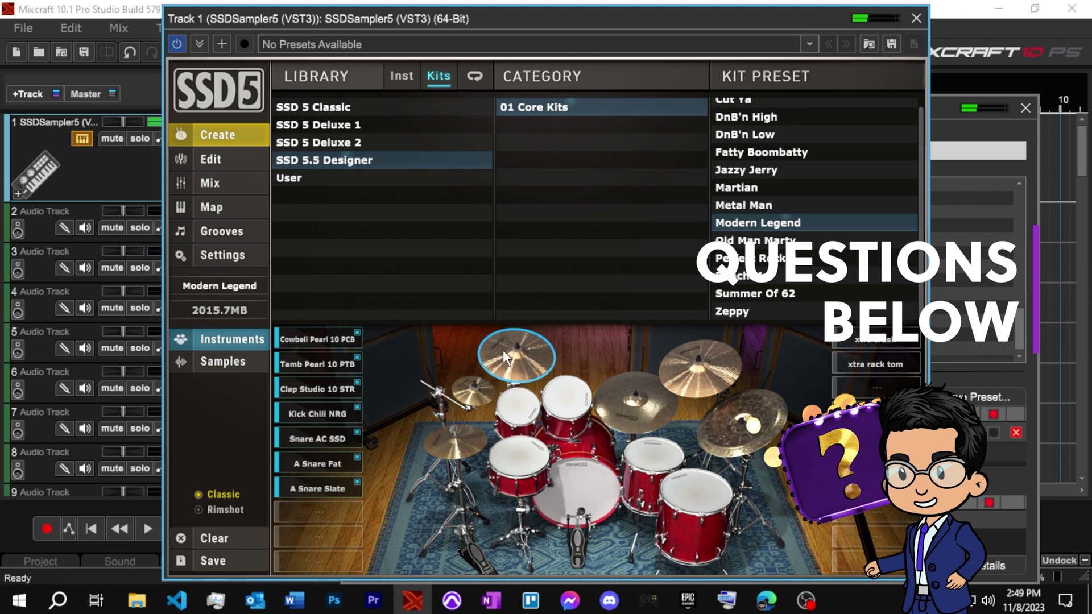
click(677, 369)
click(753, 440)
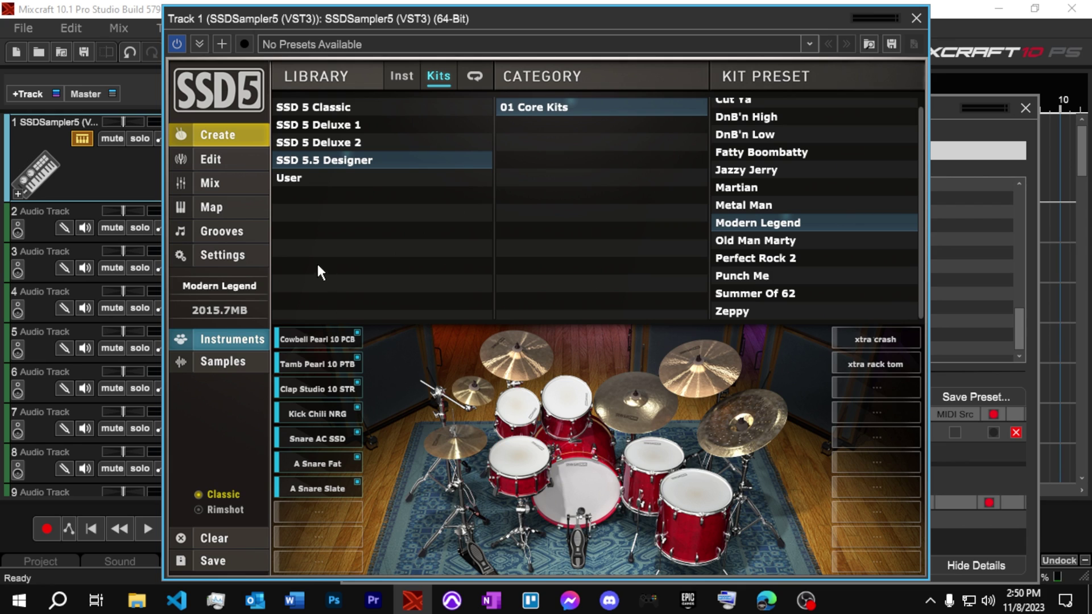
Examine the sampler's note-to-articulation map and its mixer channels, and return to the kit creation page.
click(220, 211)
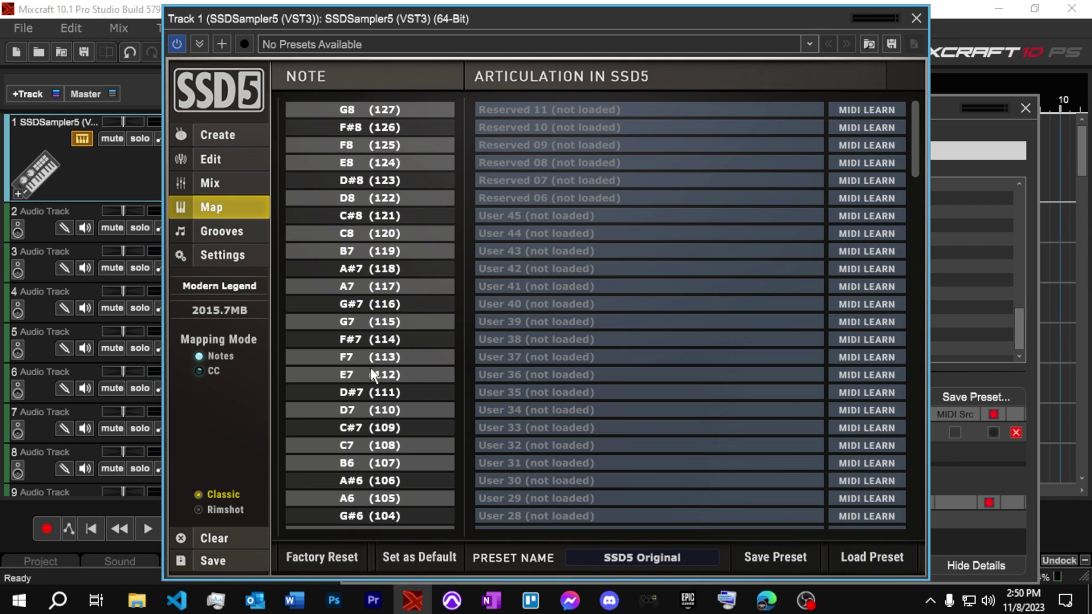
scroll(406, 265, down, 10)
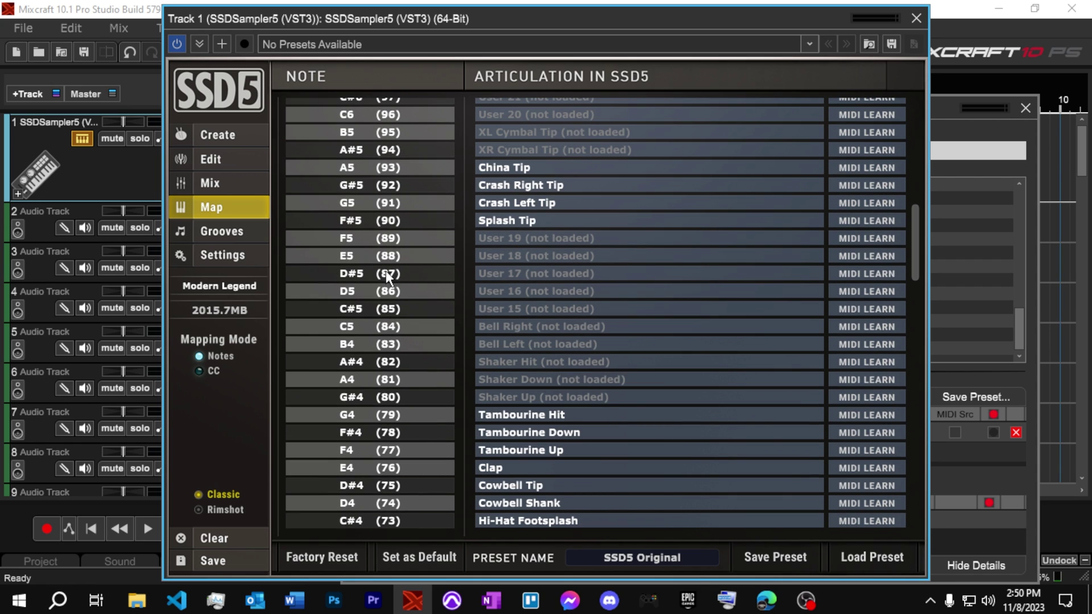
click(210, 183)
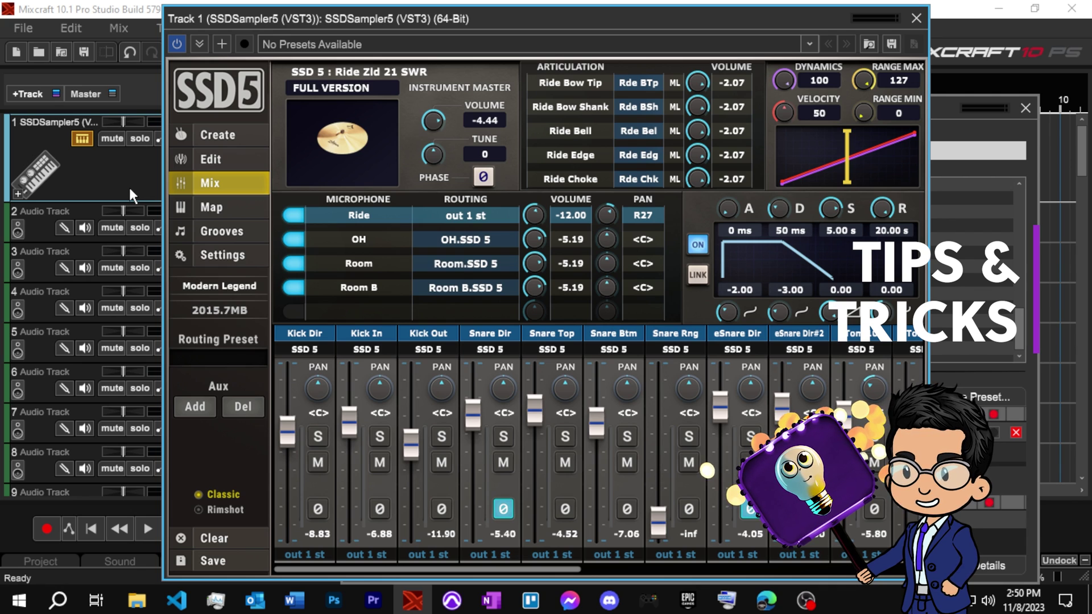
click(213, 135)
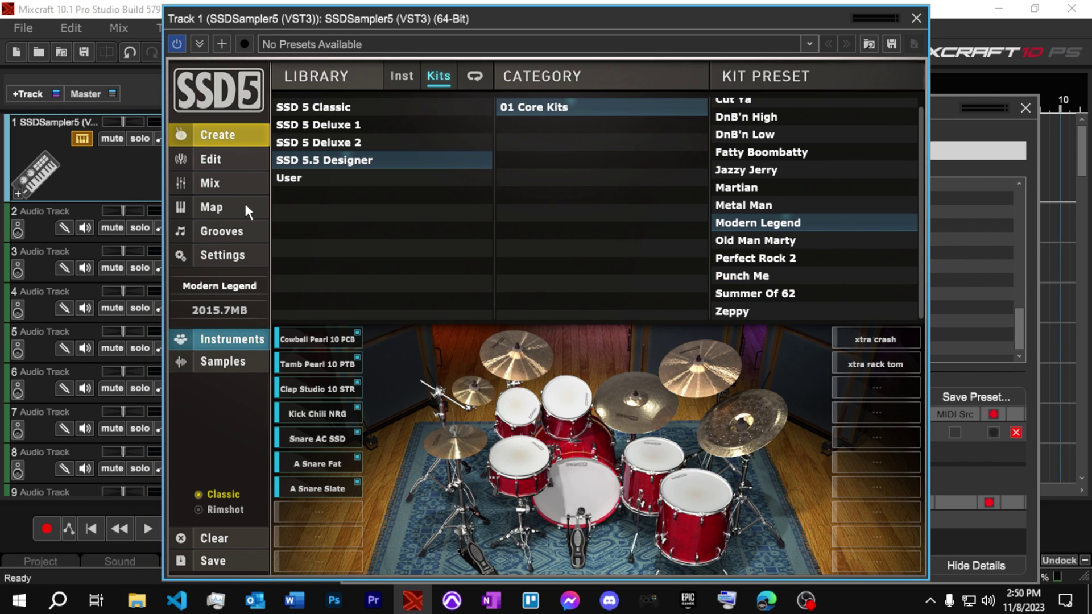
Open the 44 120 Basic Beat Straight 01 grooves in the SSD 5 Basic Beats library and turn on looping and Autoplay.
click(227, 228)
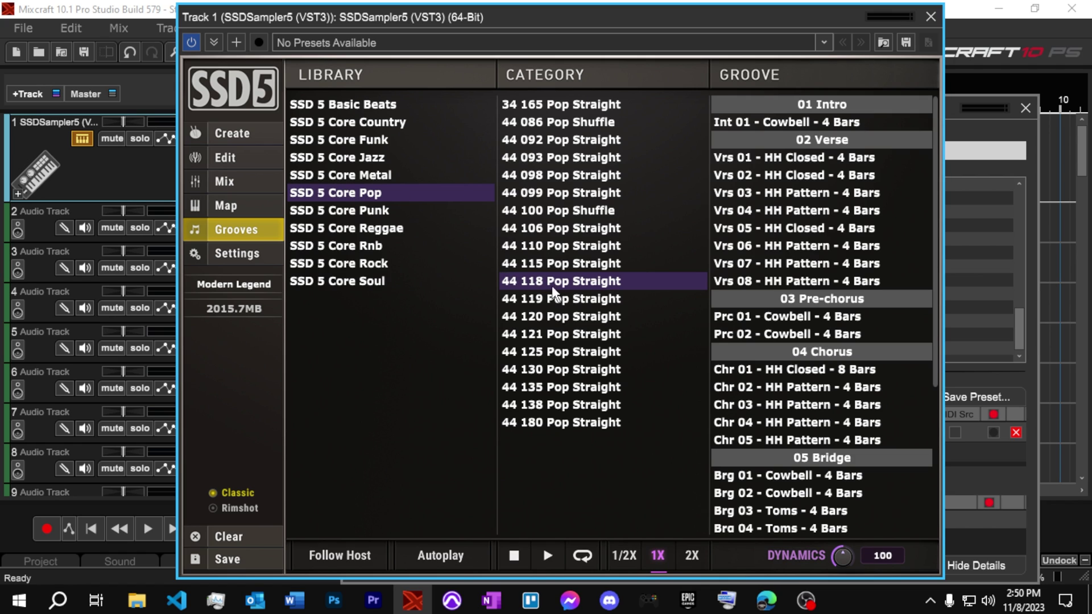
click(370, 106)
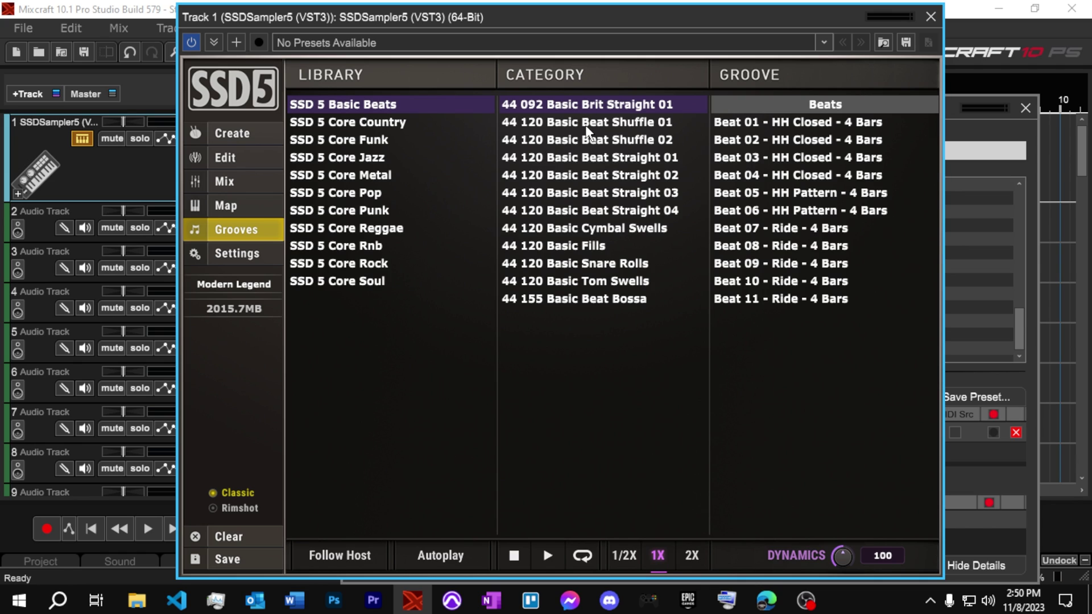
click(587, 126)
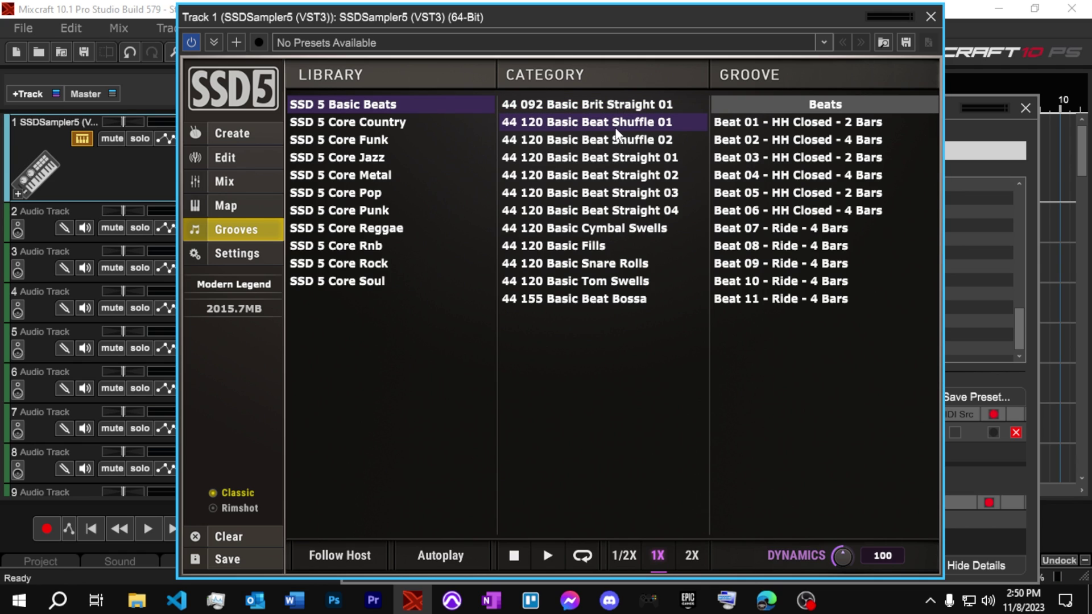
click(632, 157)
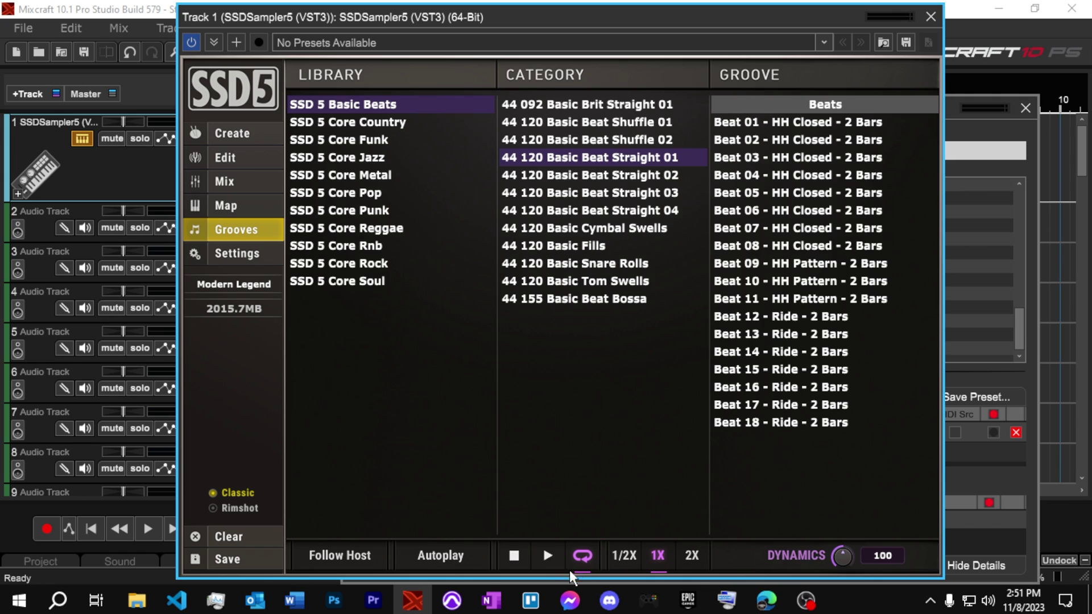
click(447, 562)
Audition several hi-hat and ride grooves among Beats 04 to 14 of Basic Beat Straight 01, ending with Beat 10, and stop playback.
click(788, 214)
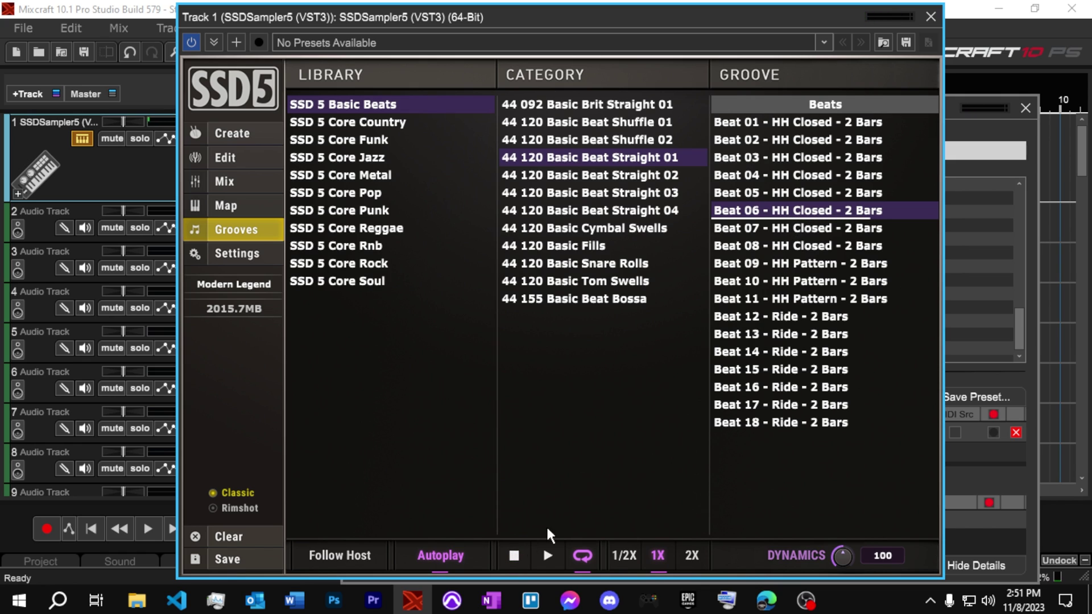
click(832, 248)
click(804, 302)
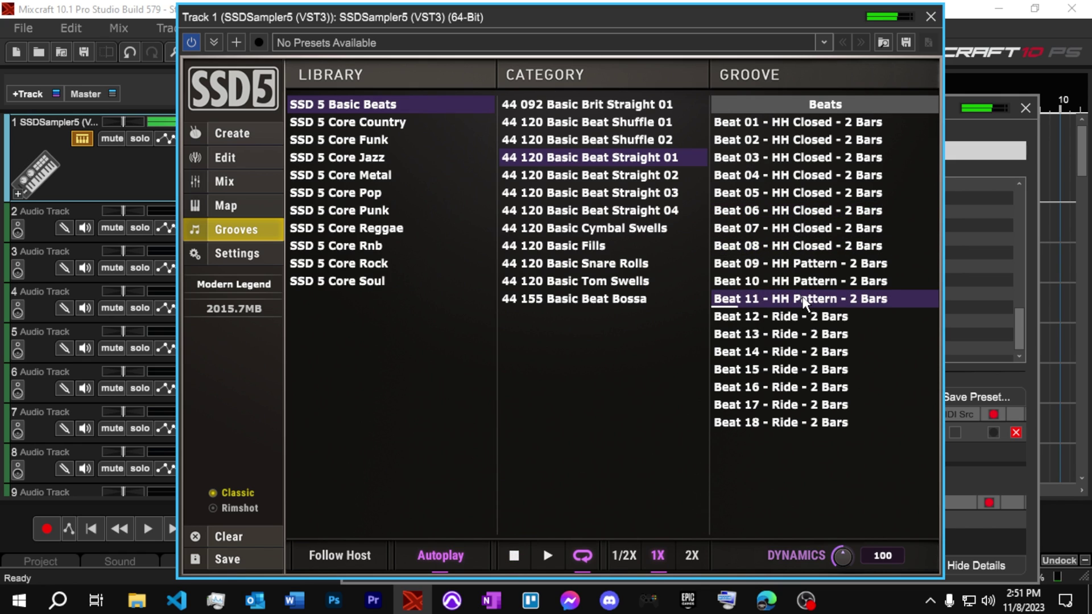
click(814, 193)
click(813, 227)
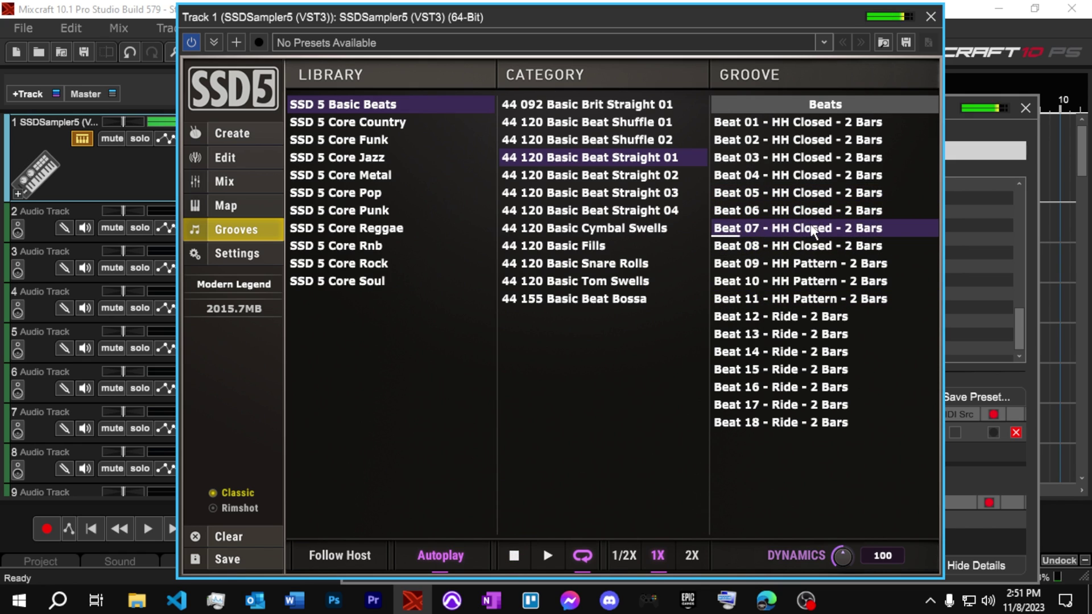
click(784, 353)
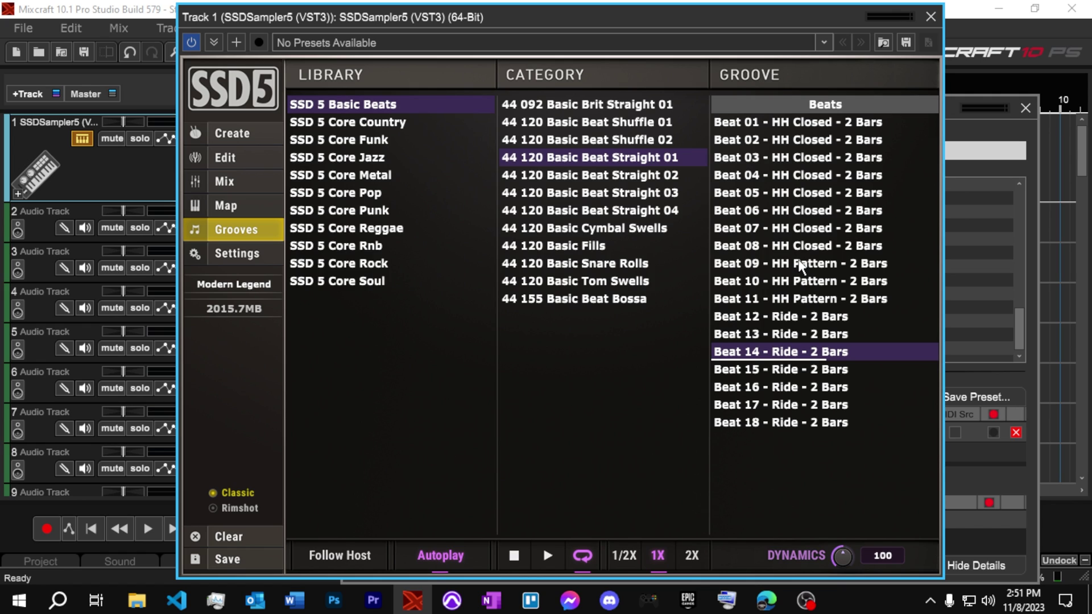
click(811, 177)
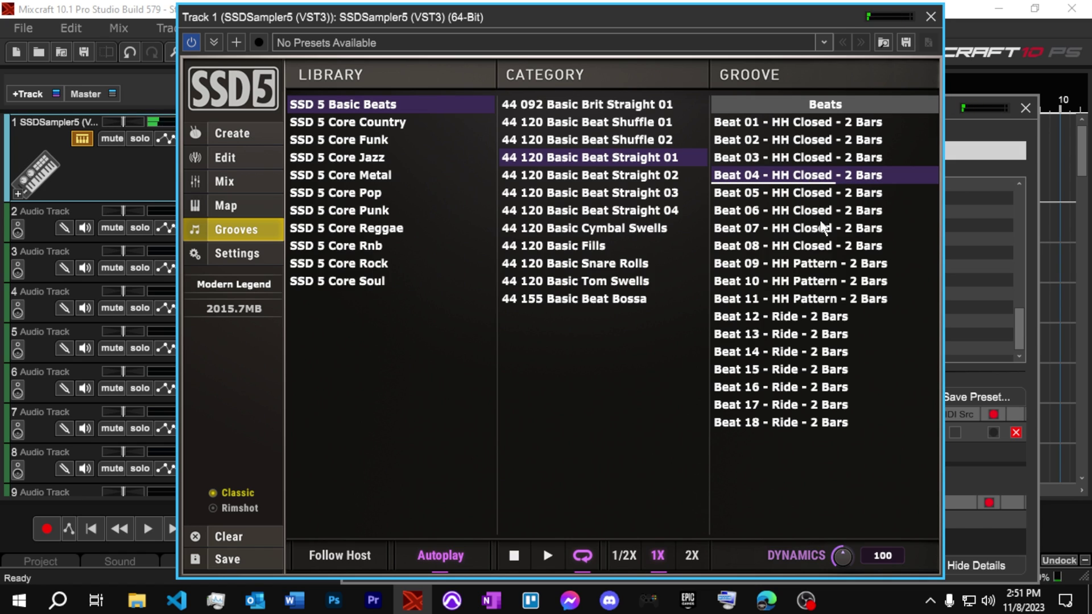
click(819, 272)
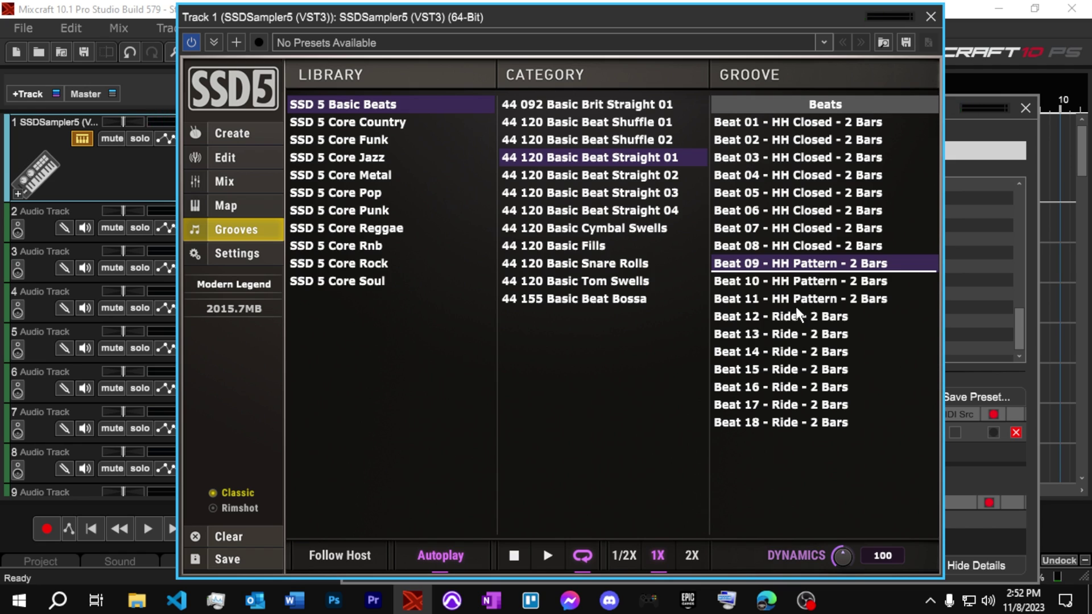
click(810, 283)
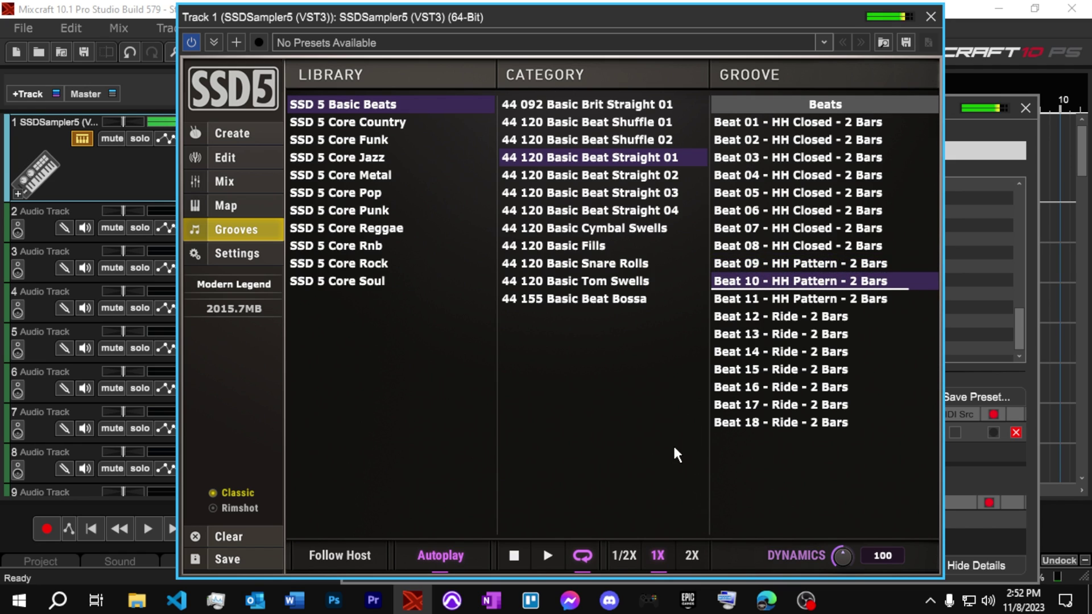
click(515, 557)
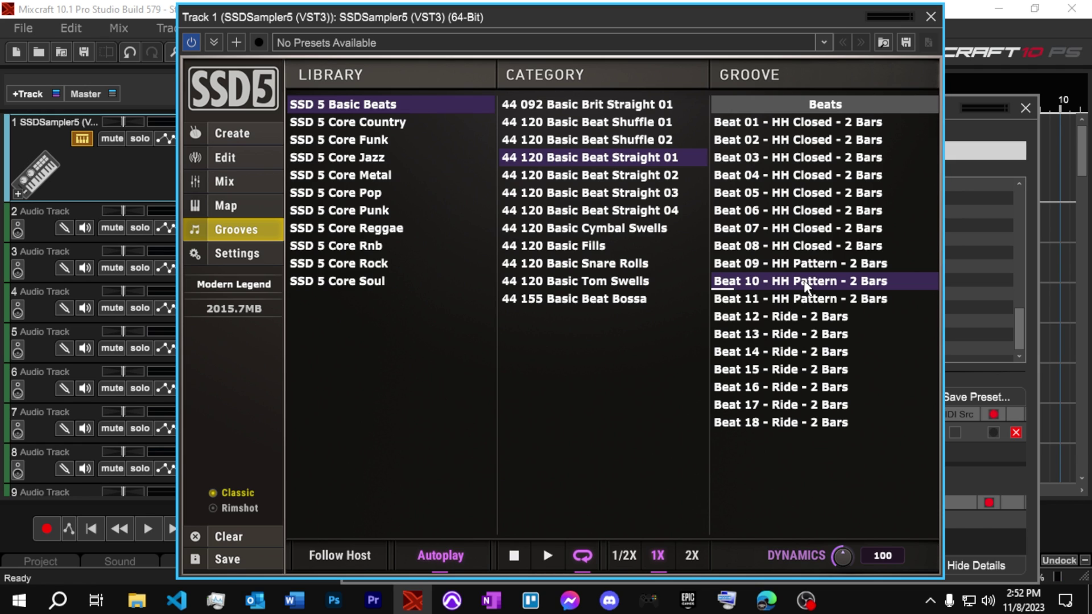
Browse the SSD 5 Core Country grooves and open the 44 118 Pop Straight song sections and fills in SSD 5 Core Pop.
click(370, 121)
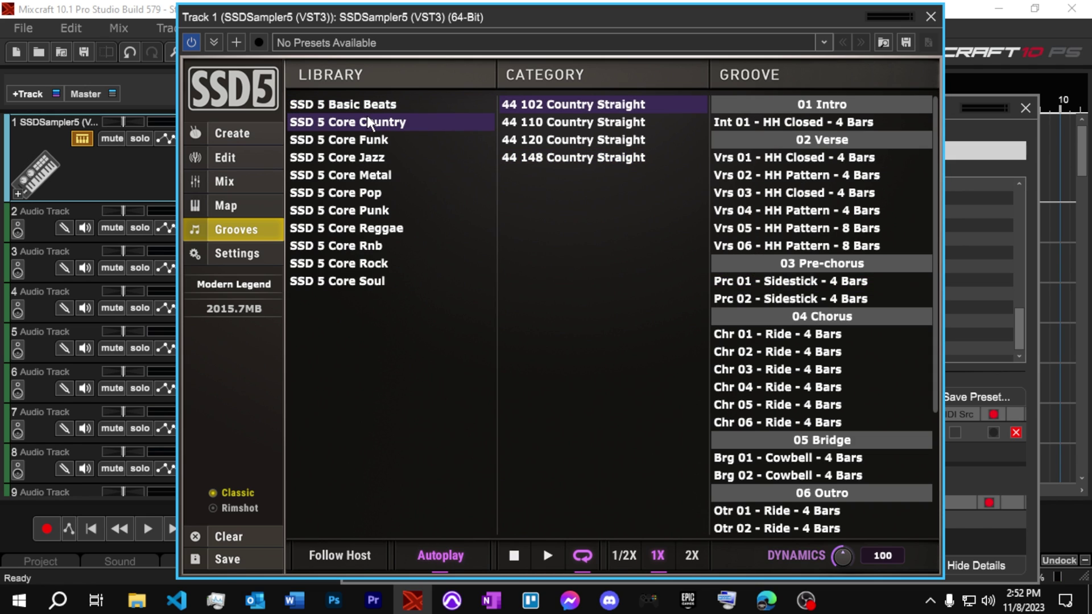
click(361, 196)
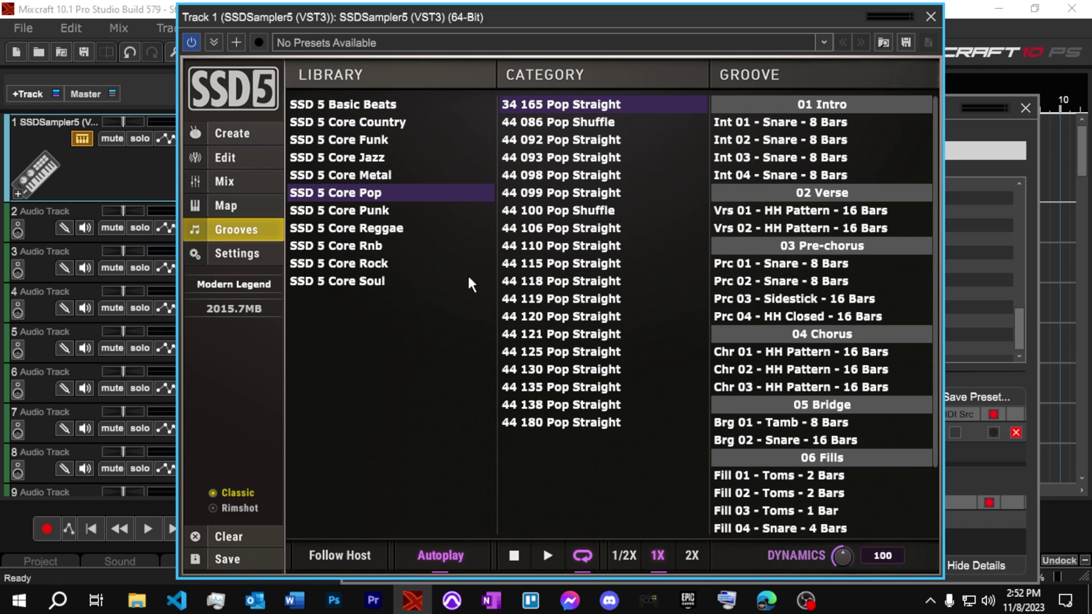
click(557, 282)
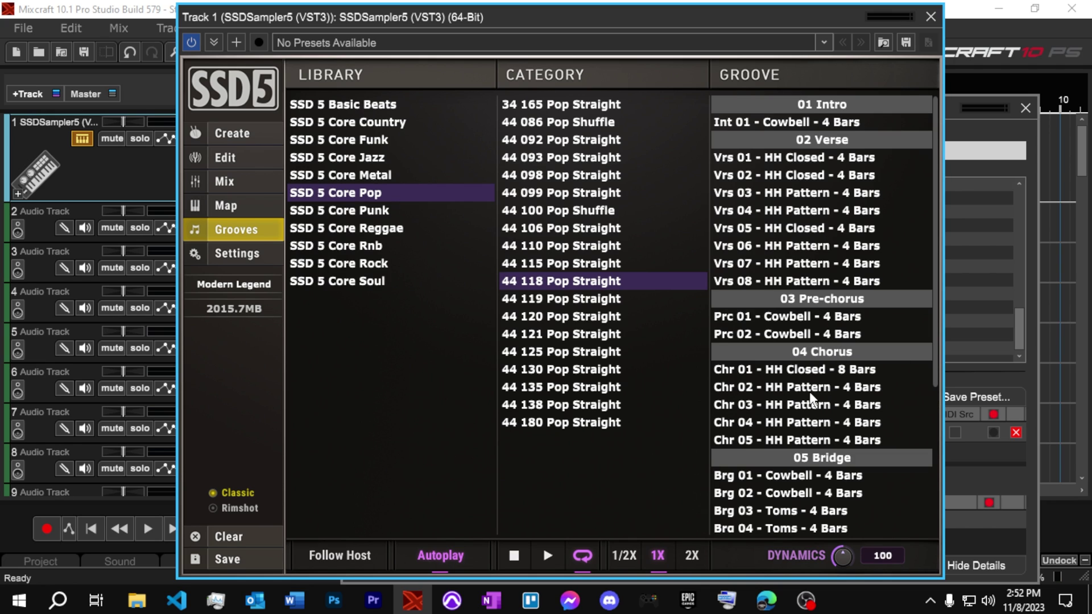
scroll(812, 400, down, 4)
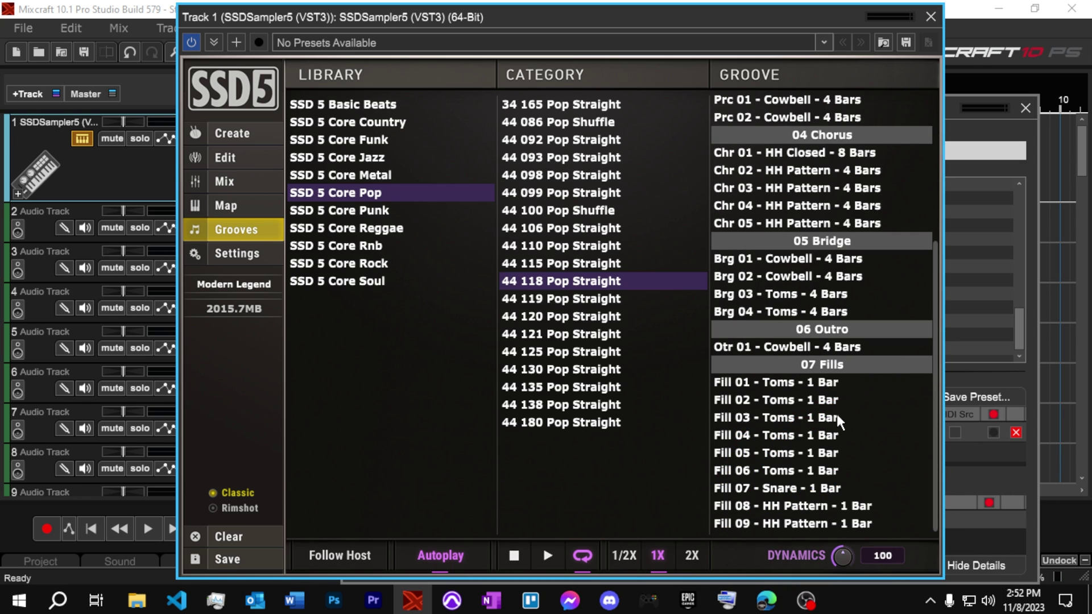
scroll(837, 424, up, 4)
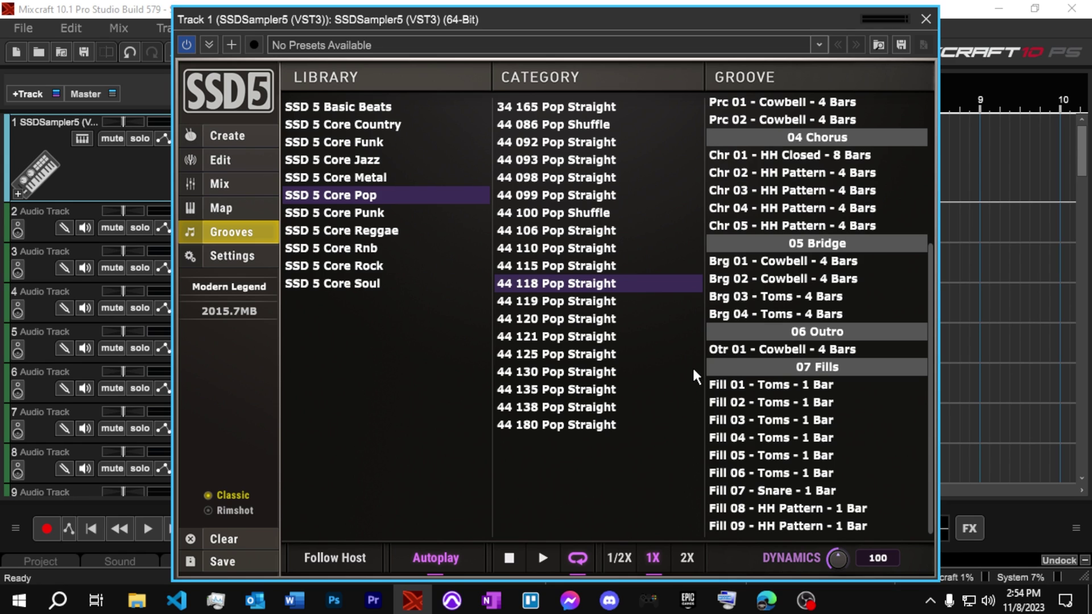
Audition the one-bar tom fills Fill 05, Fill 01, Fill 02 and Fill 03, and reselect Fill 05.
click(780, 458)
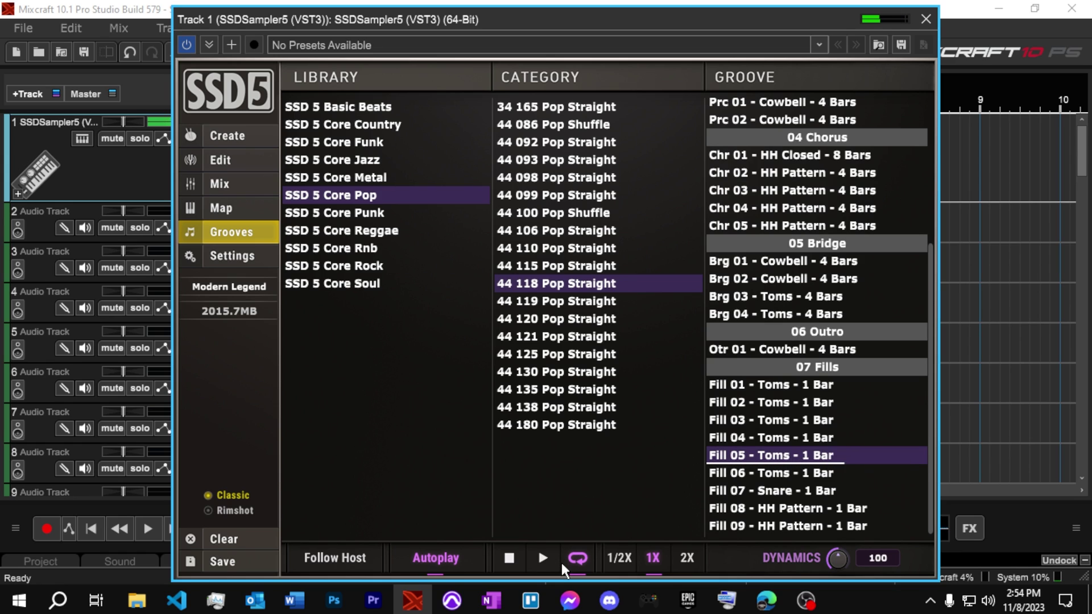
click(514, 562)
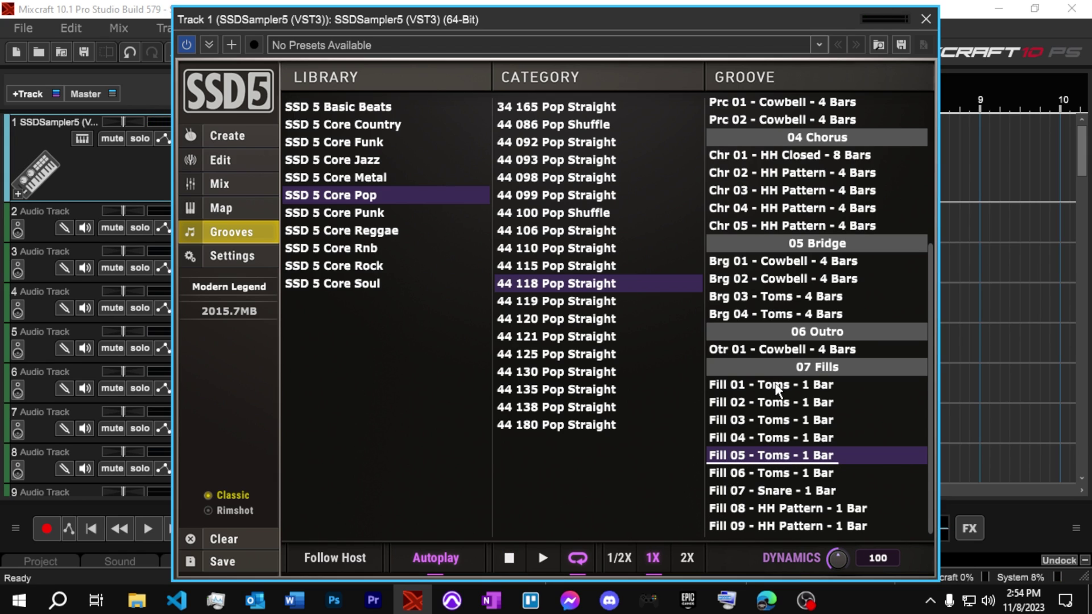
click(777, 386)
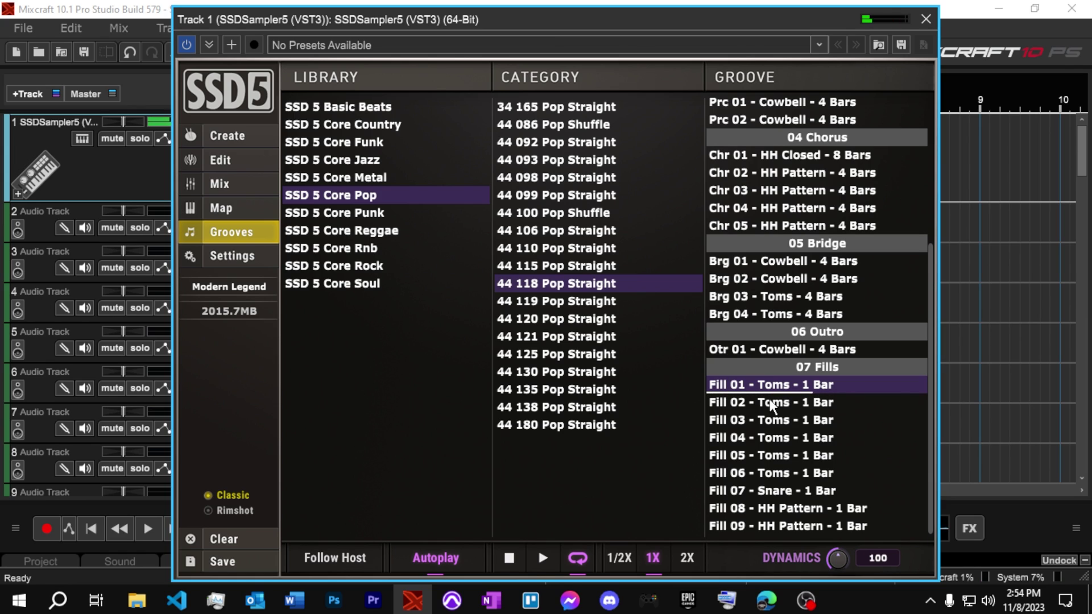
click(772, 404)
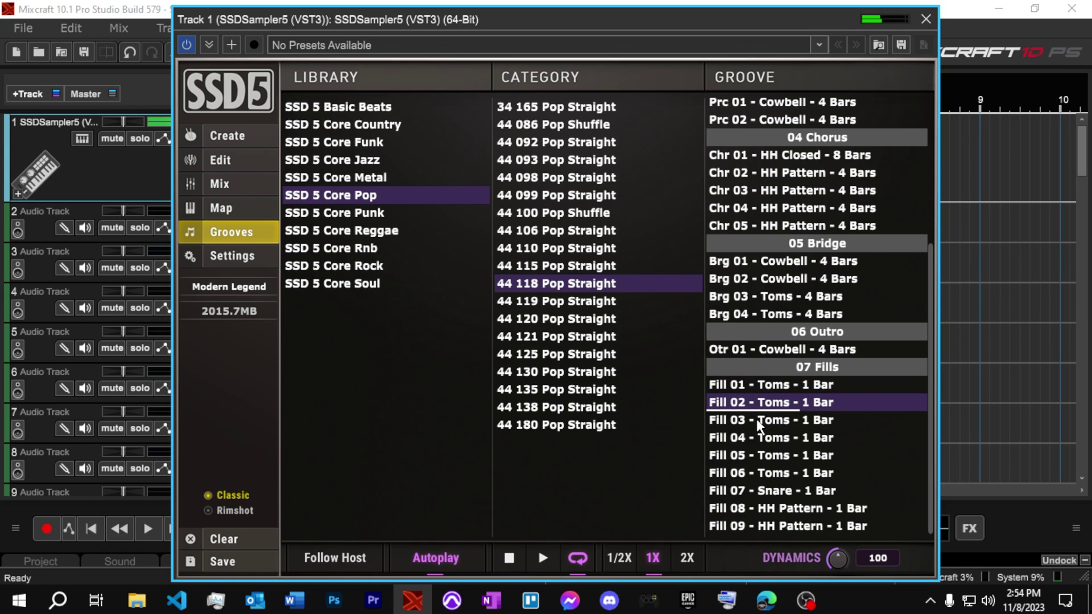
click(759, 422)
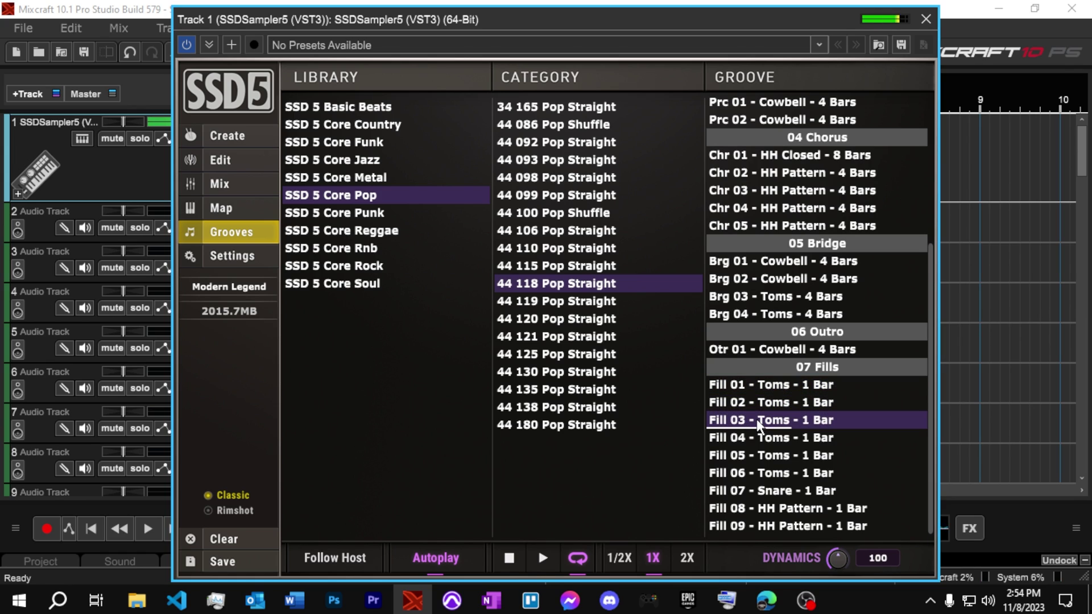
click(752, 455)
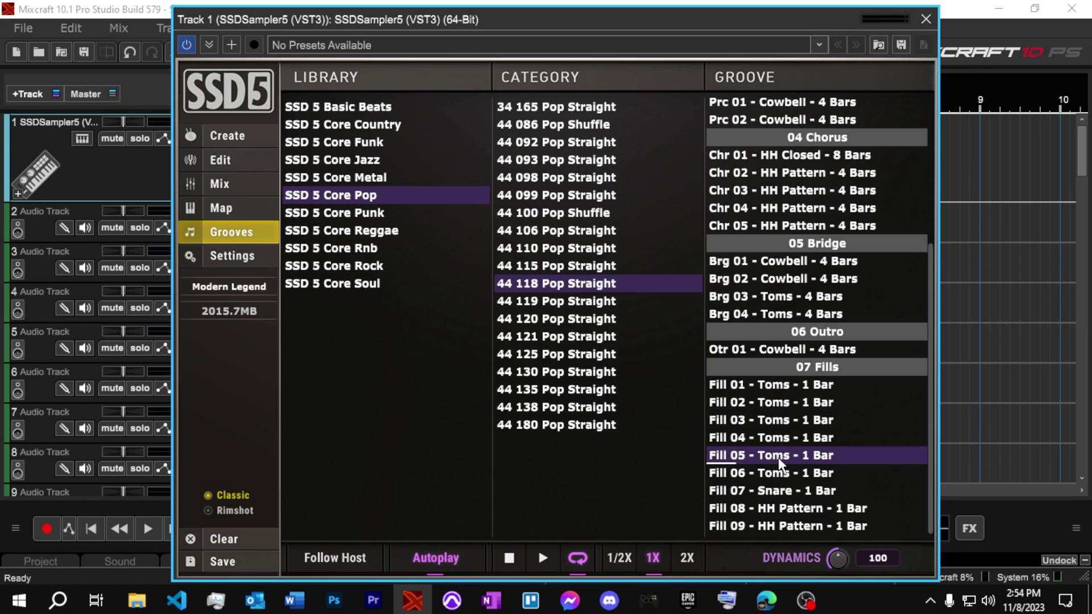
Place the Fill 05 groove on track 1 from the middle of measure 1 and trim its end to measure 2.
mouse_move(785, 24)
mouse_down()
mouse_move(826, 96)
mouse_move(819, 155)
mouse_move(782, 26)
mouse_up()
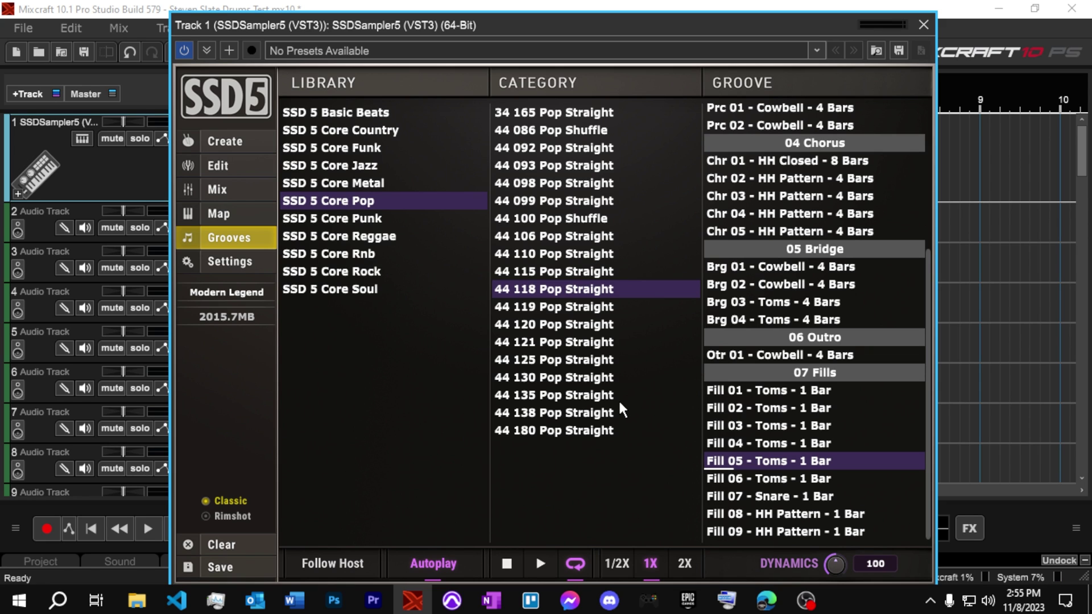
drag(582, 25, 592, 30)
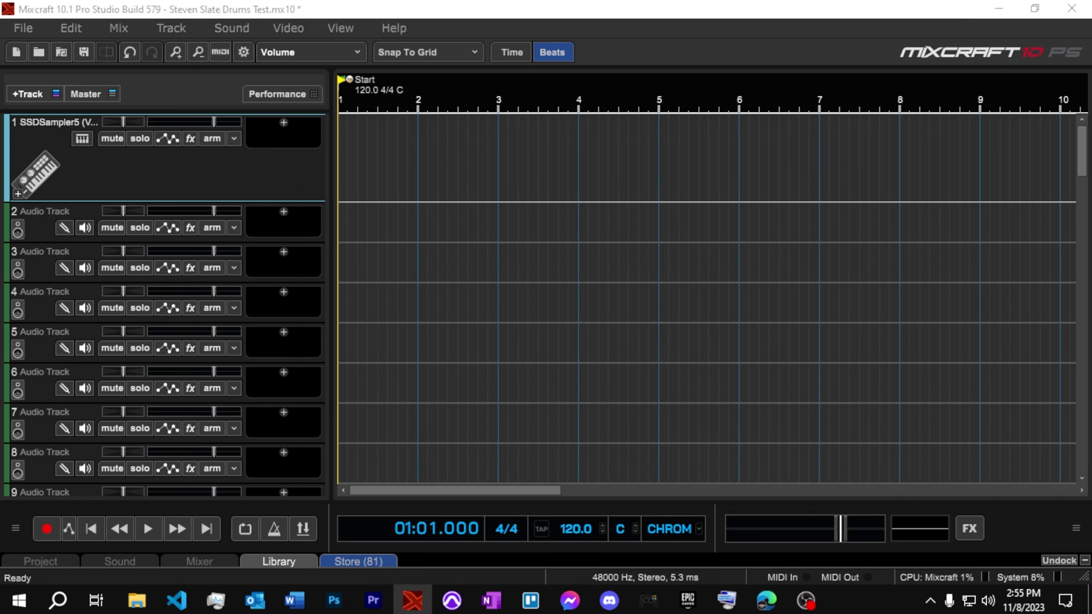
click(412, 148)
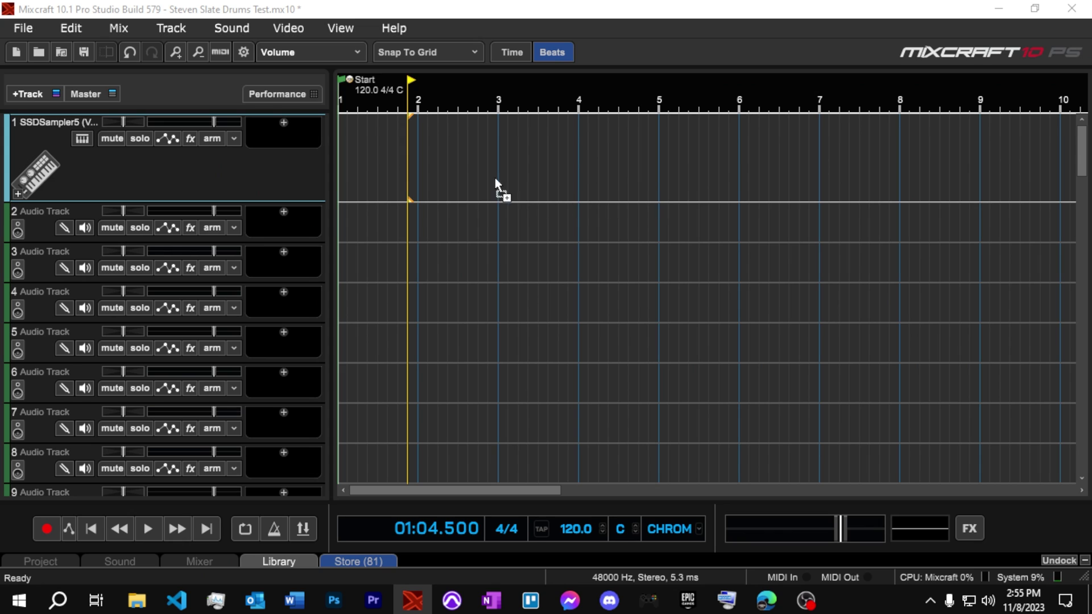
drag(378, 142, 377, 142)
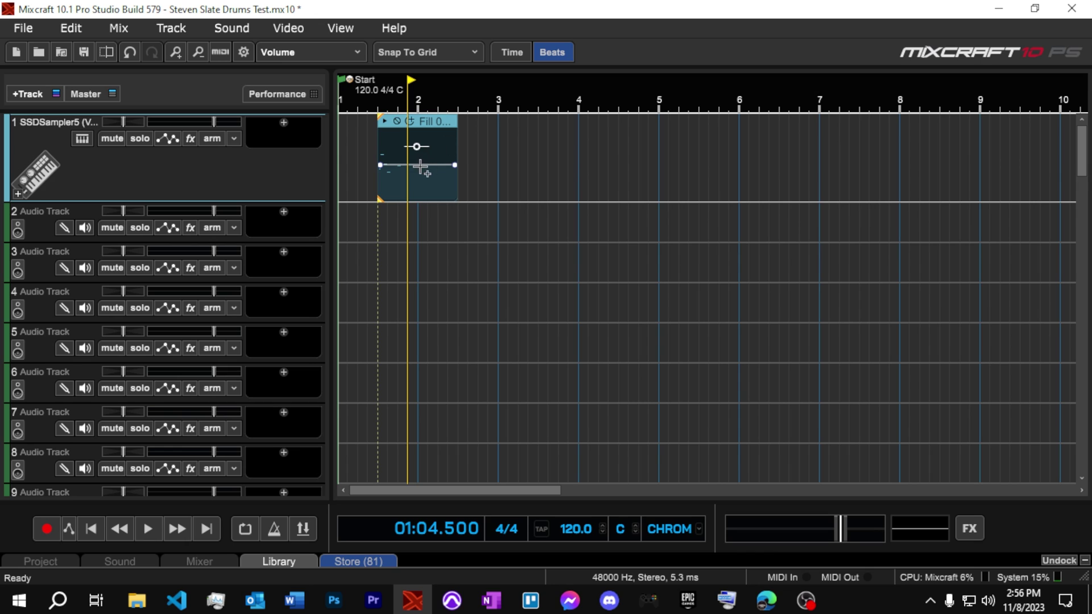
drag(455, 145, 418, 148)
Add a green marker titled "Verse" at measure 2, beat 1 of the timeline.
click(418, 104)
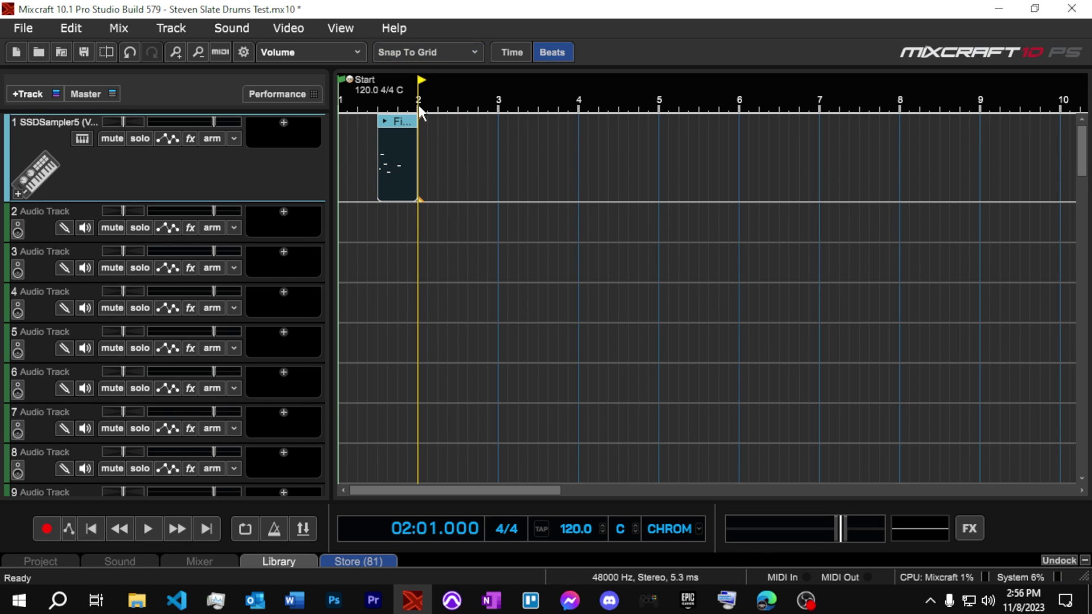
right_click(418, 106)
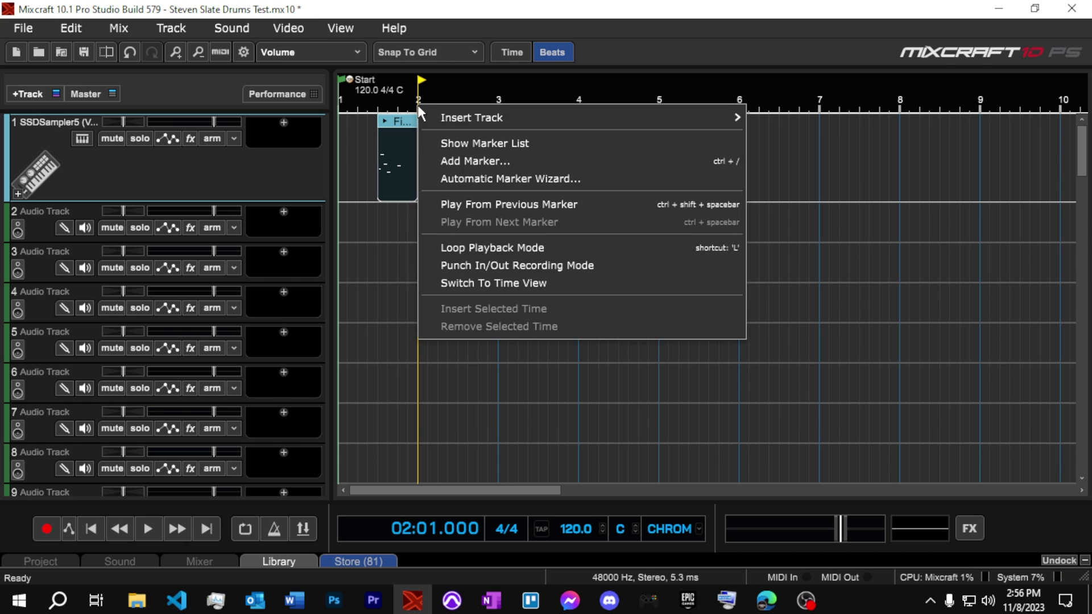
click(433, 165)
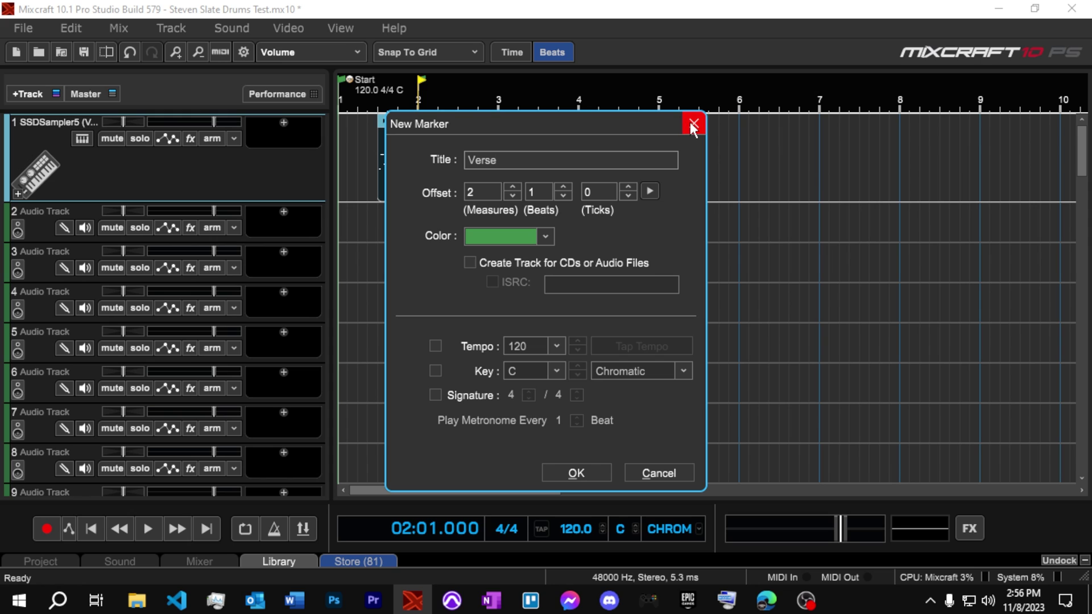
click(510, 235)
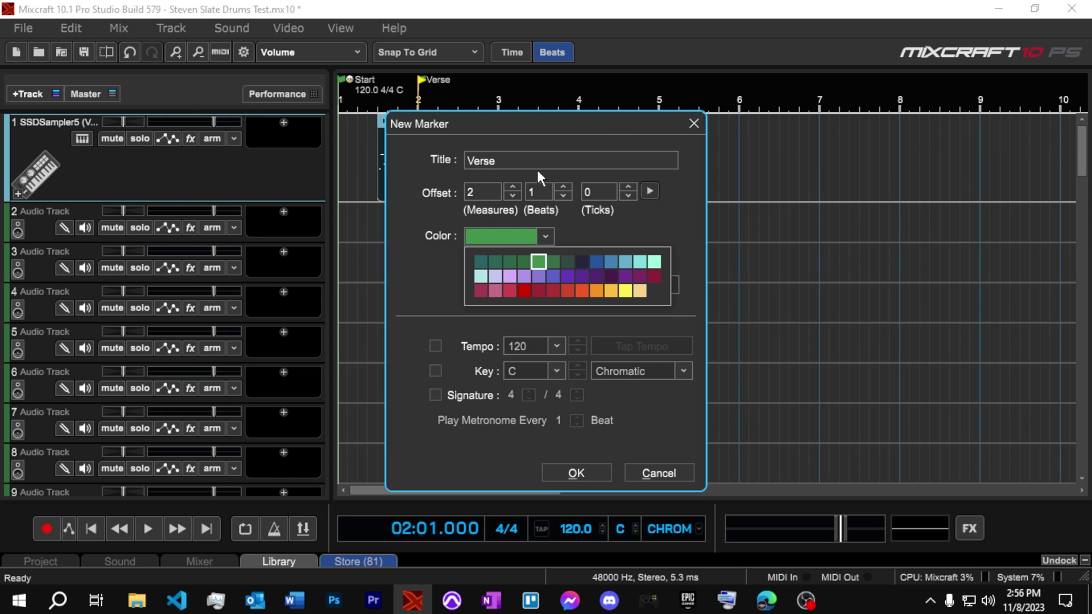
click(592, 466)
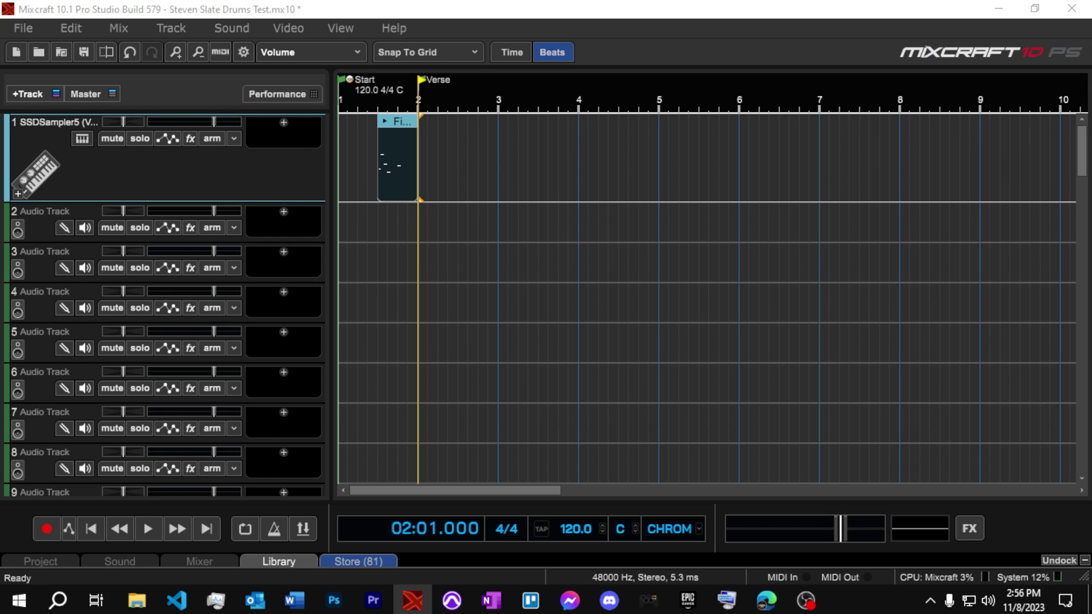
Audition the four-bar verse grooves Vrs 01, Vrs 02, Vrs 03 and Vrs 04 in 44 118 Pop Straight, and reselect Vrs 03.
drag(1091, 35, 770, 47)
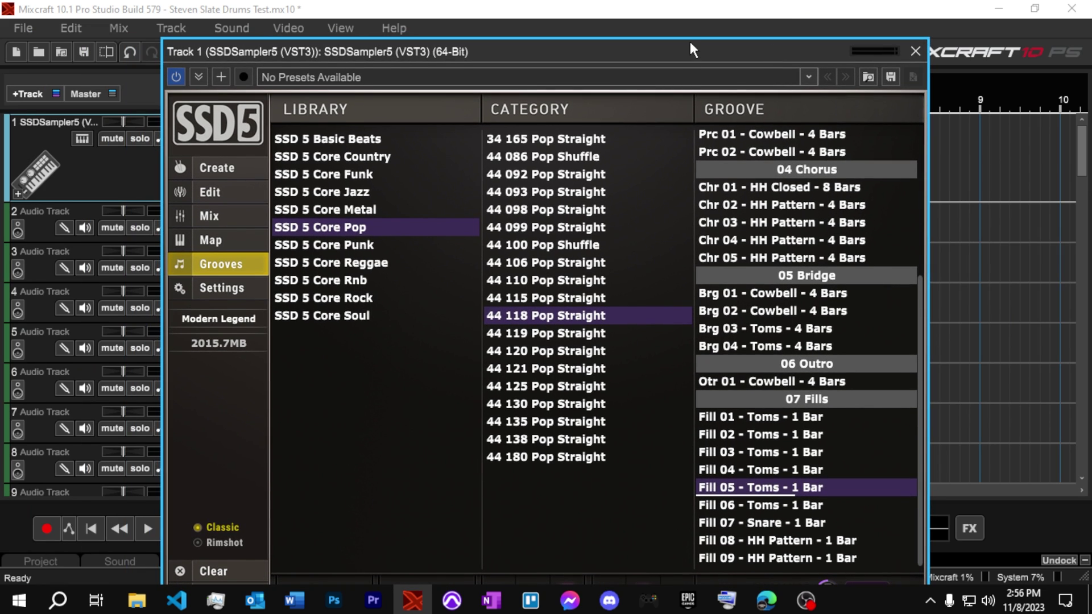
drag(691, 50, 690, 22)
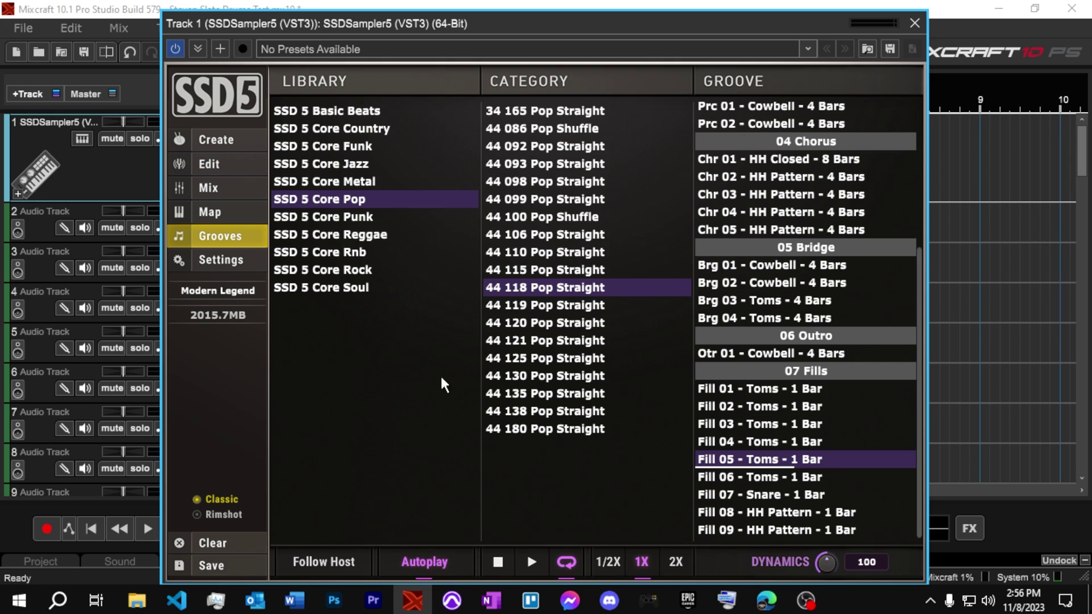
scroll(806, 194, up, 4)
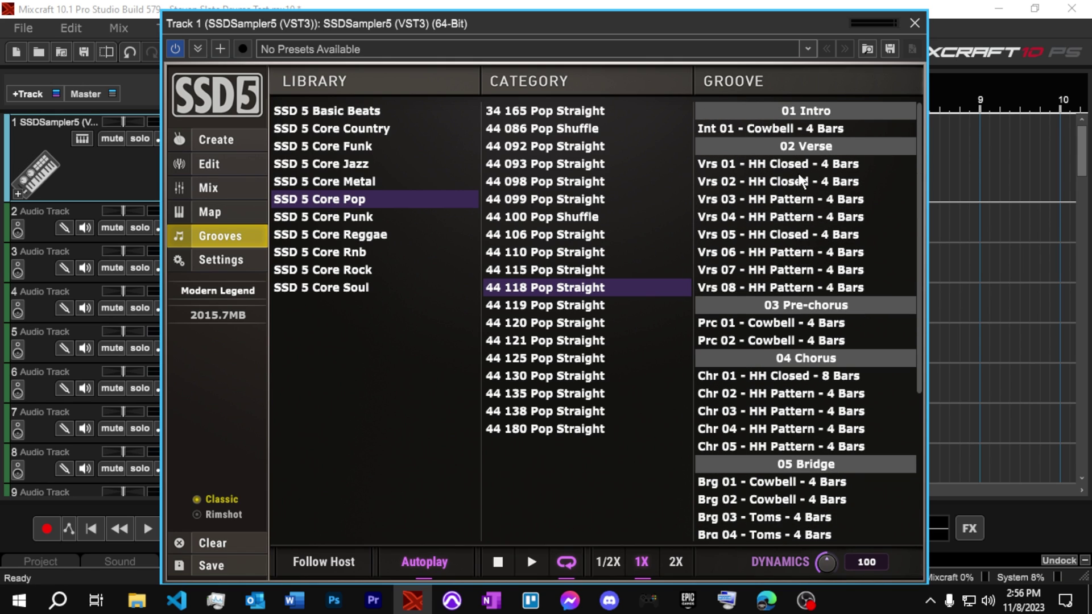
click(799, 166)
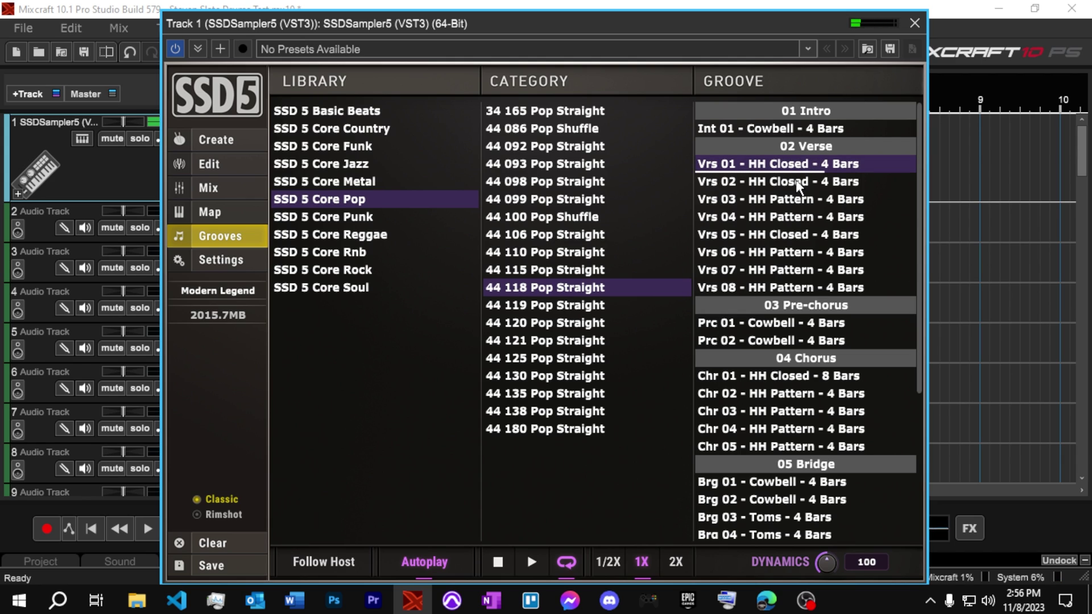
click(798, 182)
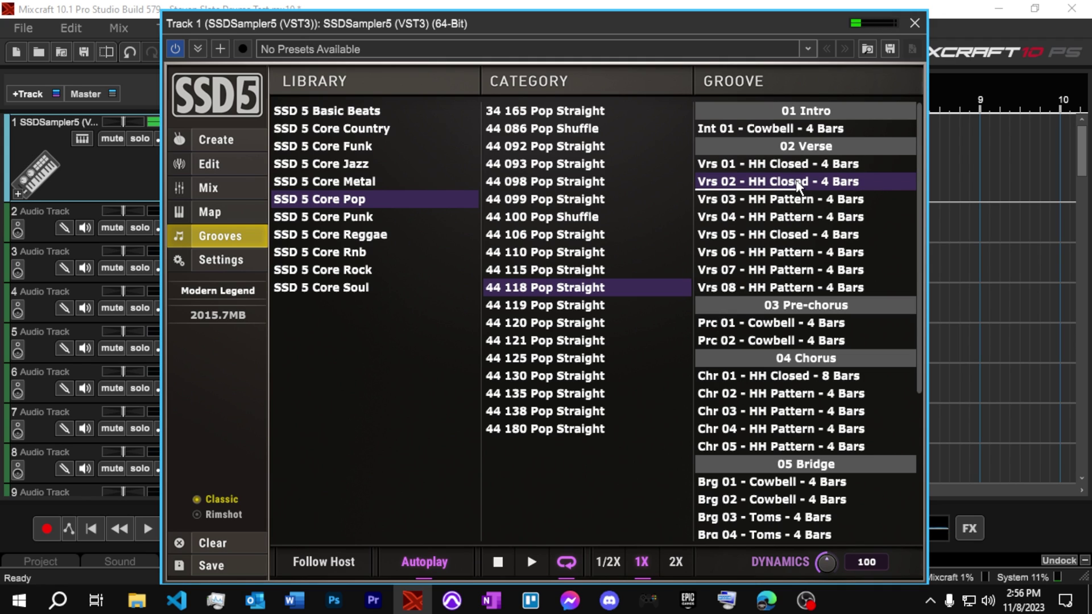
click(796, 197)
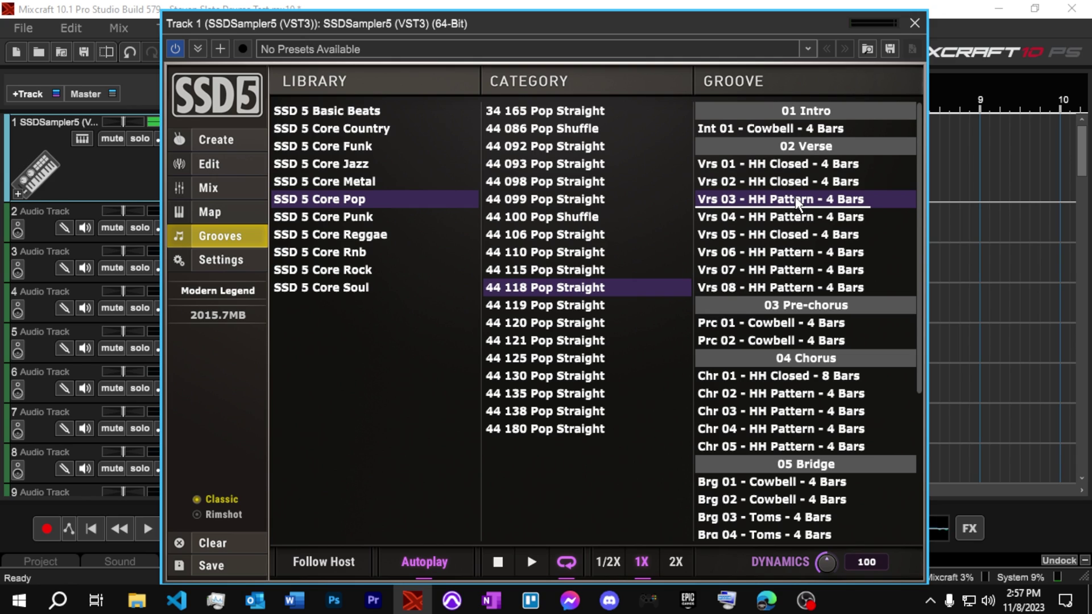
click(795, 218)
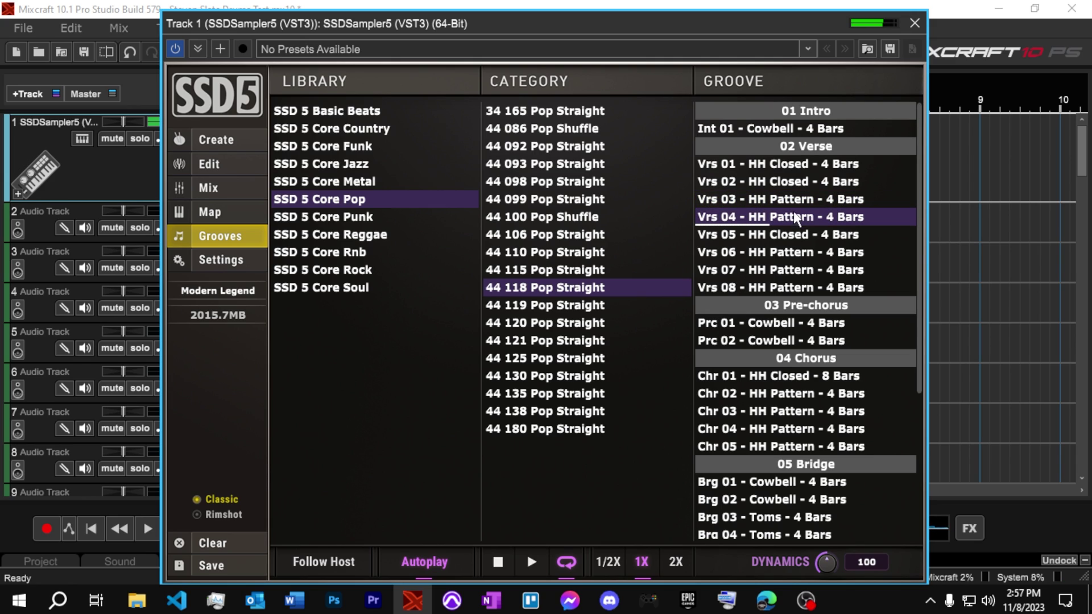
click(794, 200)
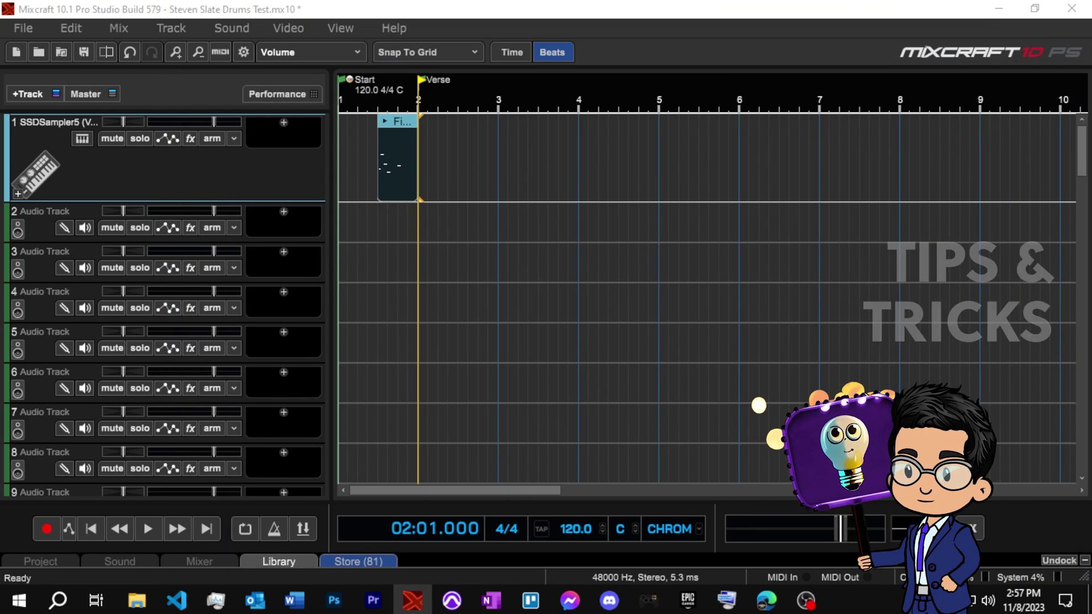
Place the Vrs 03 - HH Pattern - 4 Bars groove on track 1 at the Verse marker in measure 2.
drag(657, 111, 419, 157)
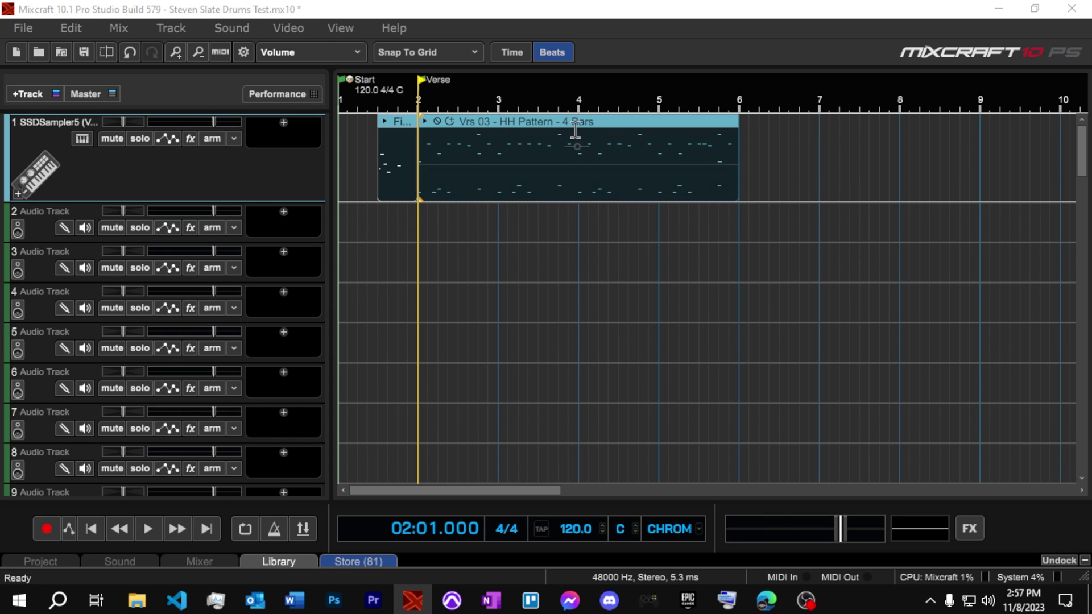
scroll(671, 214, down, 1)
scroll(670, 212, down, 1)
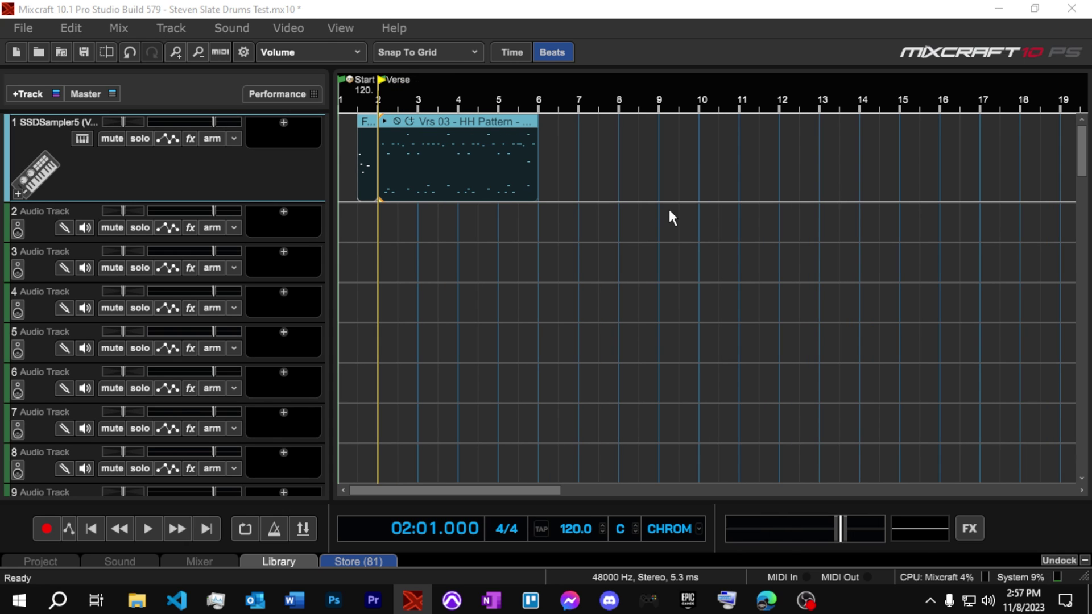
Duplicate the Vrs 03 clip at measure 6 and loop the copy twice so that it extends to measure 18.
click(539, 103)
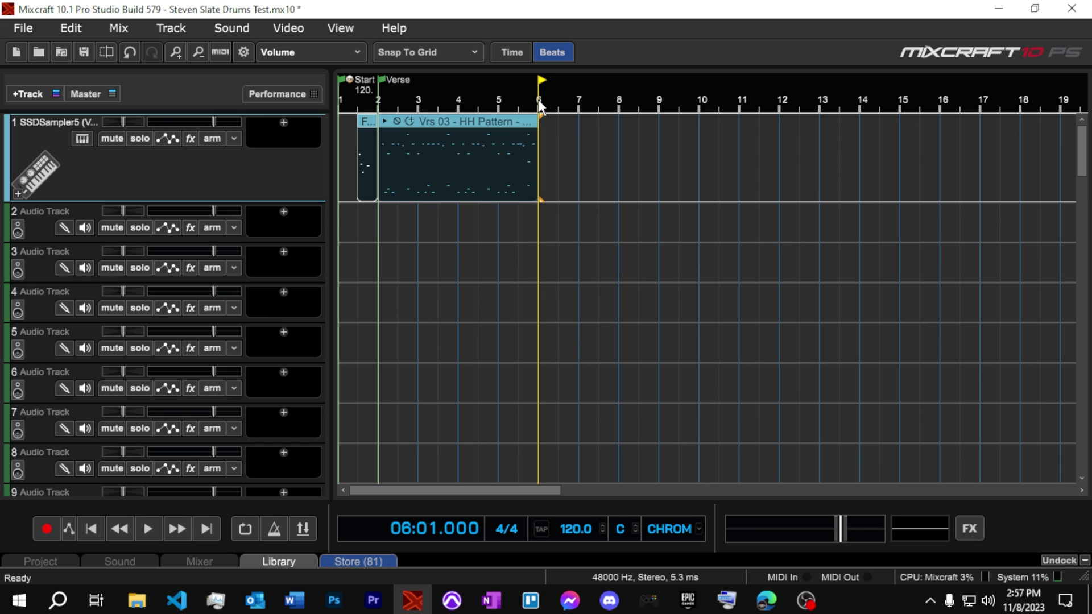
click(508, 125)
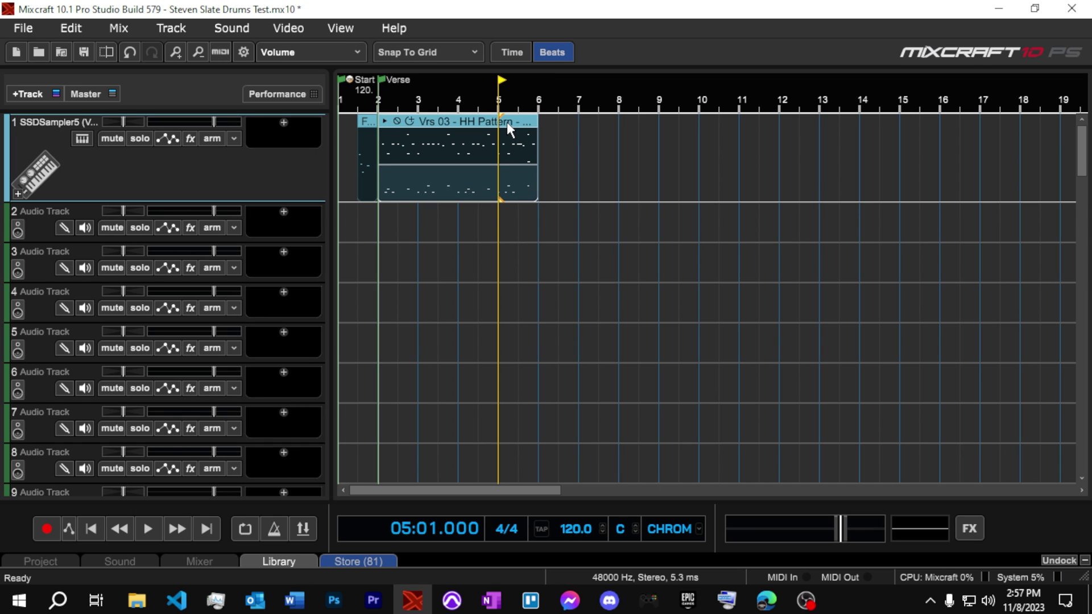
click(541, 100)
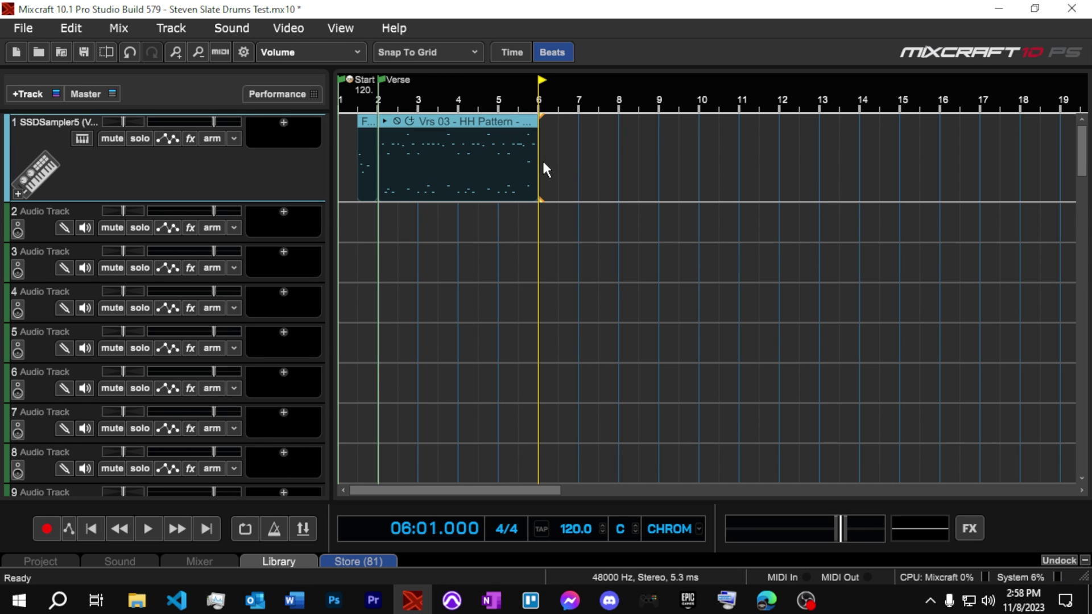
key(ctrl+d)
scroll(757, 222, down, 1)
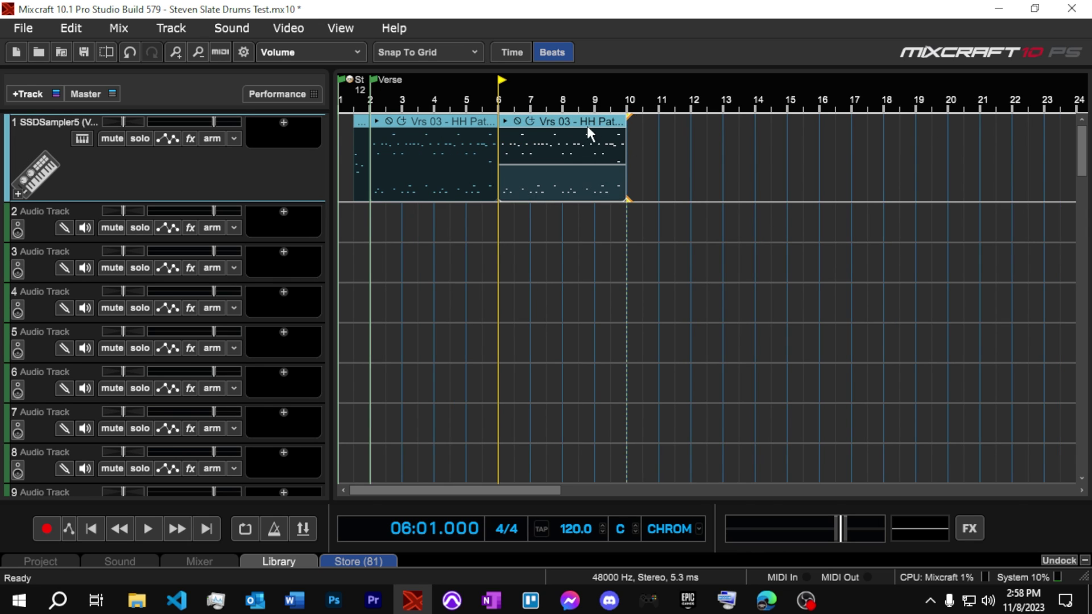
click(531, 121)
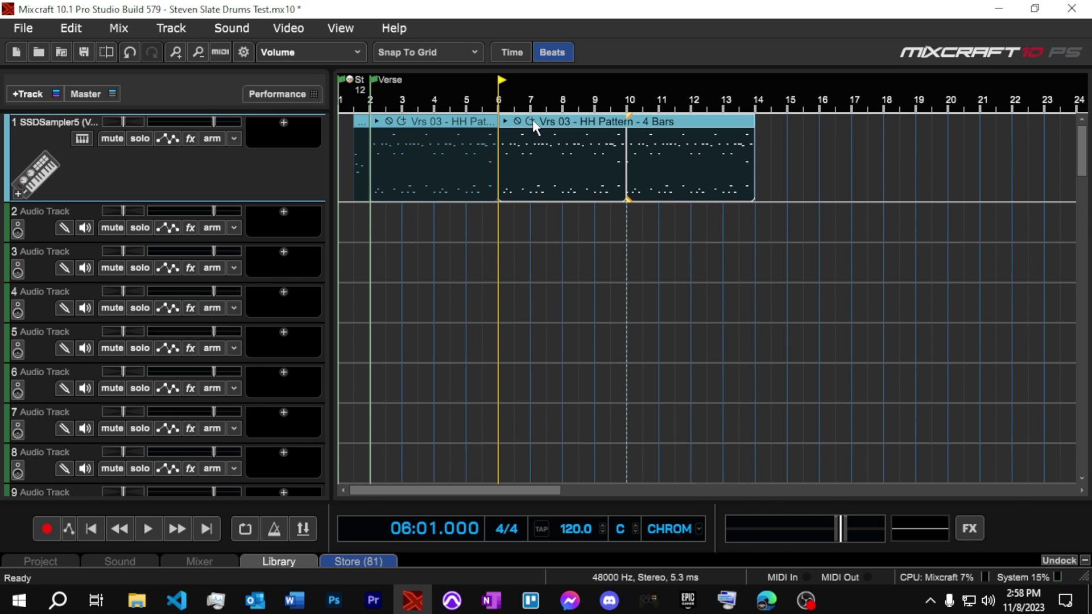
click(532, 121)
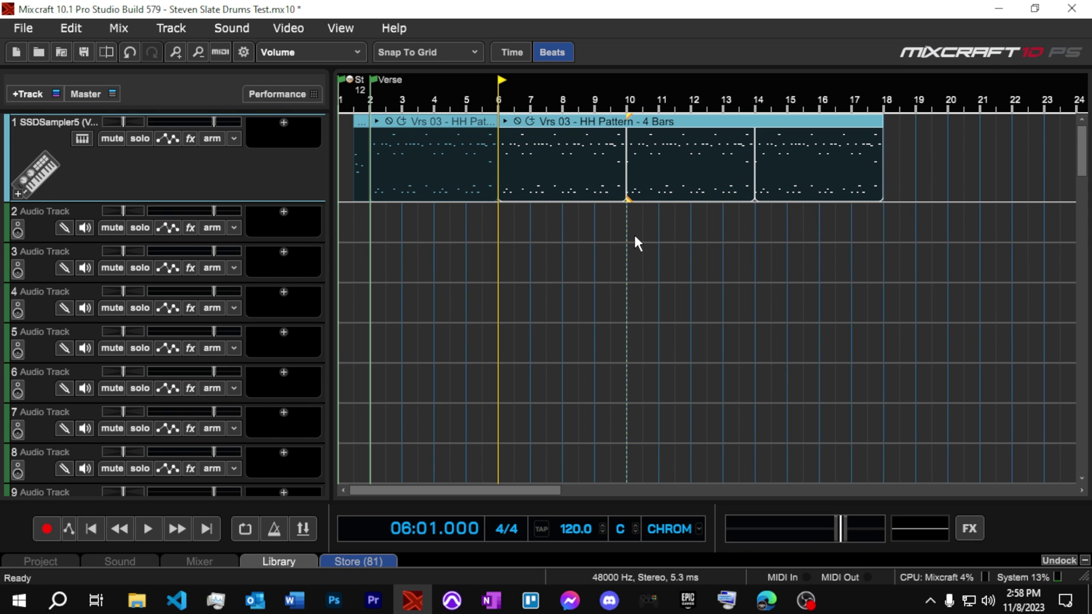
Add a pink marker titled "Chorus" at measure 18, beat 1 of the timeline.
click(885, 101)
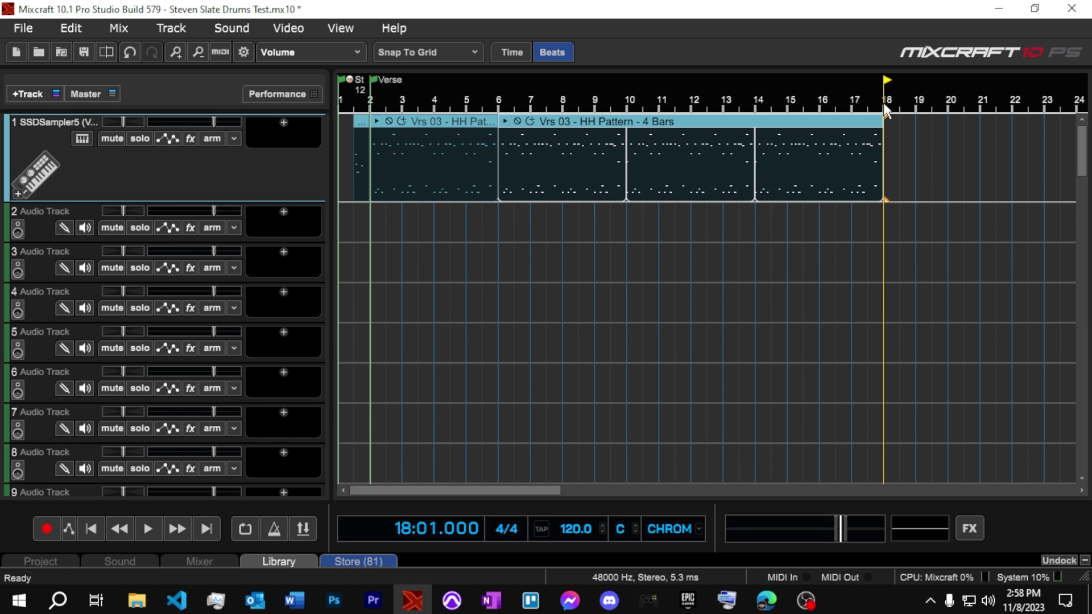
right_click(884, 105)
click(791, 162)
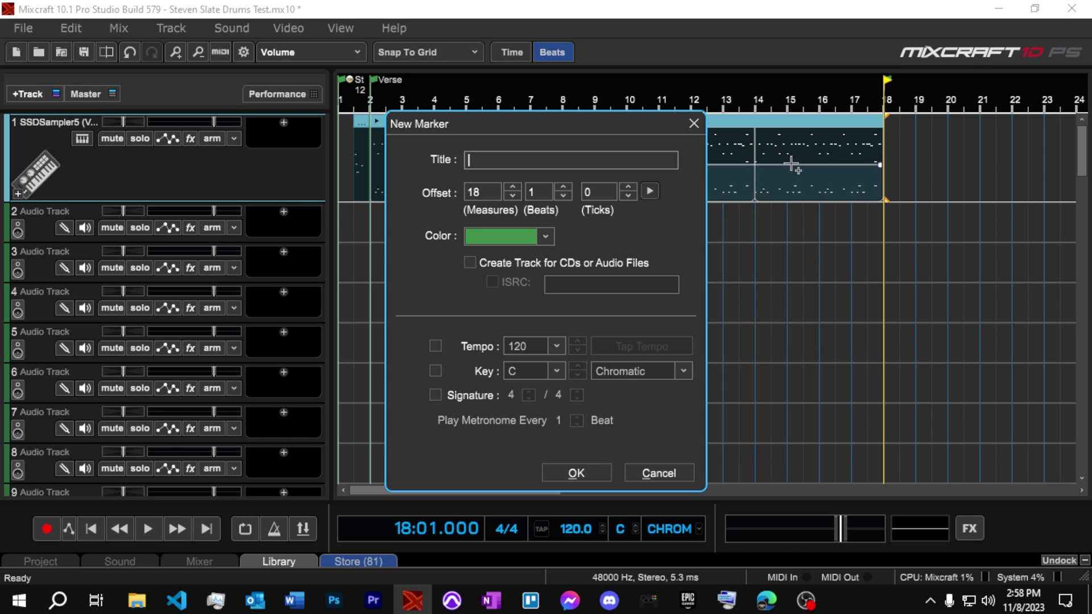
text(Chorus)
click(489, 238)
click(495, 293)
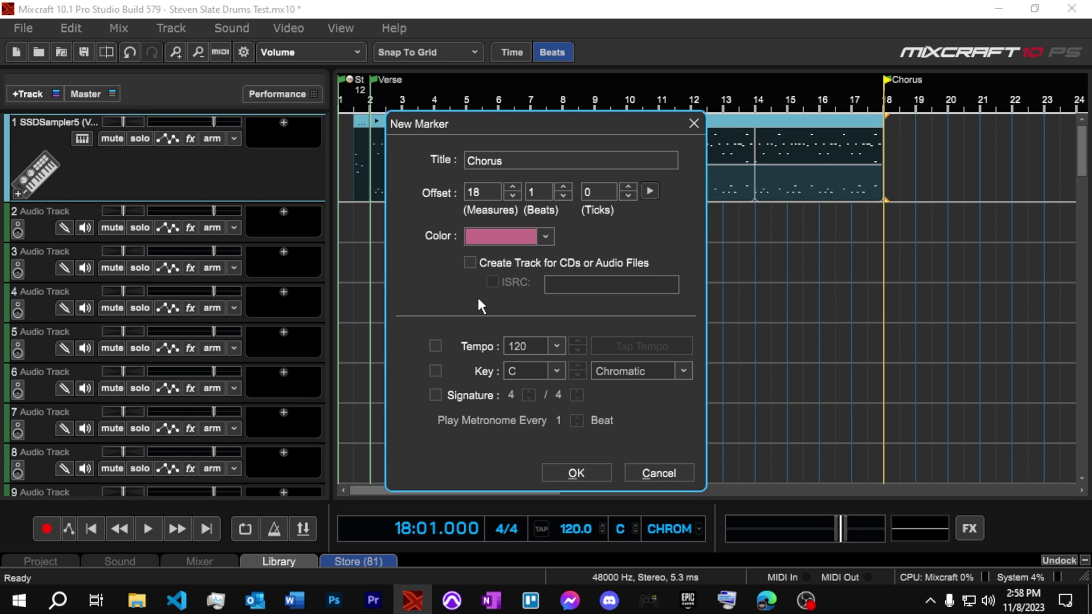
click(596, 474)
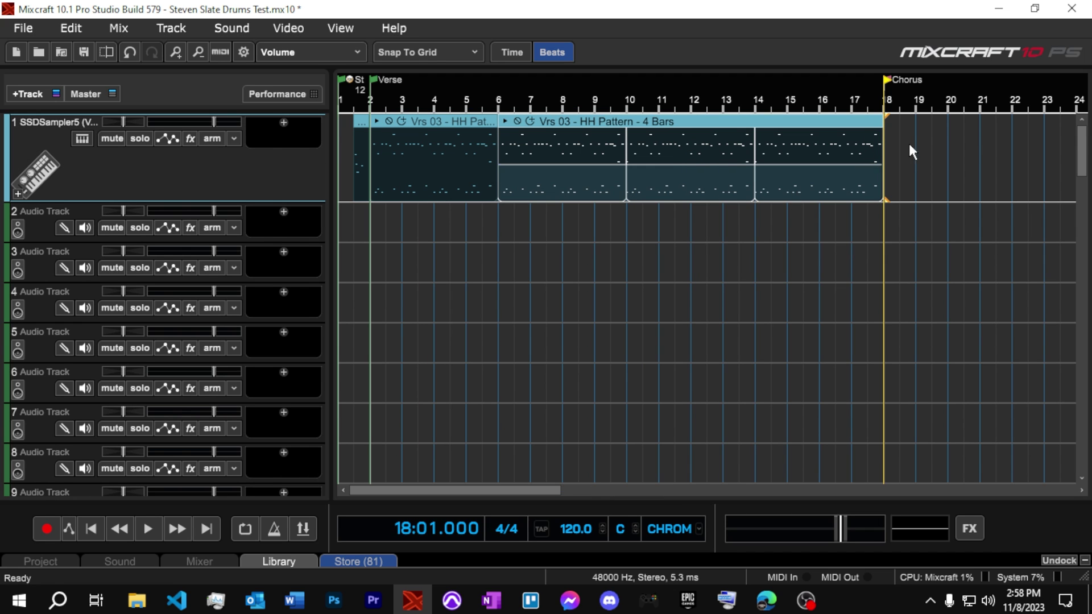
Audition the chorus grooves Chr 01, Chr 02, Chr 03 and Chr 05 with Autoplay on, and turn Autoplay off with Chr 05 selected.
scroll(878, 315, down, 1)
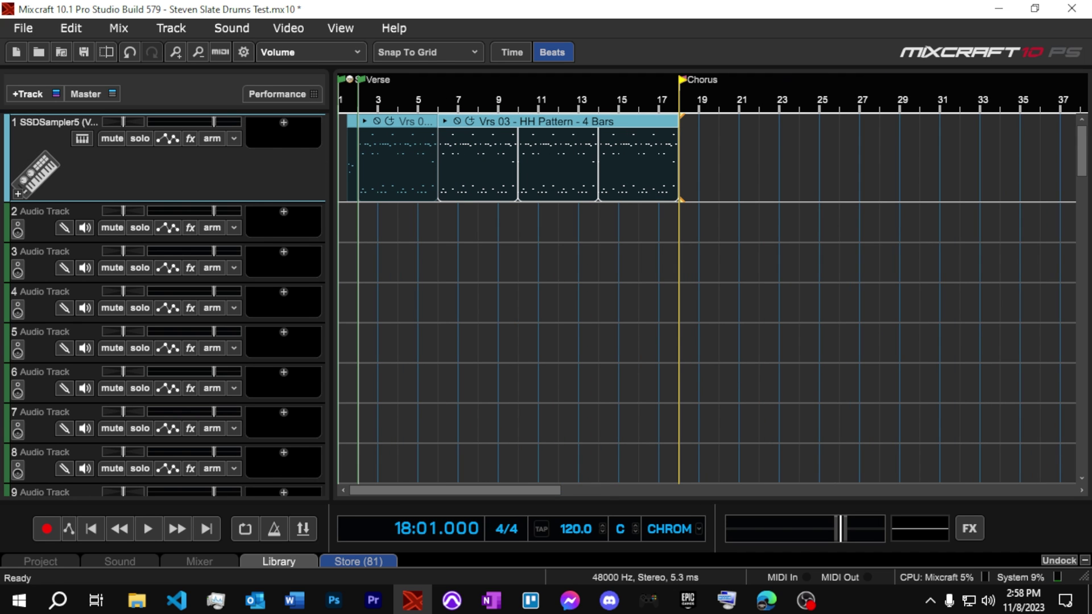
drag(1091, 94, 634, 13)
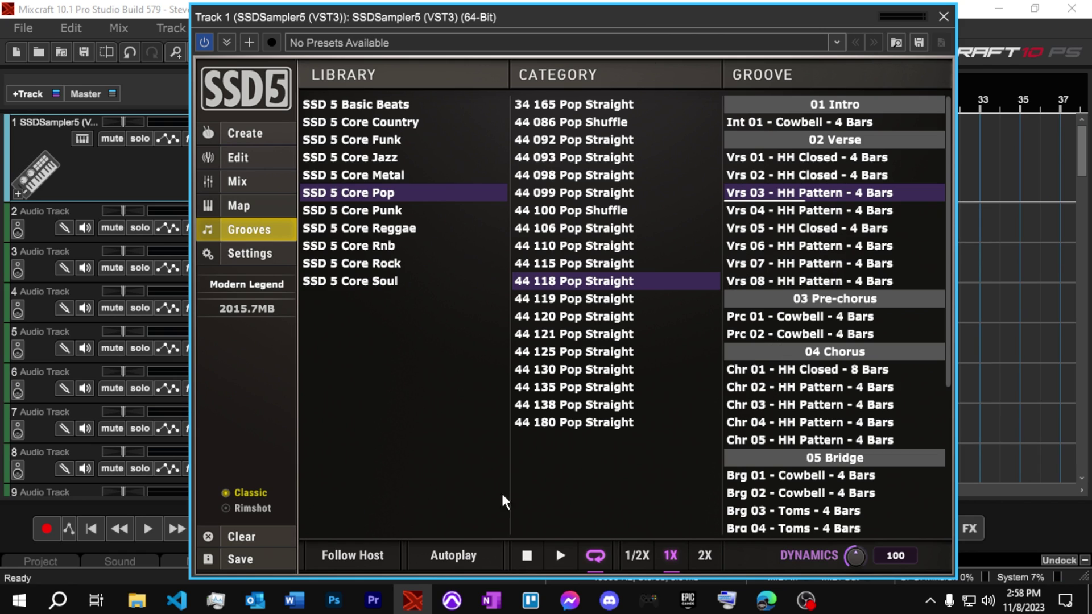
click(455, 557)
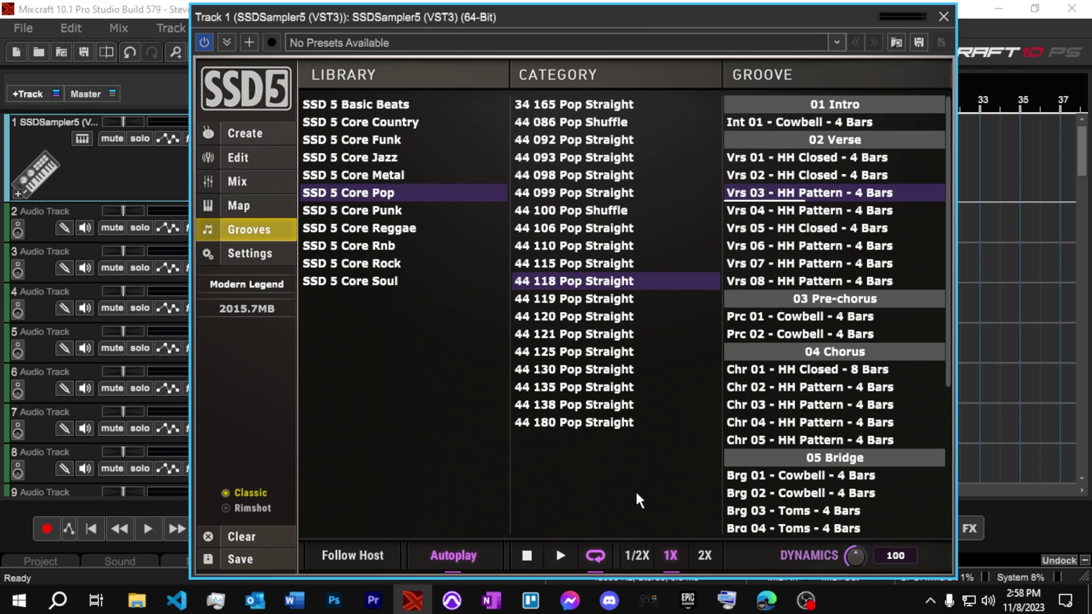
click(832, 372)
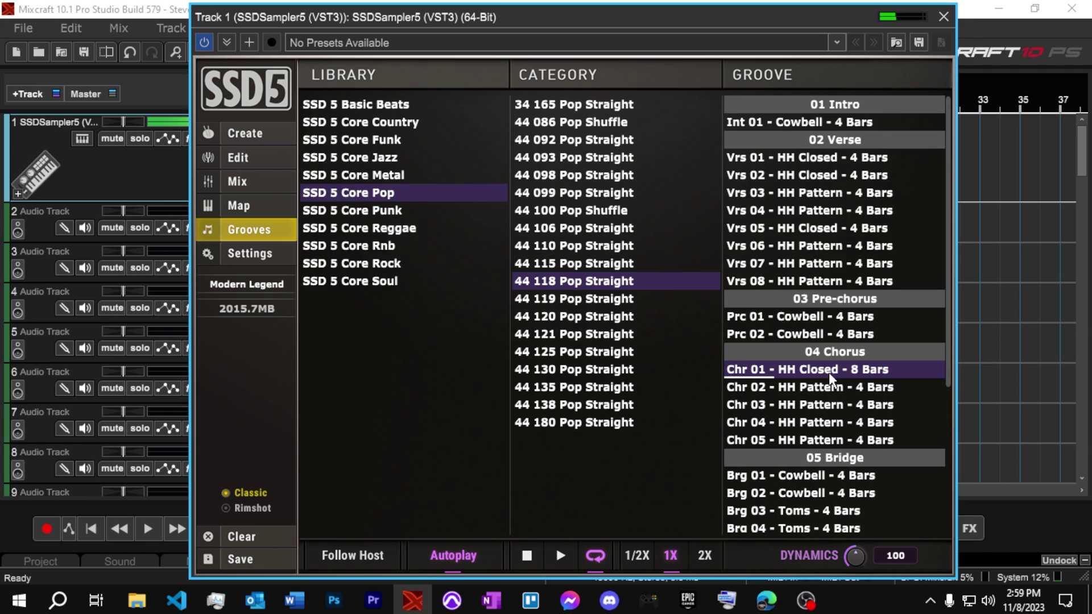
click(820, 391)
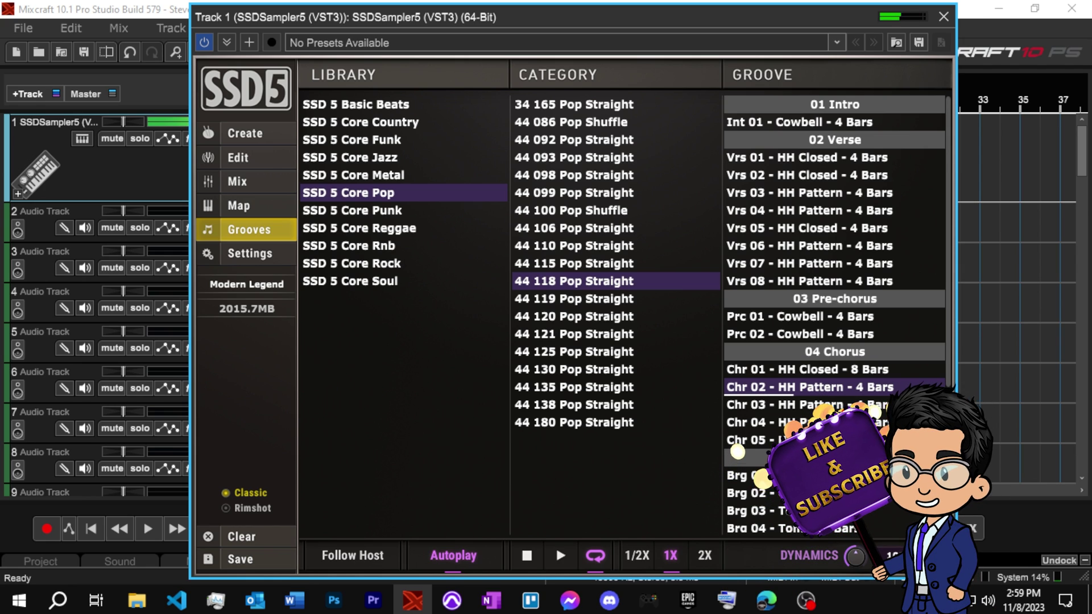
click(820, 407)
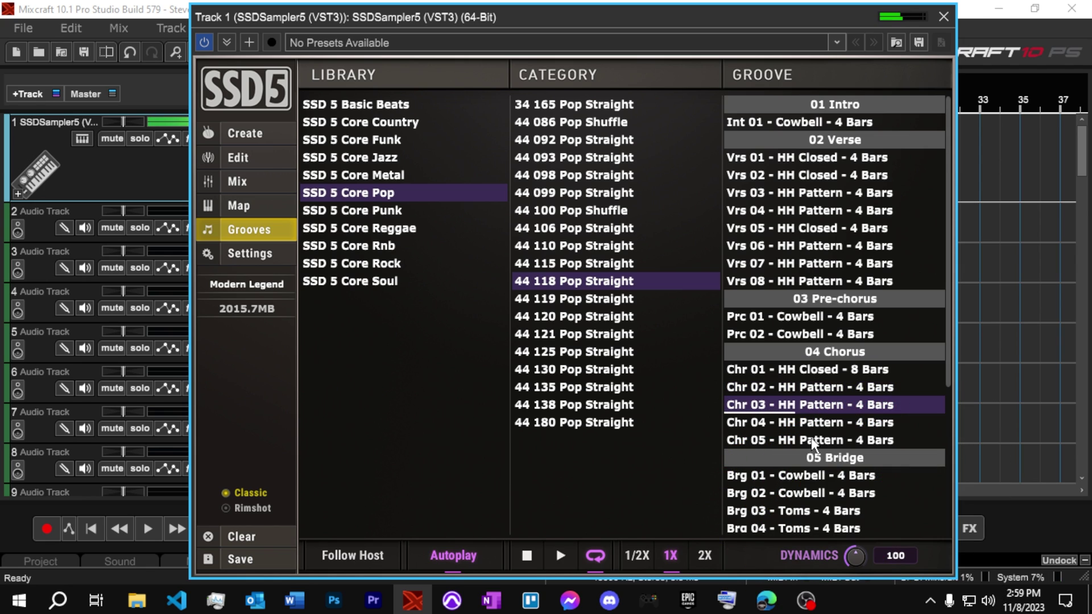
click(814, 441)
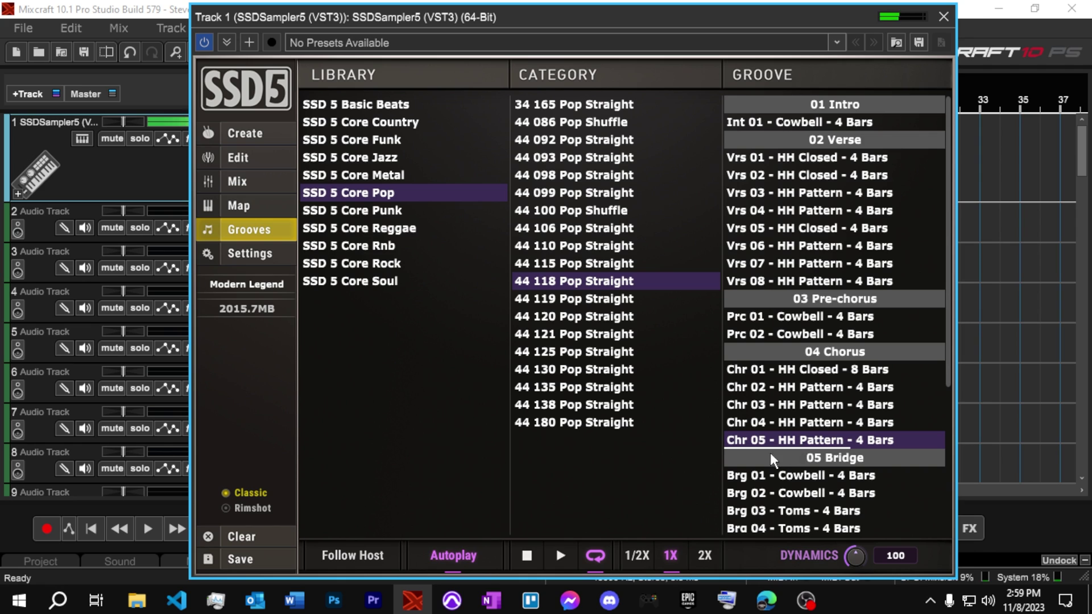
click(453, 561)
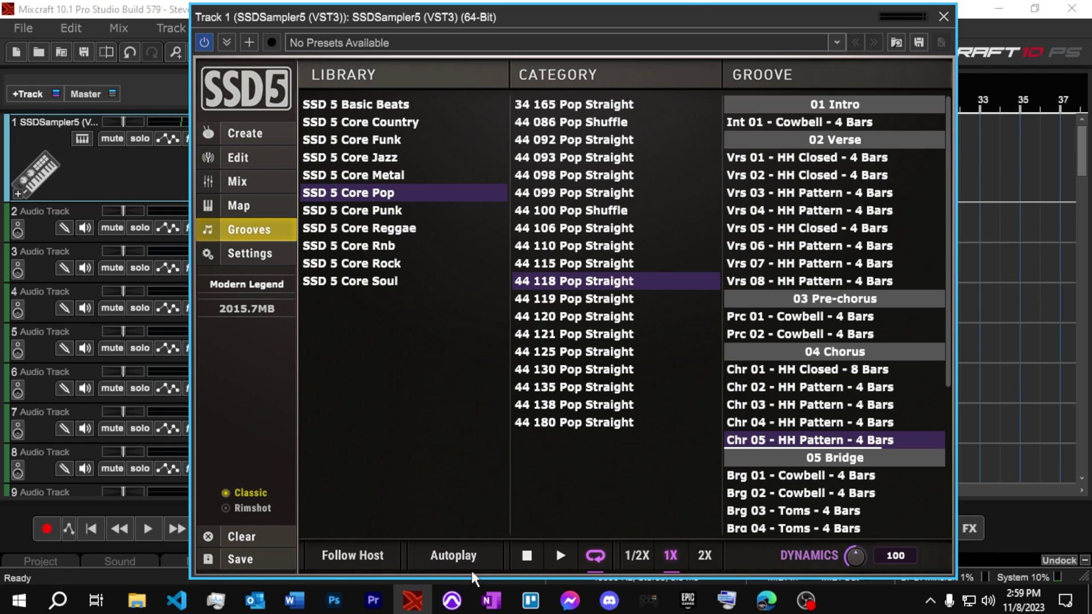
Place the Chr 05 - HH Pattern groove on track 1 at the Chorus marker and loop it once so that it extends to measure 26.
drag(695, 15, 1091, 57)
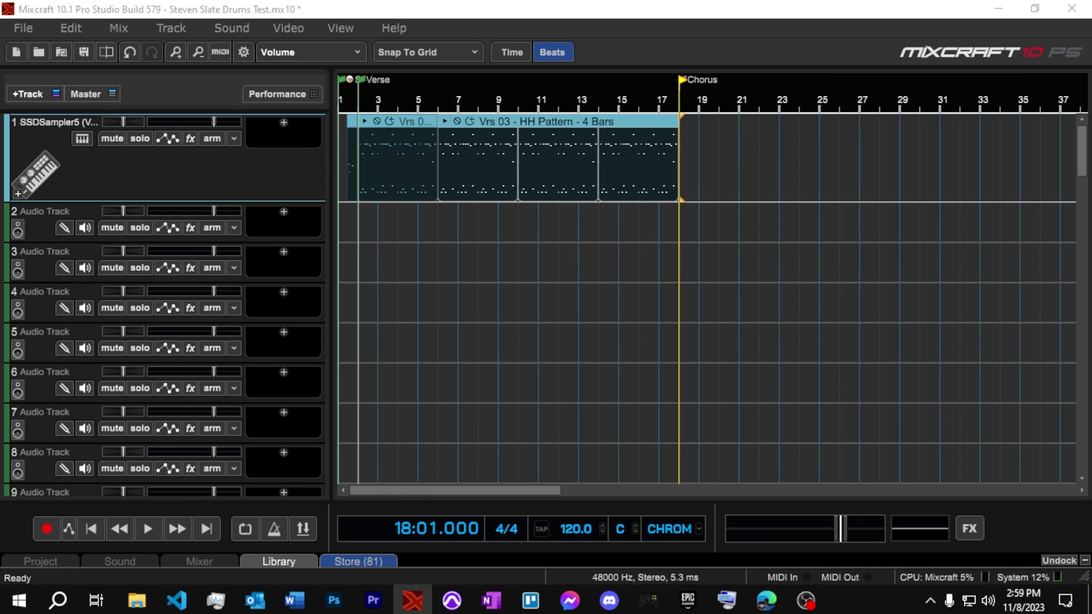
drag(1091, 364, 679, 158)
click(739, 223)
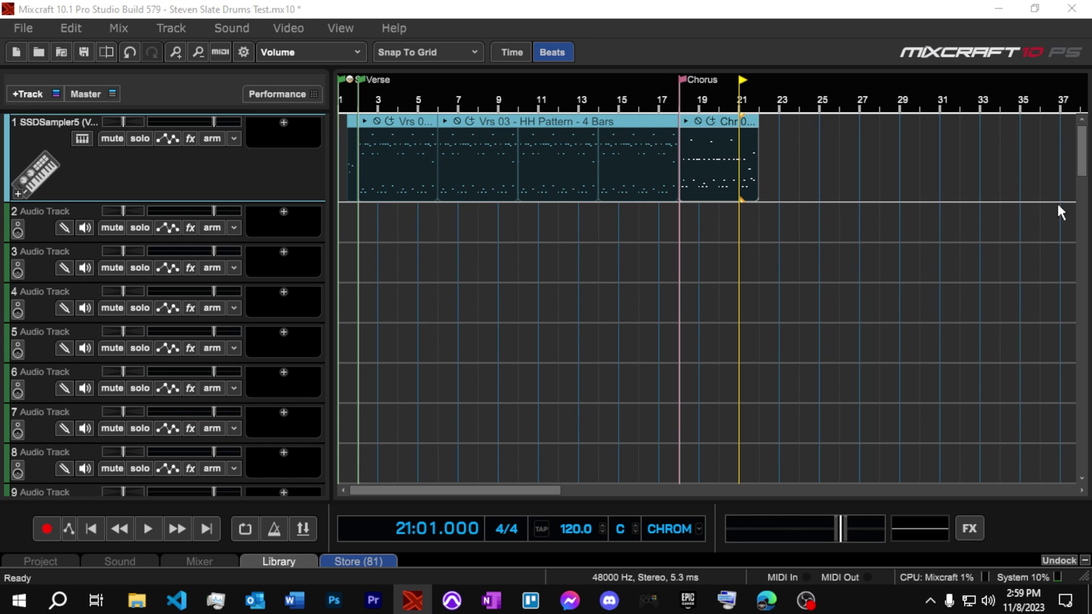
click(740, 121)
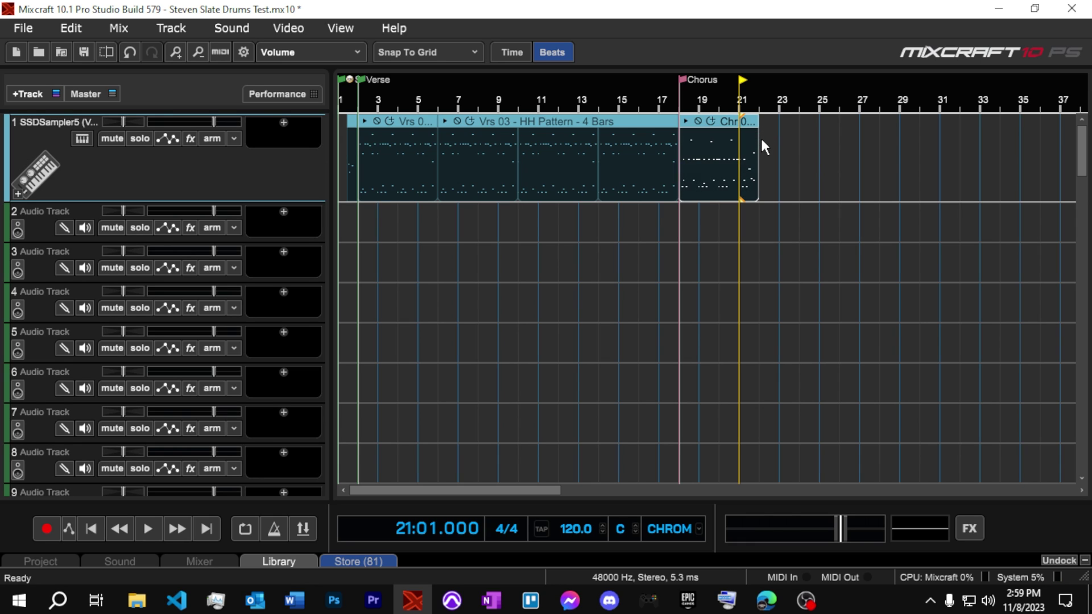
click(761, 139)
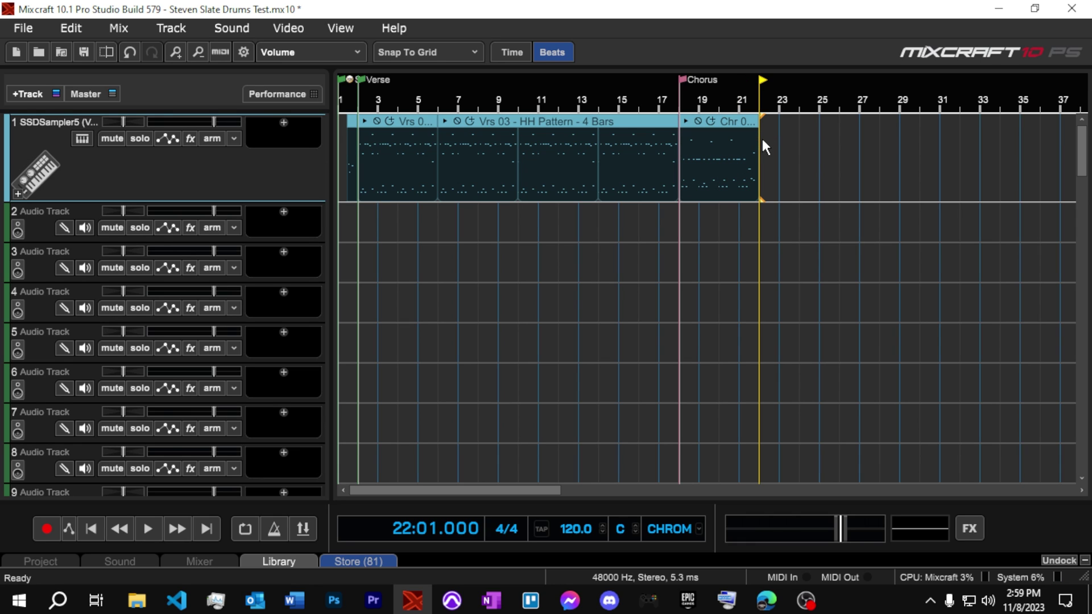
click(712, 123)
Add a marker titled "Verse 2" at measure 26, beat 1, where the first chorus clip ends.
click(842, 111)
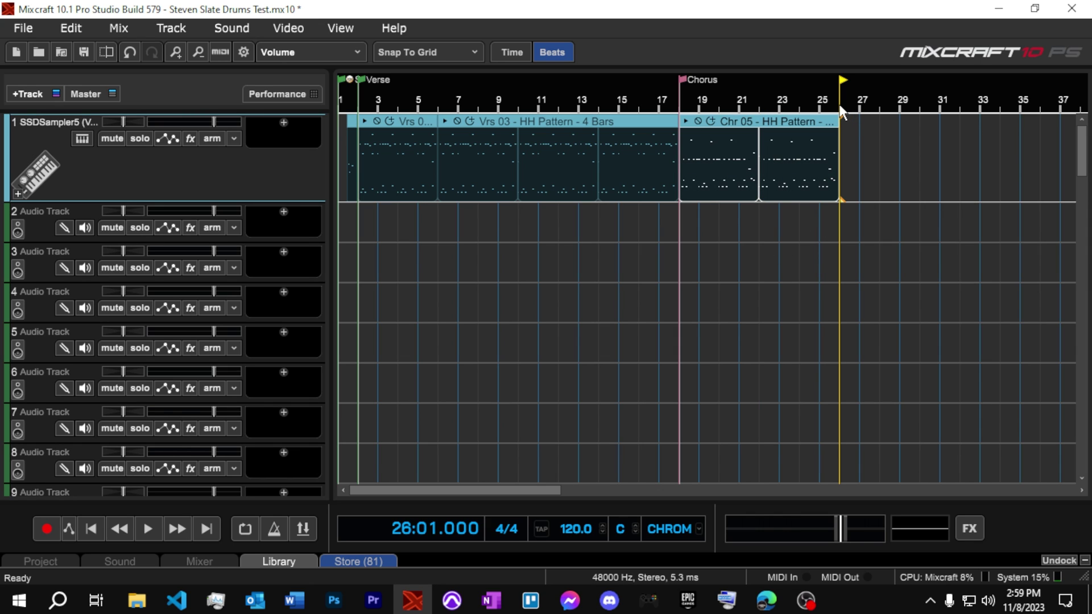
right_click(842, 112)
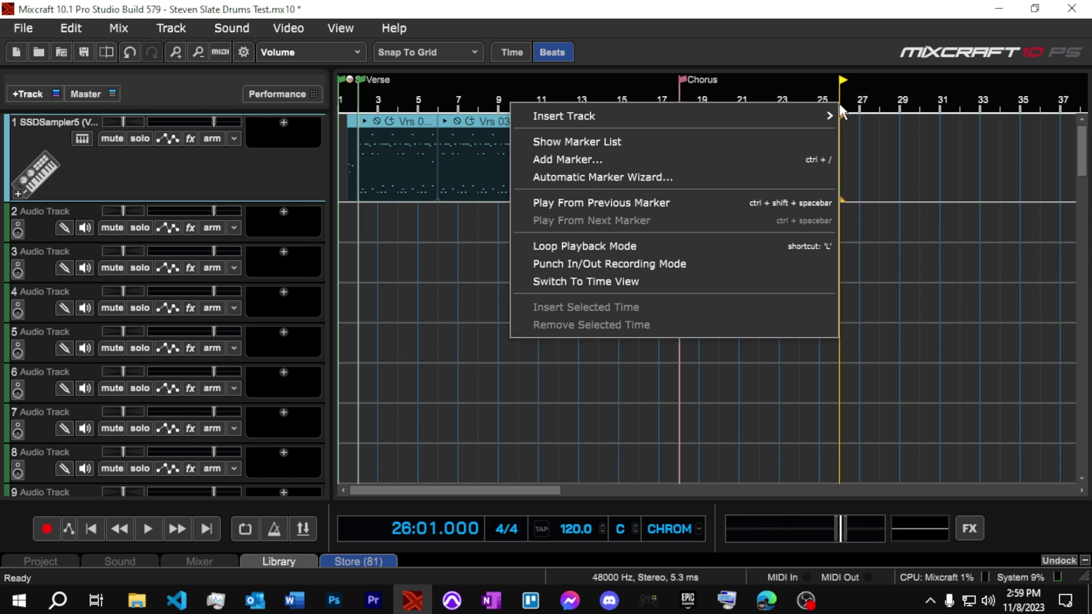
click(791, 160)
text(Ver)
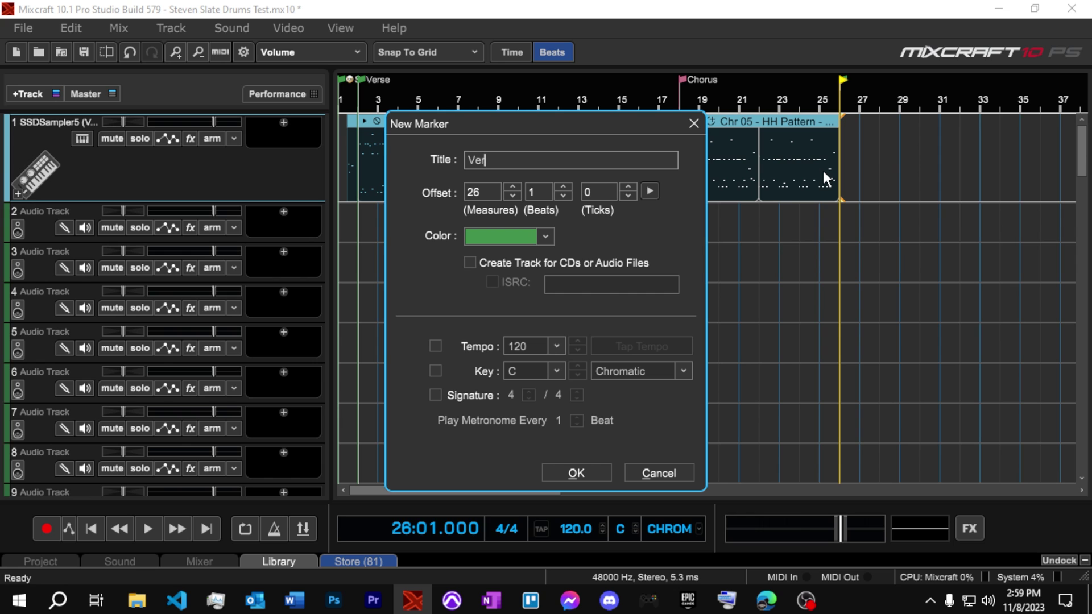
text(se 2)
key(Return)
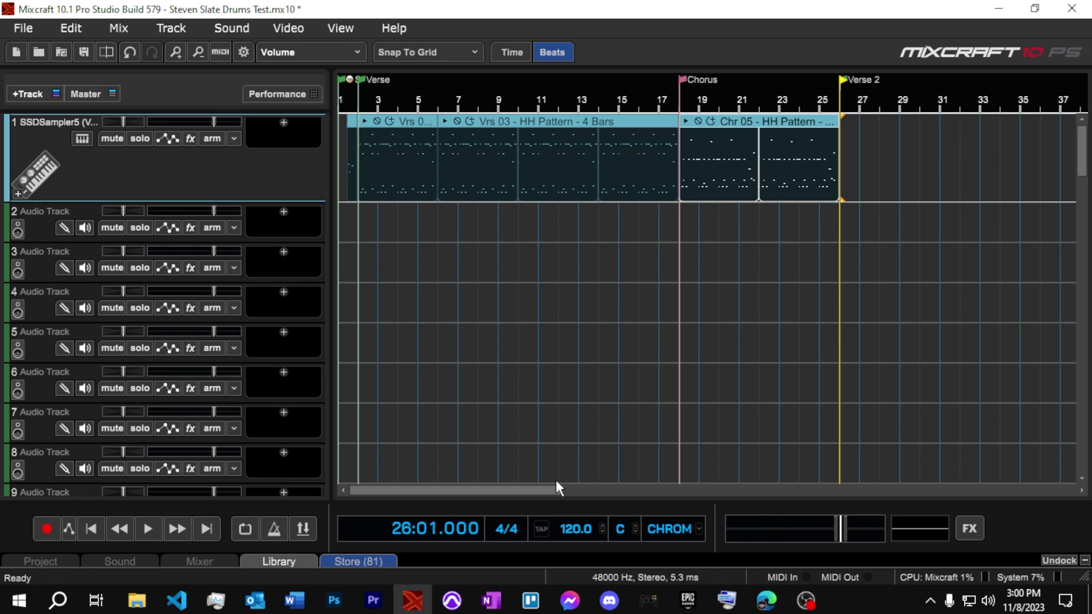
Merge the two adjacent Vrs 03 clips between measures 2 and 18 on track 1 into a single clip.
drag(554, 489, 590, 492)
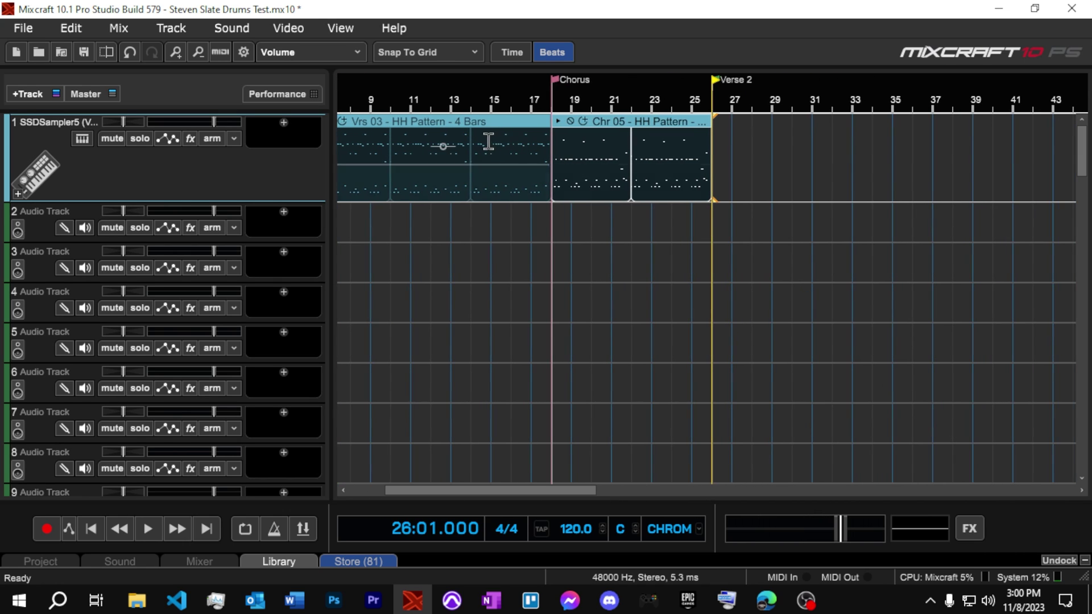
drag(584, 490, 534, 487)
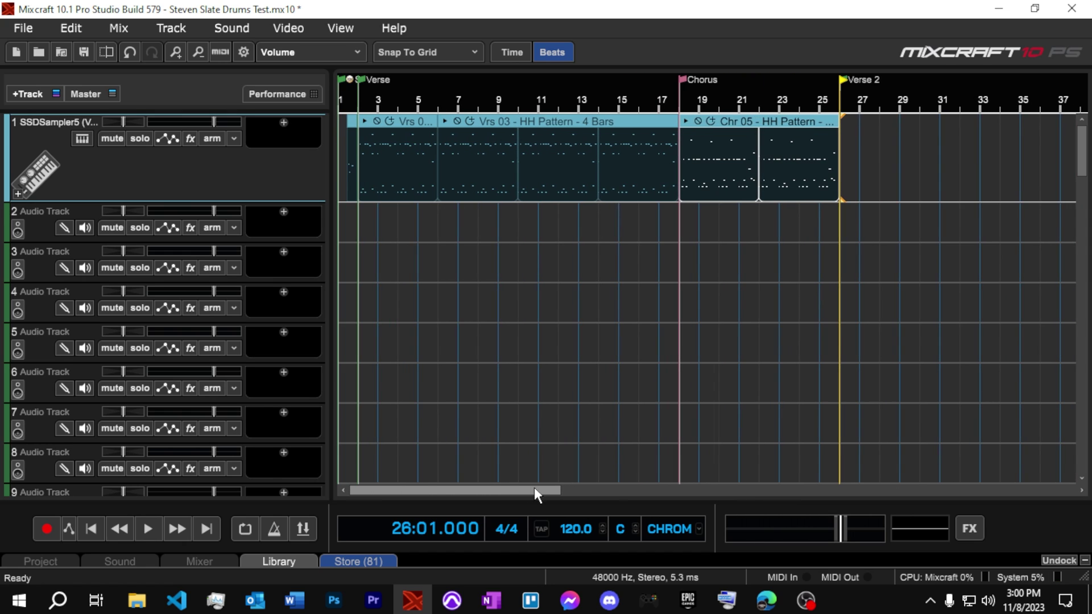
click(422, 123)
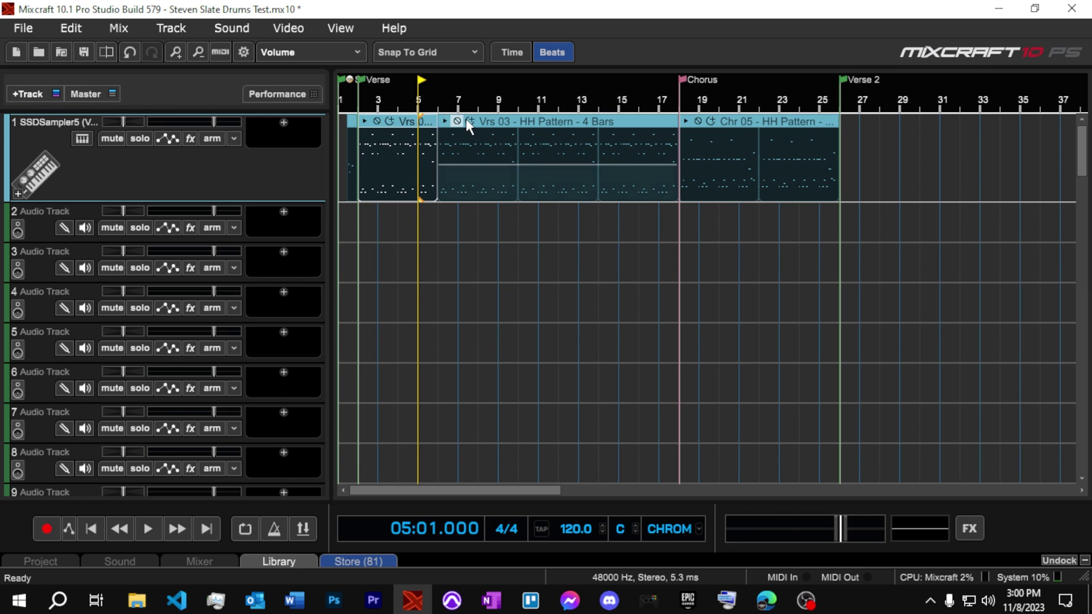
click(519, 119)
drag(420, 230, 504, 159)
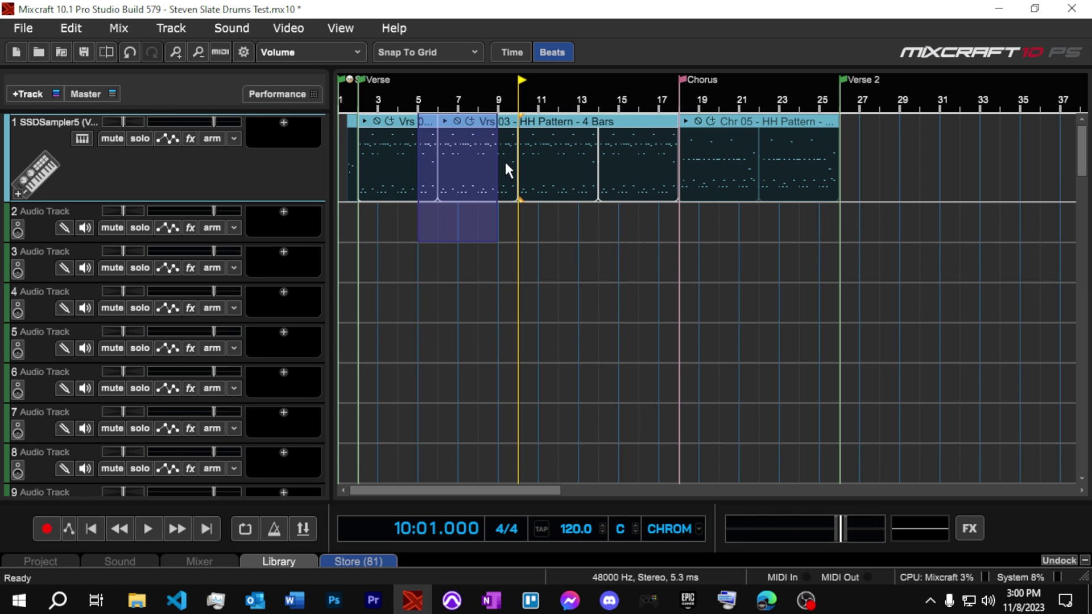
right_click(428, 121)
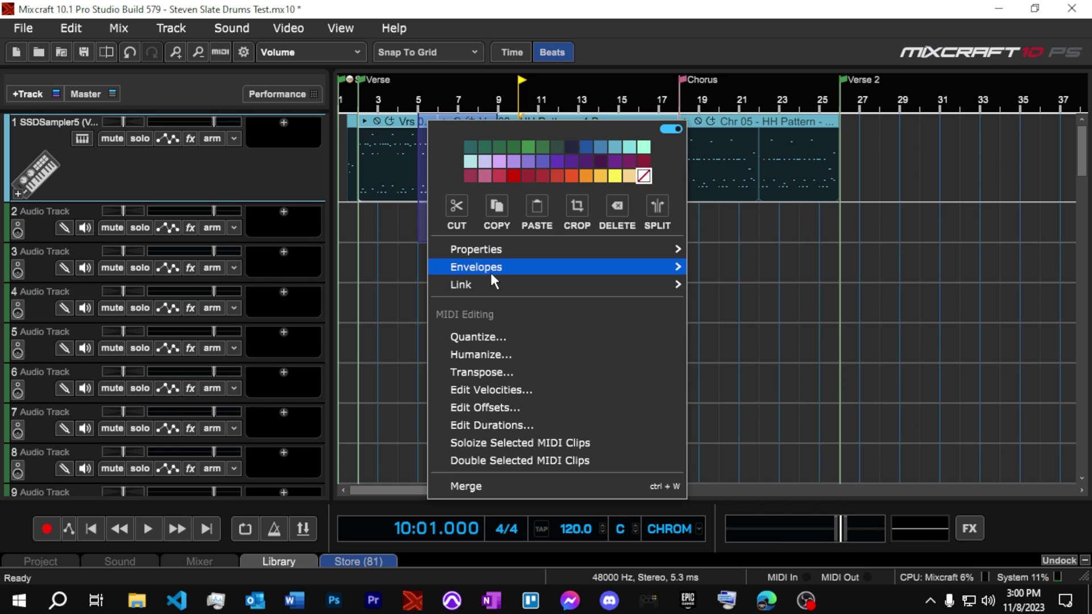
click(490, 488)
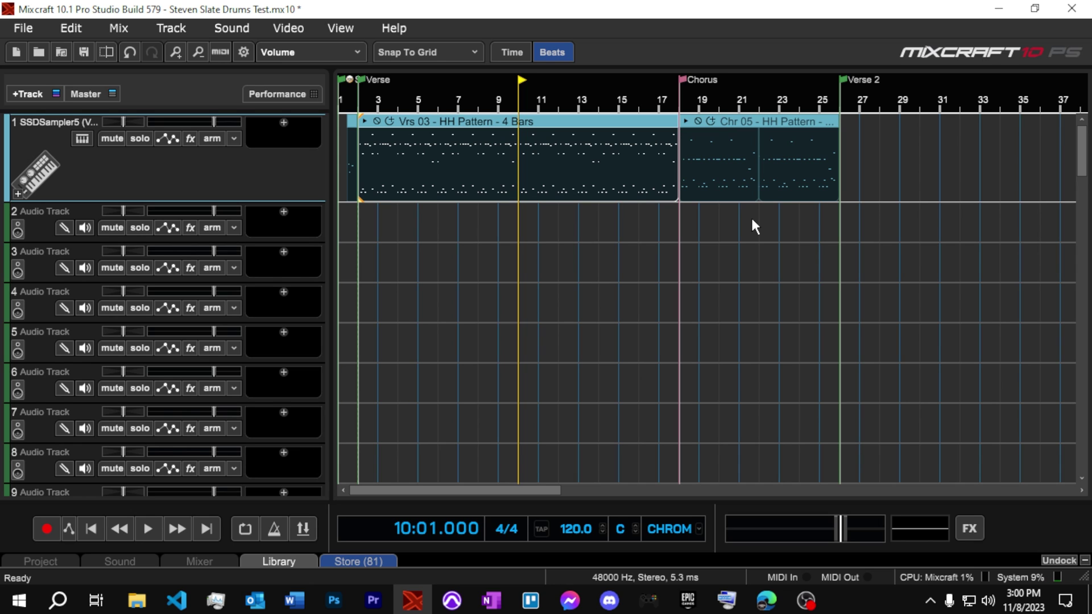
Paste a copy of the merged verse clip at the Verse 2 marker and a copy of the Chr 05 clip at measure 42.
click(563, 132)
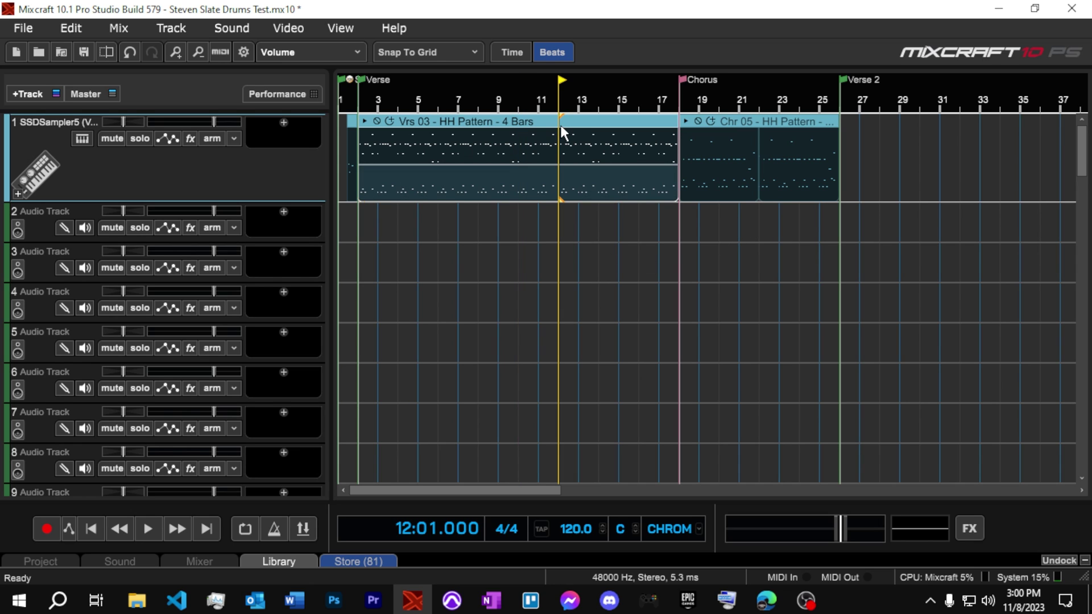
click(843, 139)
key(ctrl+v)
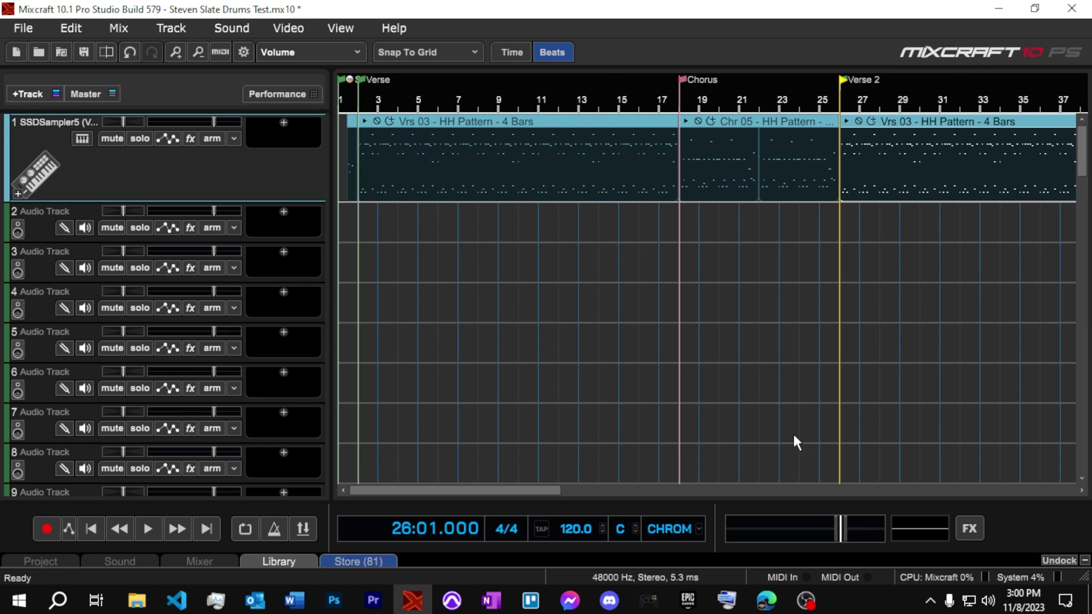
scroll(795, 441, right, 3)
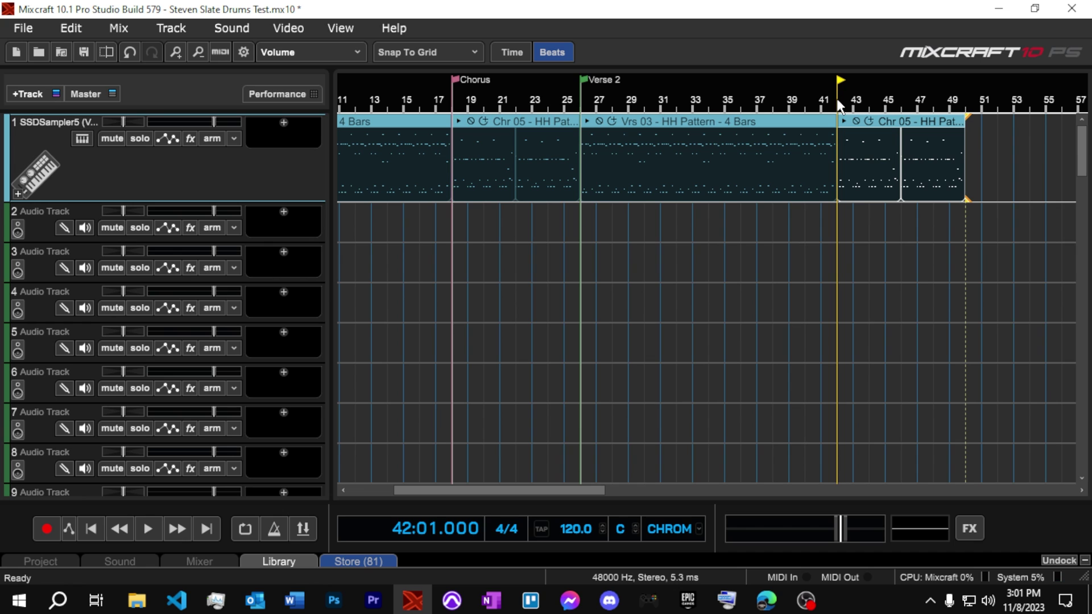
Add a pink marker titled "Chorus" at measure 42, beat 1 of the timeline.
right_click(837, 98)
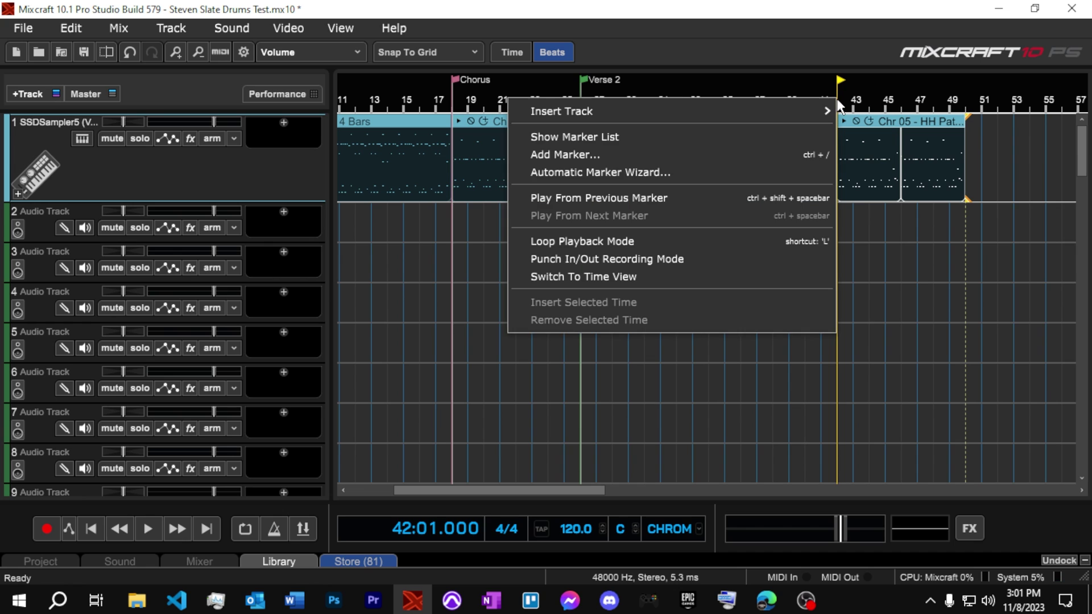
click(704, 155)
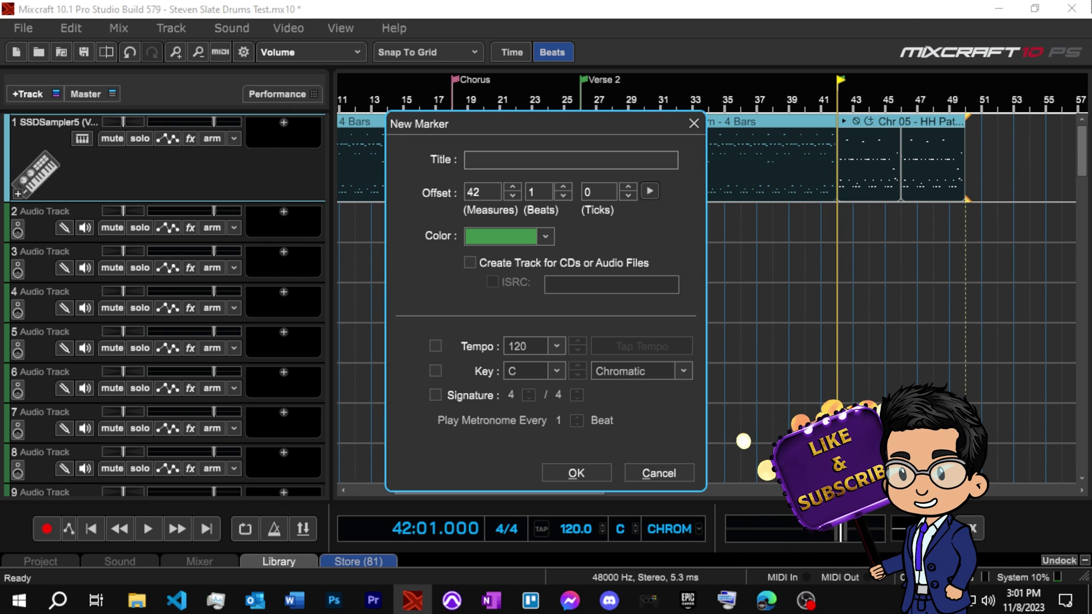
text(Chorus)
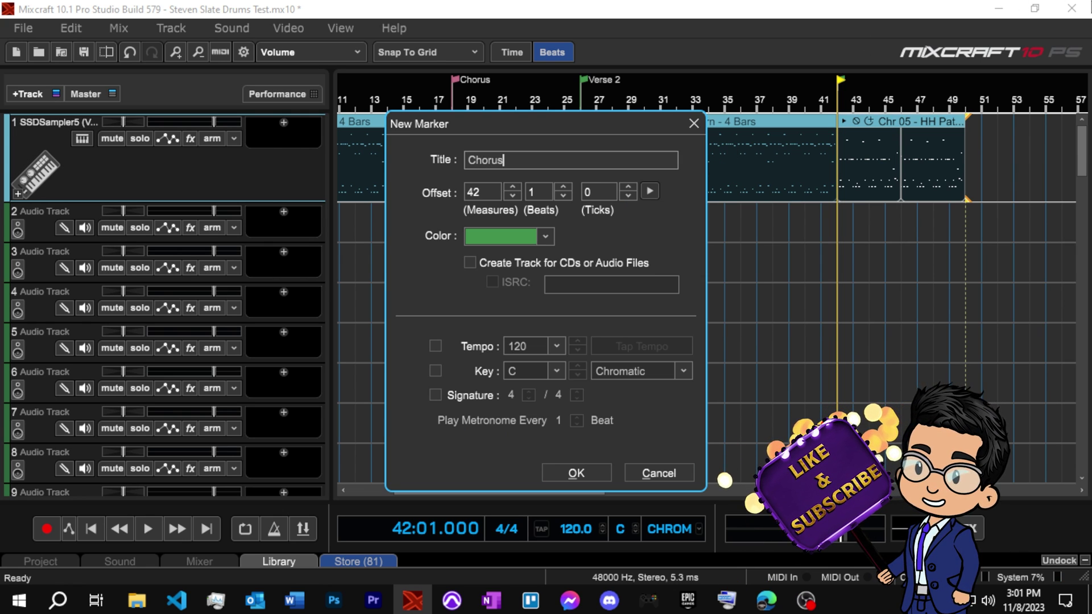
click(507, 236)
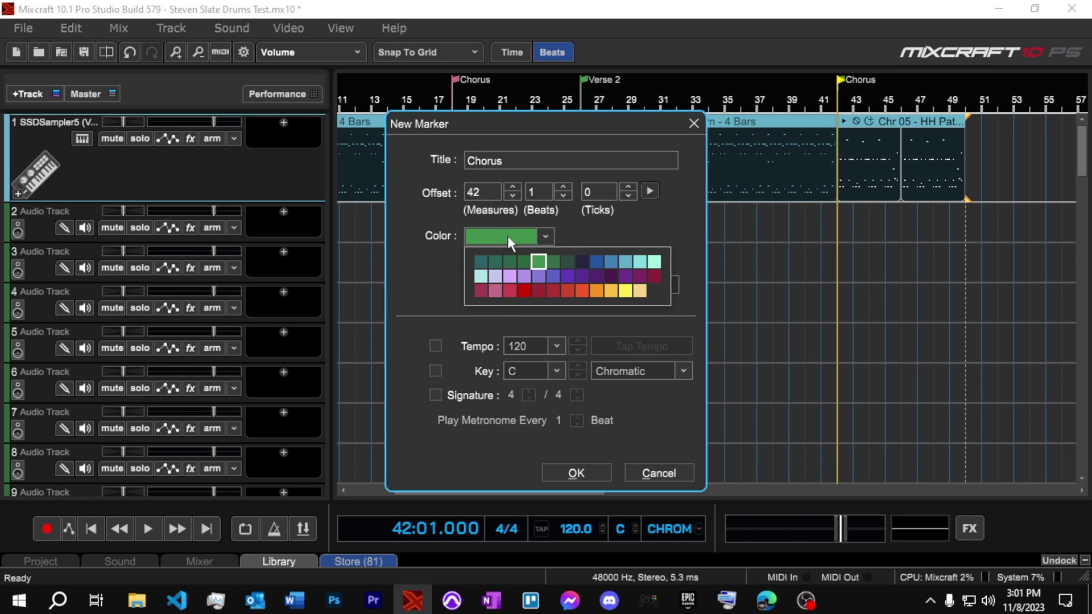
click(497, 285)
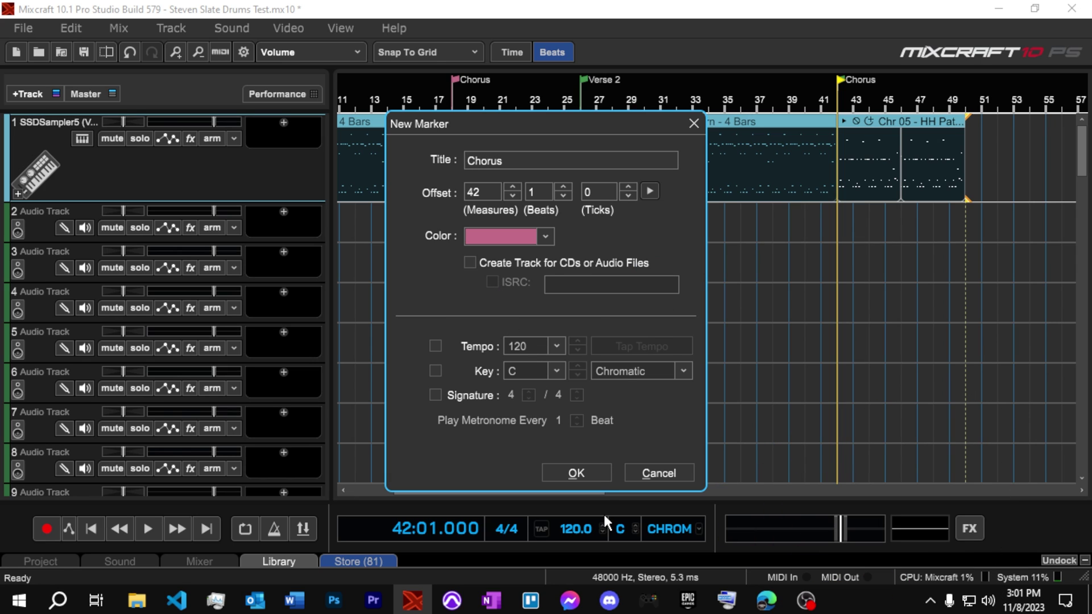
click(587, 470)
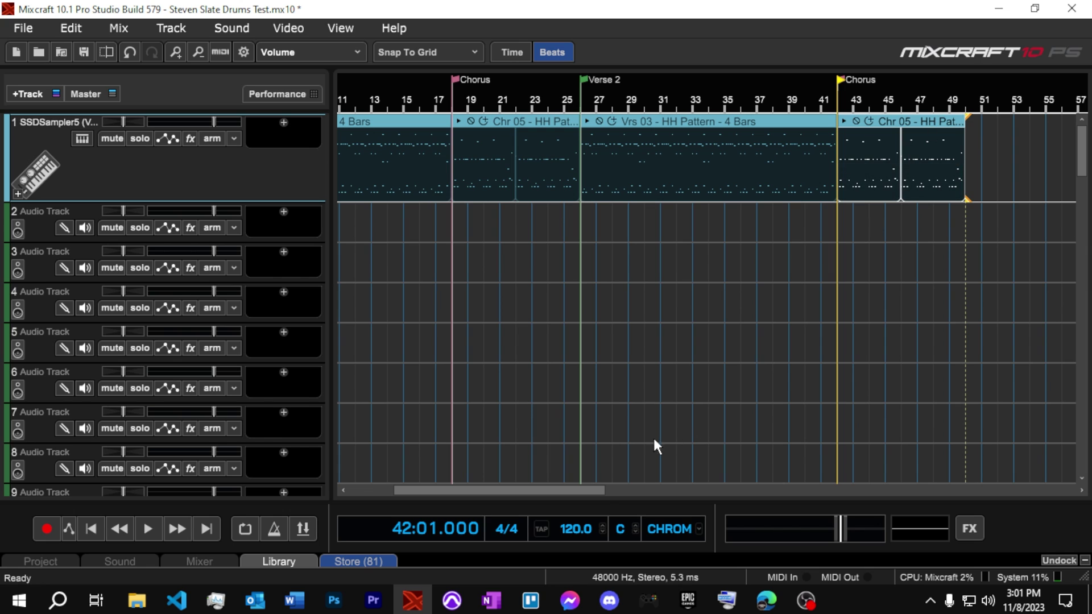
Add an orange marker titled "Bridge" at measure 50, beat 1, where the second chorus clip ends.
scroll(776, 394, down, 2)
scroll(778, 405, down, 1)
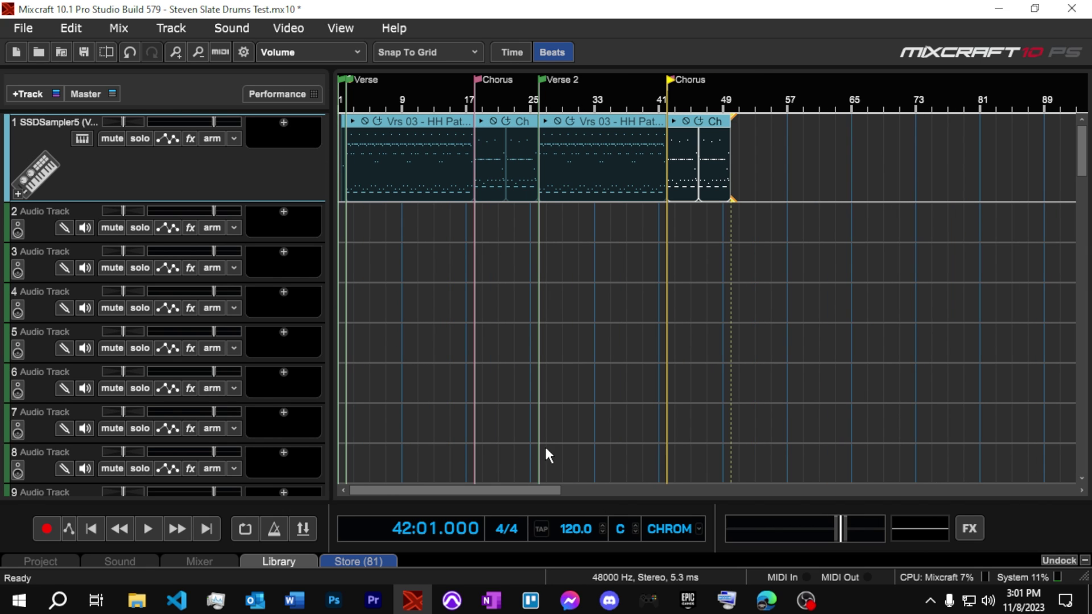
scroll(517, 490, down, 3)
drag(531, 493, 533, 492)
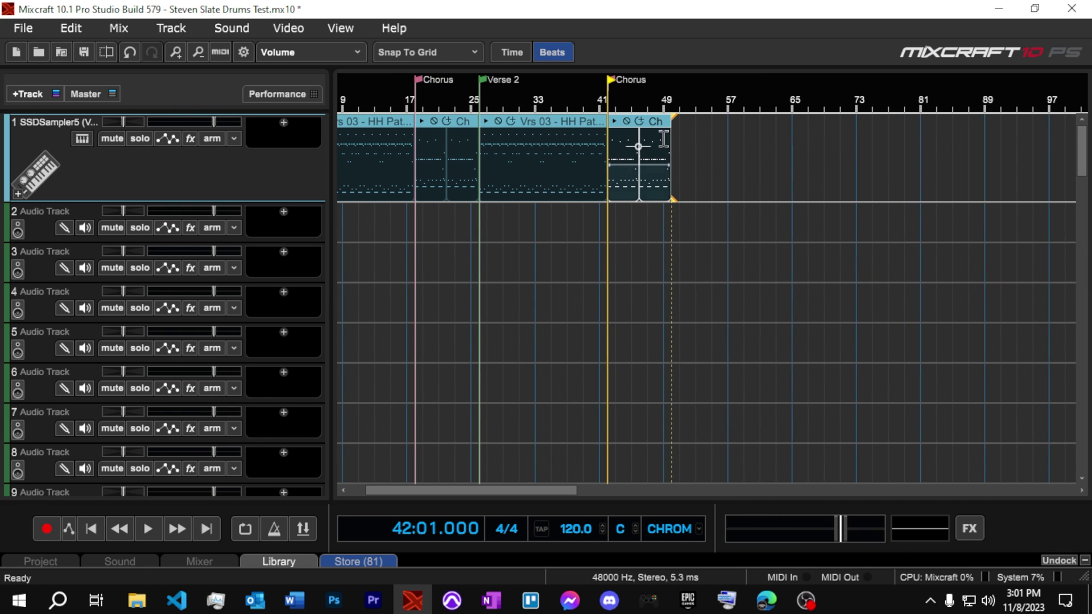
click(676, 101)
scroll(693, 342, up, 4)
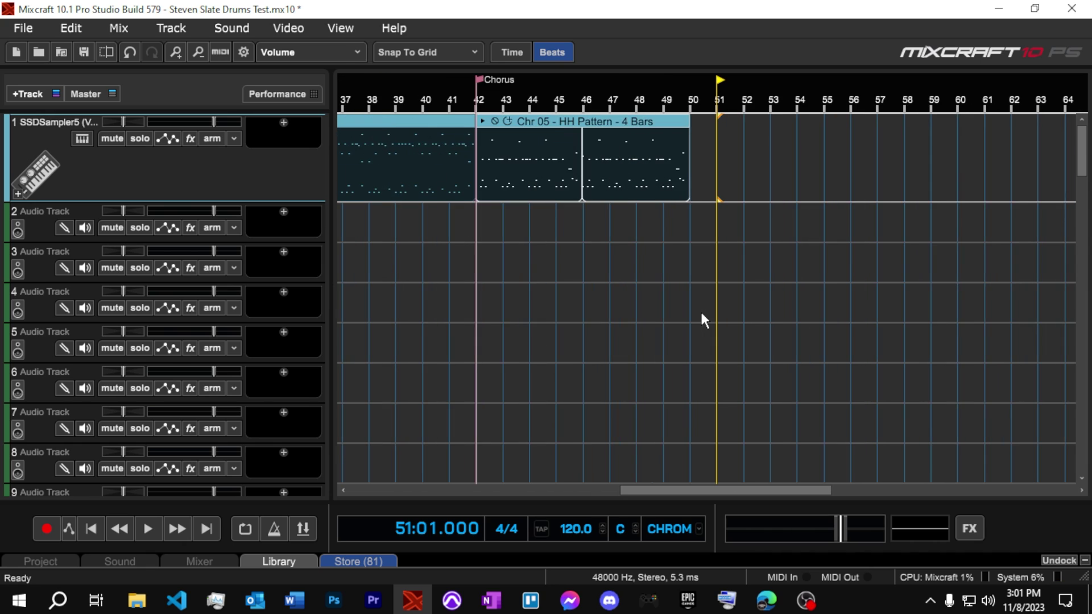
click(686, 104)
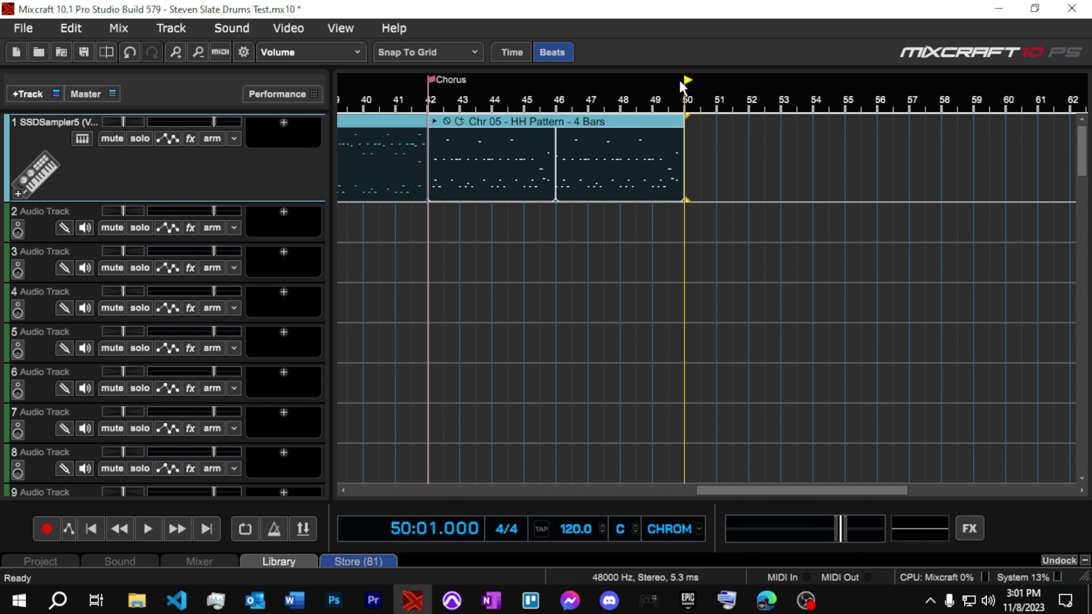
double_click(685, 103)
text(Bridge)
key(Return)
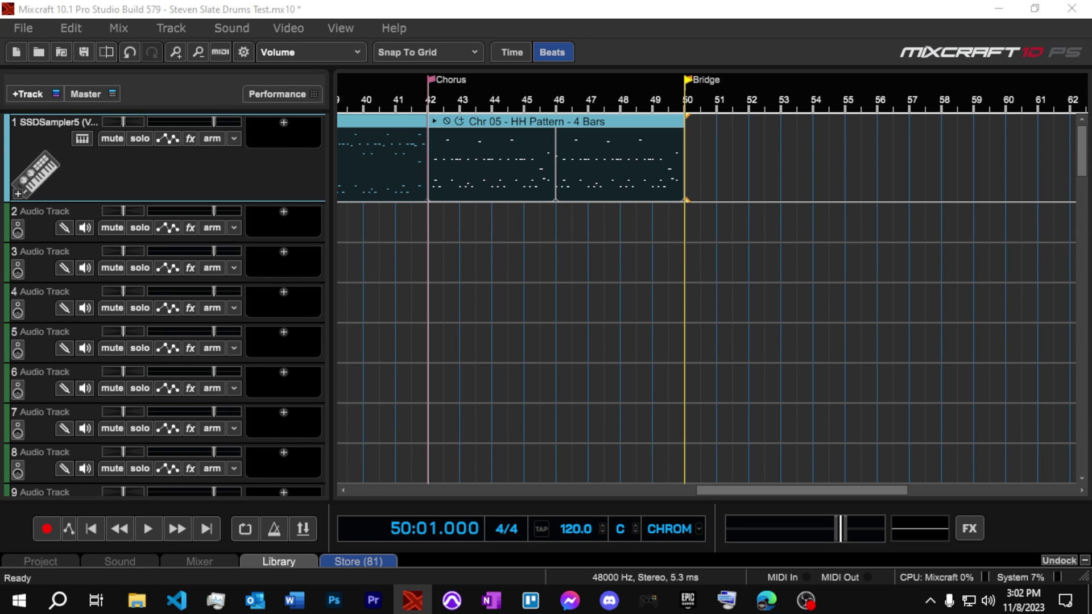
Audition the bridge grooves Brg 03 - Toms and Brg 04 - Toms, turning Autoplay on for the comparison and off at the end.
drag(1091, 35, 697, 26)
scroll(841, 427, down, 5)
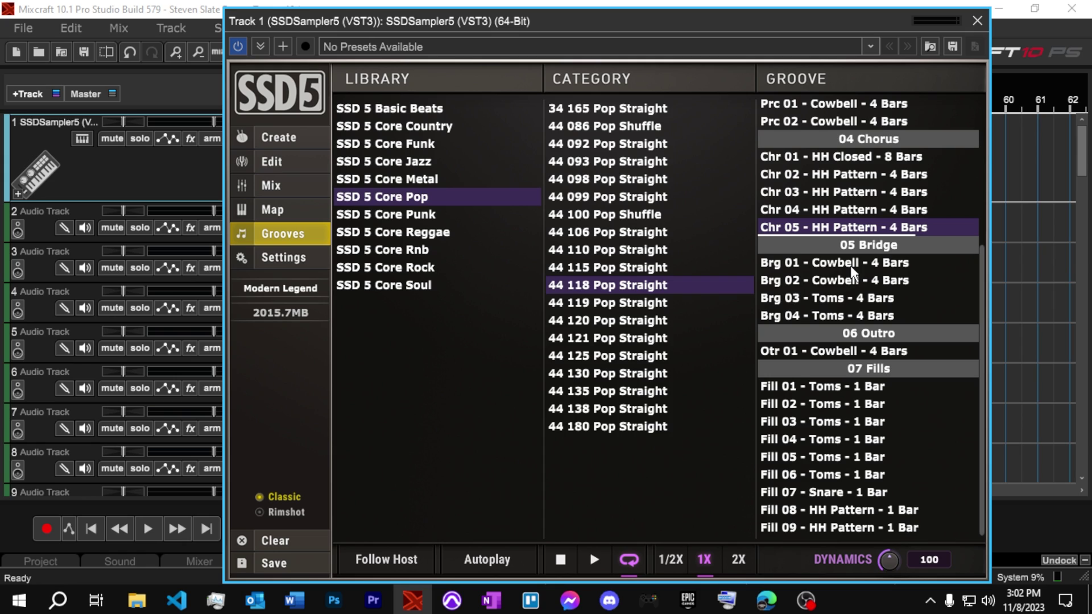
click(856, 301)
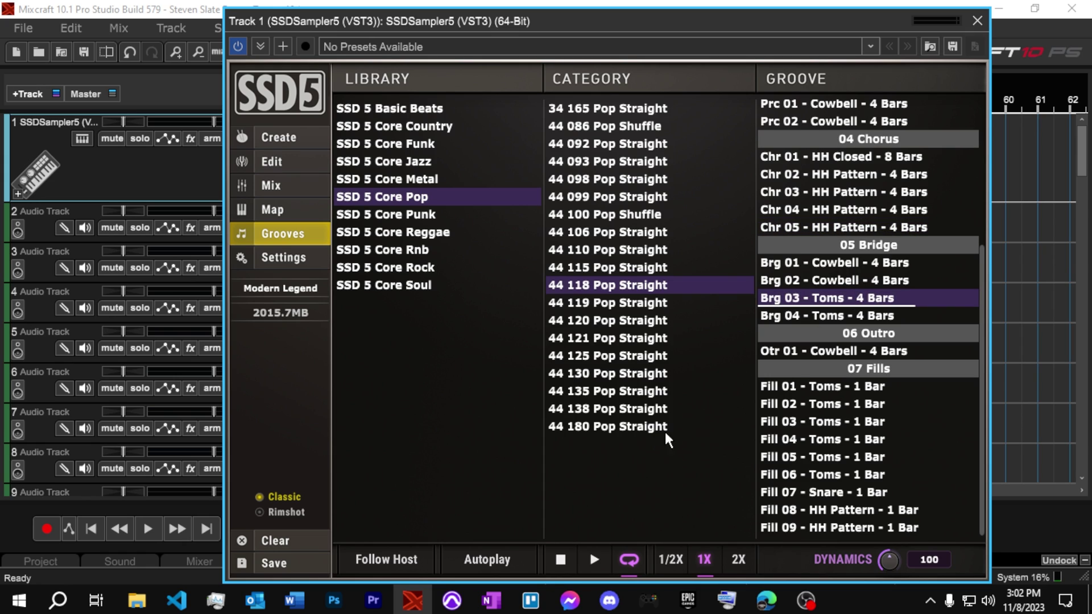
click(594, 560)
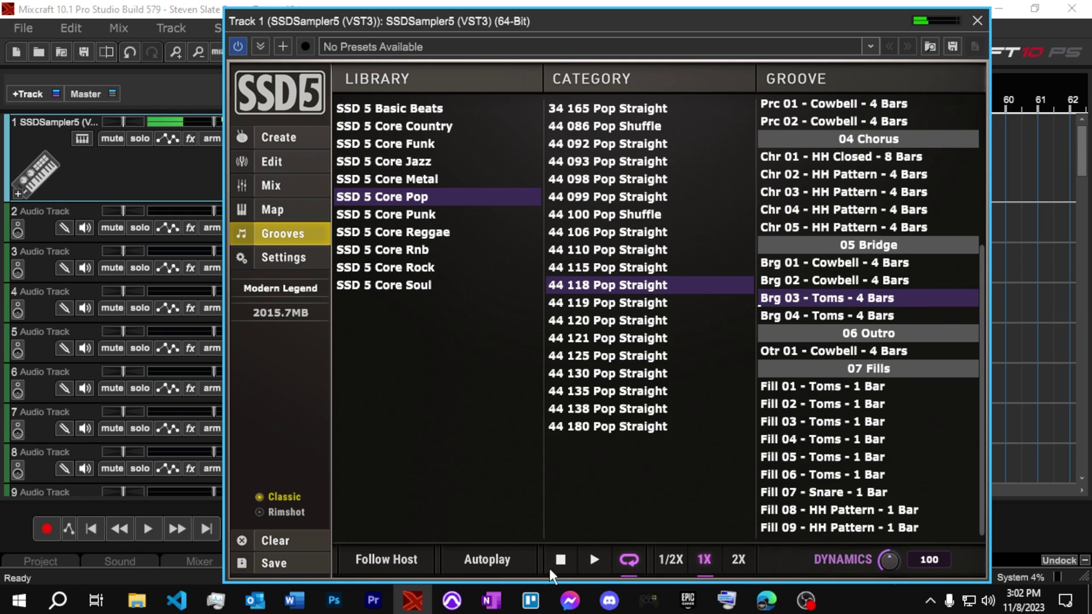
click(492, 563)
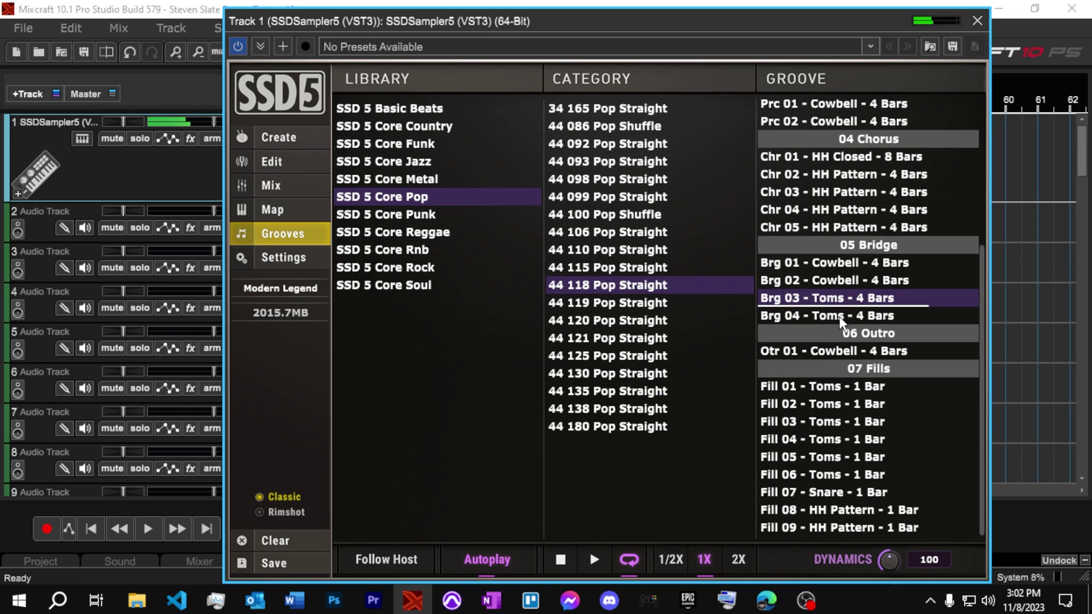
click(841, 316)
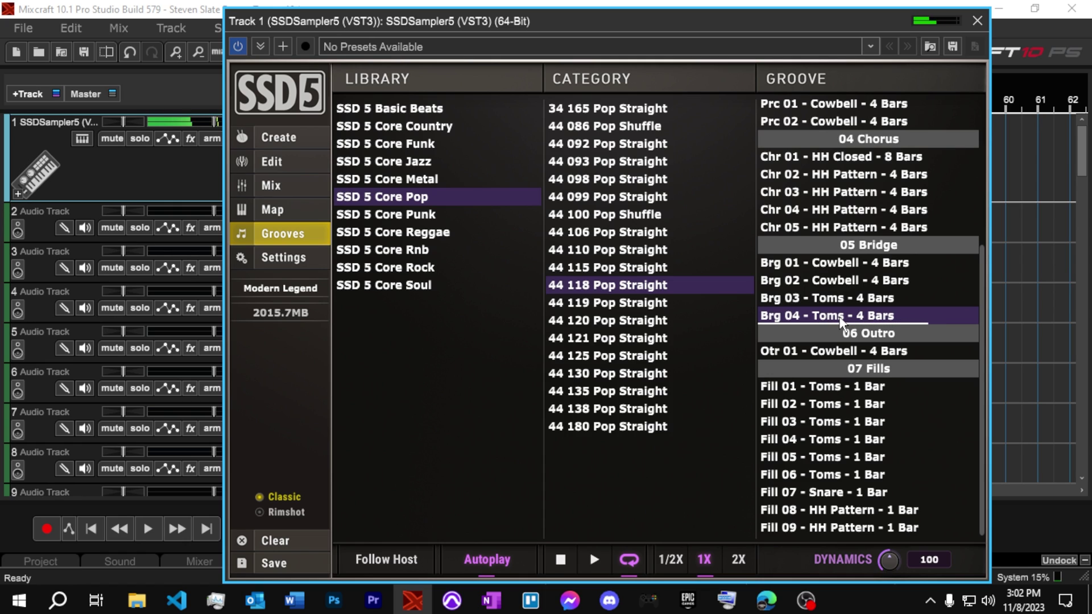
click(560, 560)
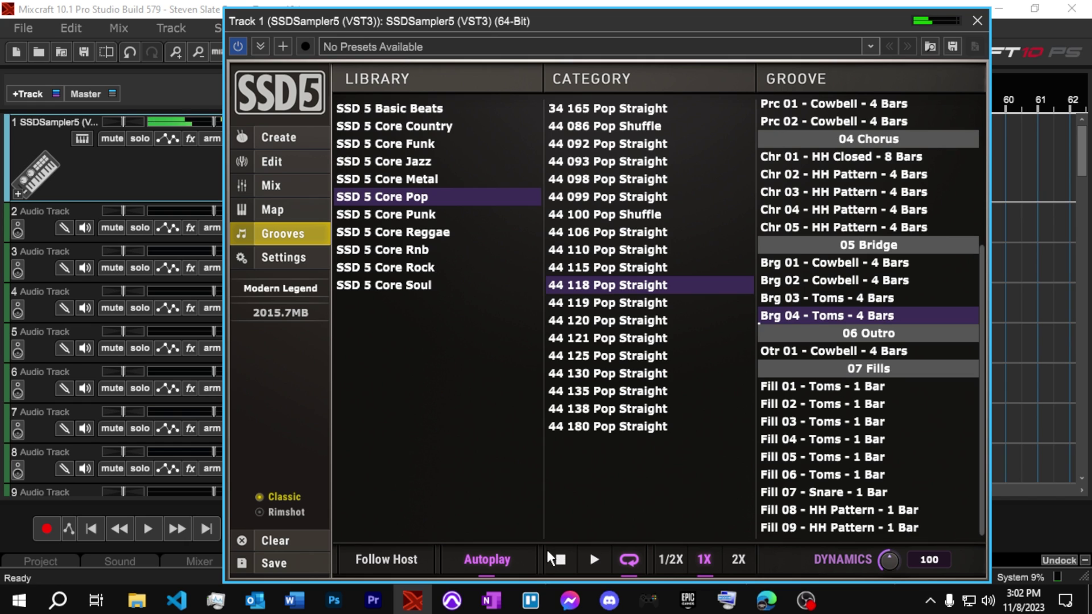
click(487, 560)
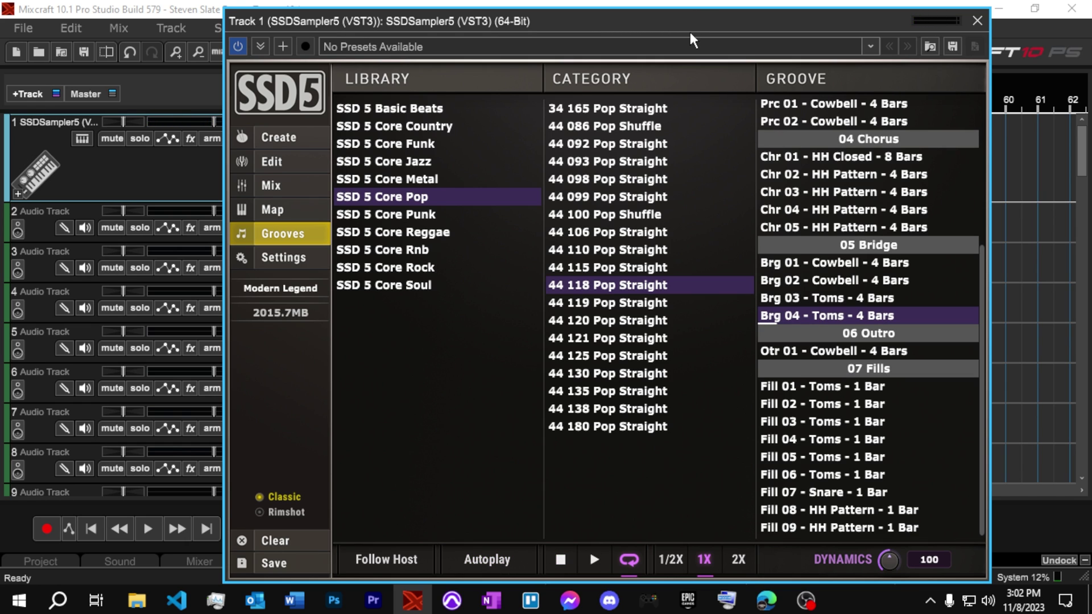
Place the Brg 03 - Toms groove on track 1 at the Bridge marker and the Brg 04 - Toms groove directly after it at measure 54.
drag(695, 22, 1091, 57)
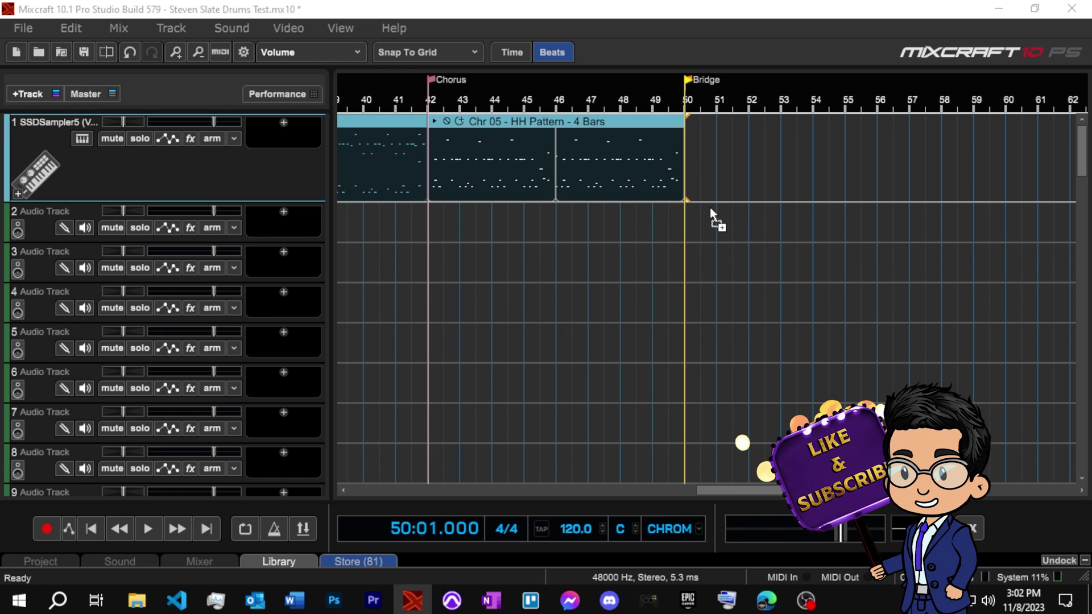
drag(710, 207, 685, 162)
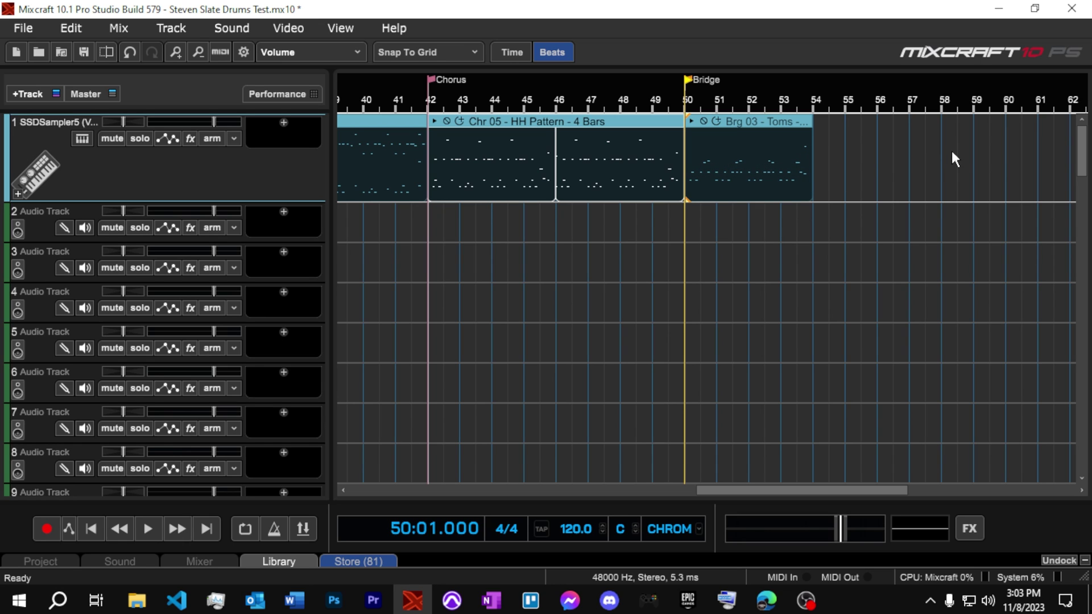
drag(1091, 171, 816, 161)
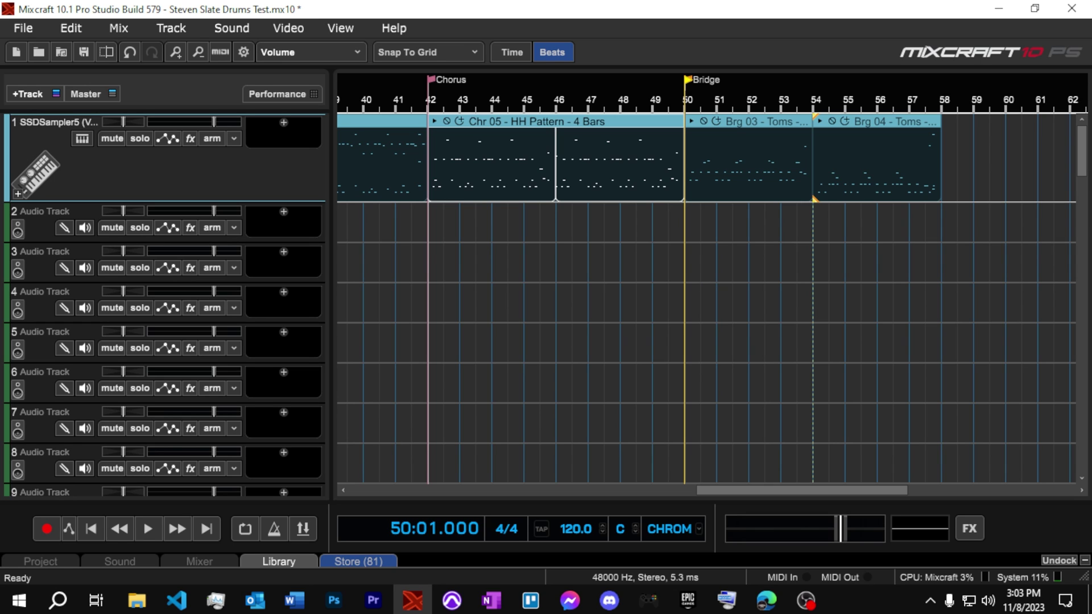
Copy the Chr 05 - HH Pattern chorus clip at measure 42 and paste it on track 1 at measure 58.
right_click(555, 120)
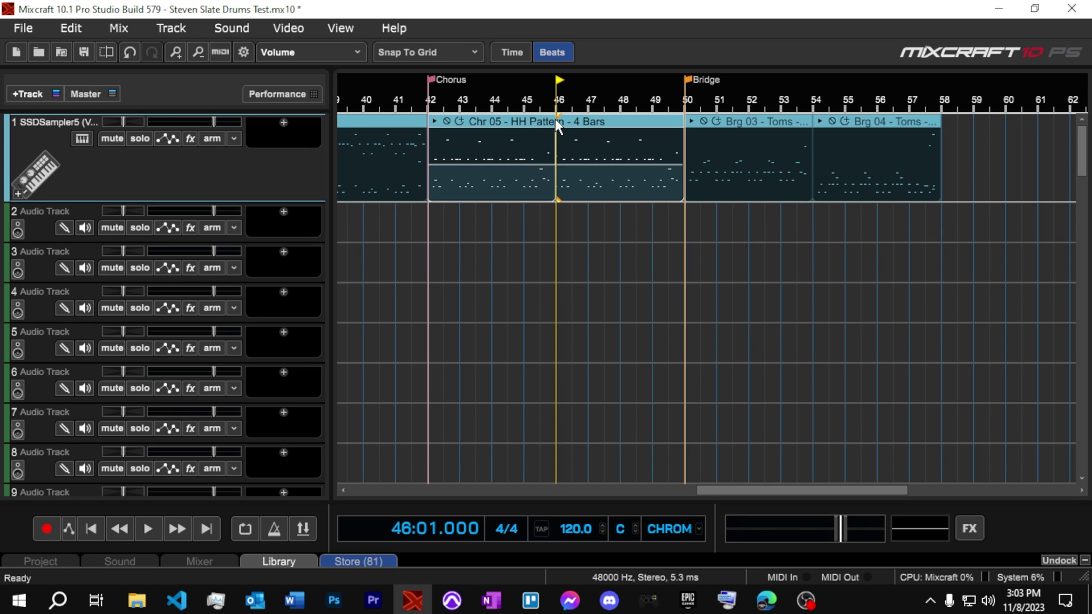
click(372, 199)
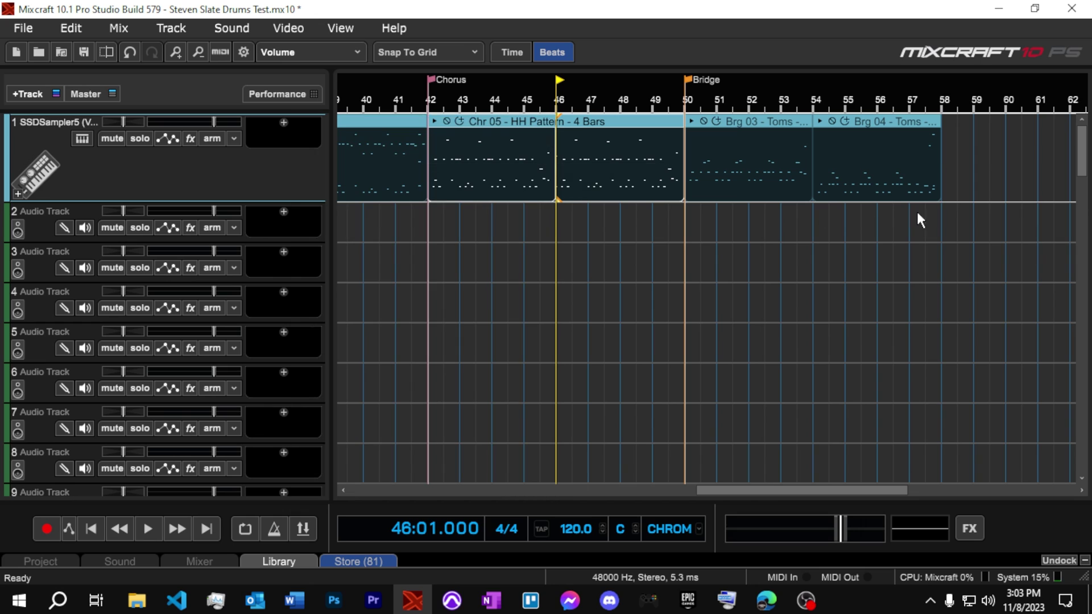
click(945, 147)
key(ctrl+v)
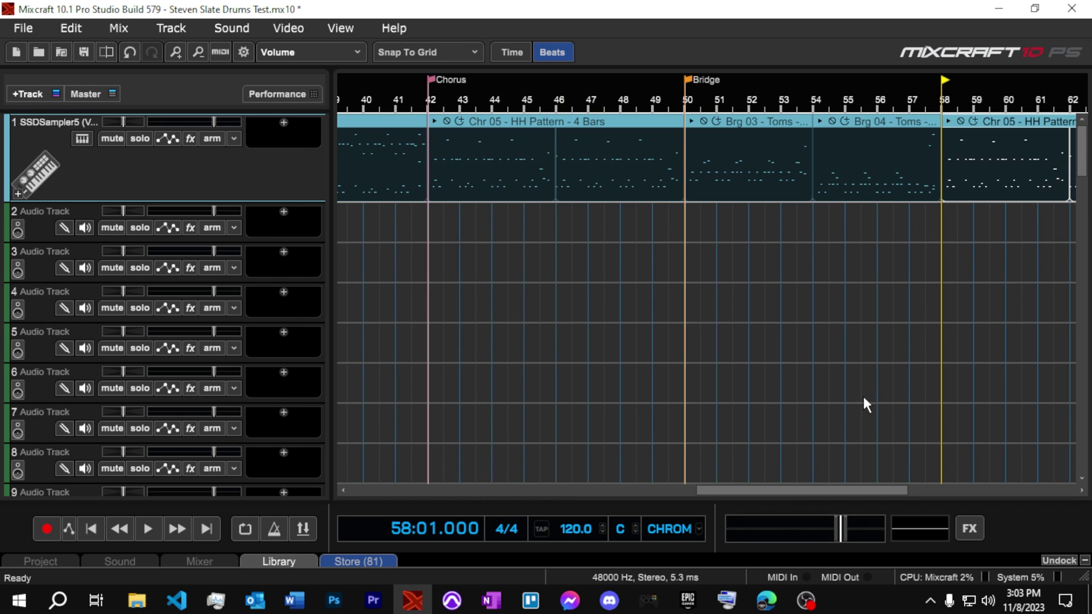
right_click(552, 116)
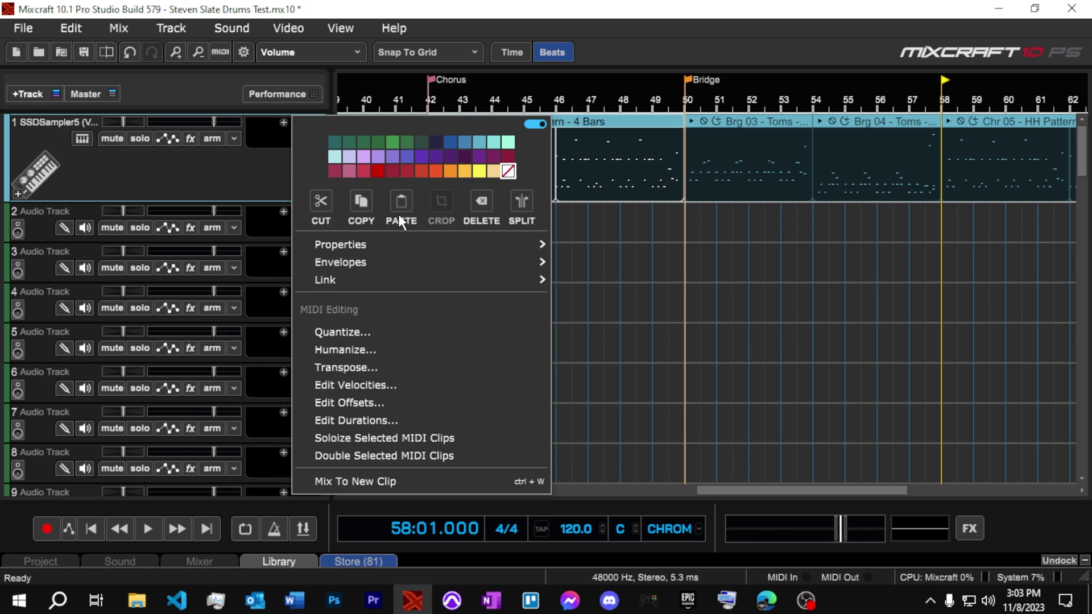
click(878, 302)
scroll(862, 471, down, 2)
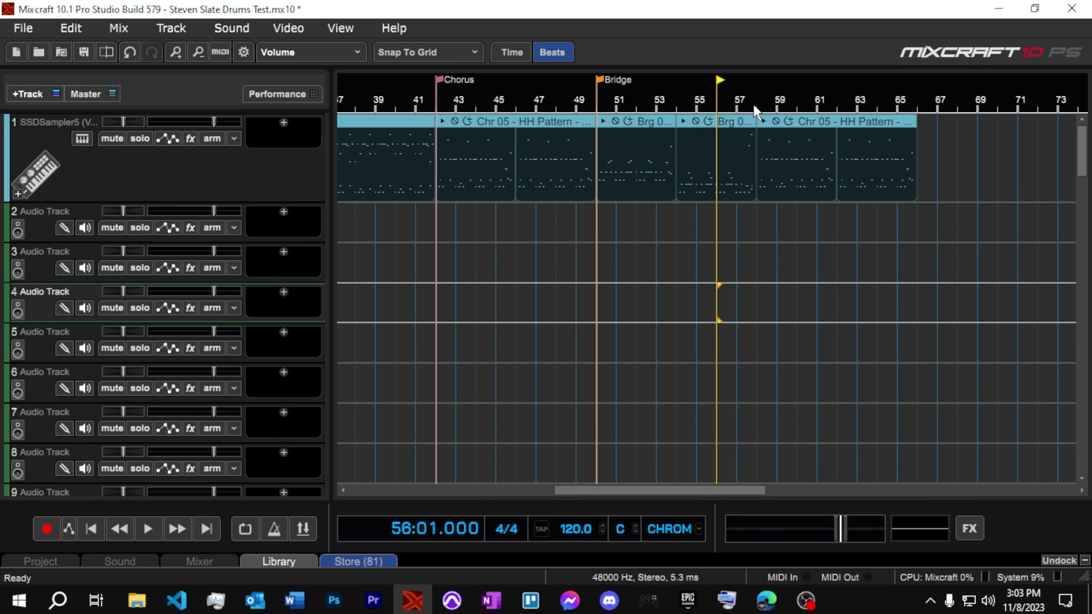
Add a pink marker titled "Chorus" at measure 58, beat 1, where the bridge clips end.
click(775, 256)
scroll(729, 271, up, 1)
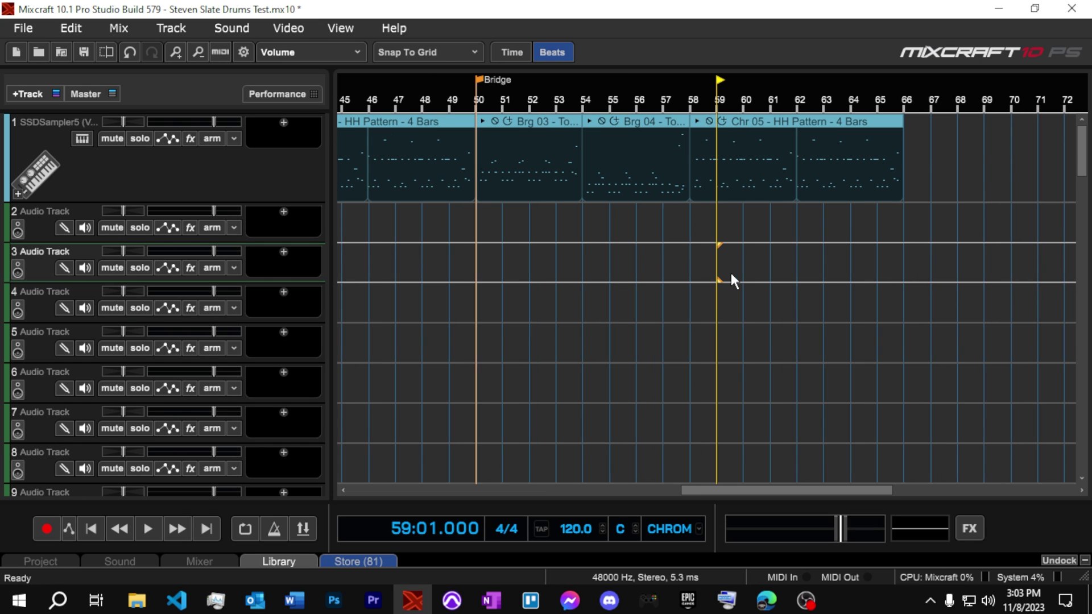
click(690, 109)
right_click(691, 106)
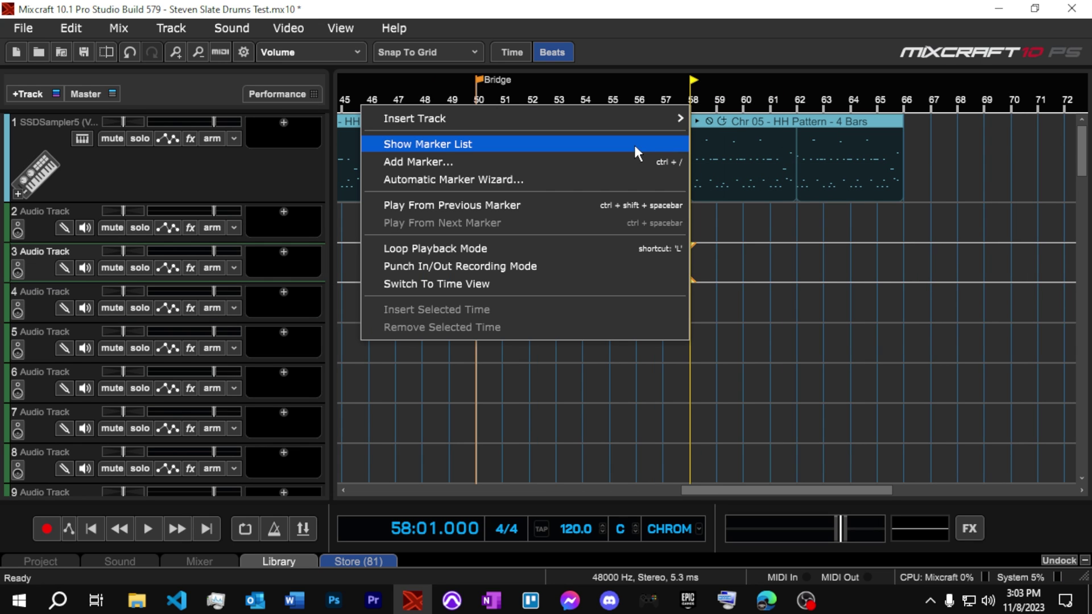
click(625, 161)
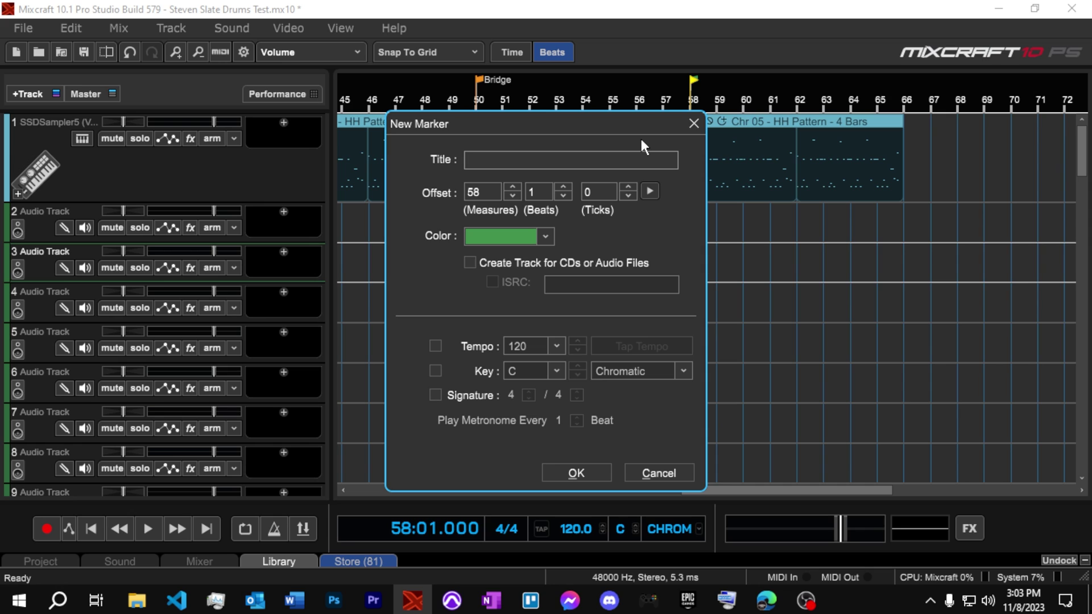
text(Chorus)
click(485, 233)
click(491, 291)
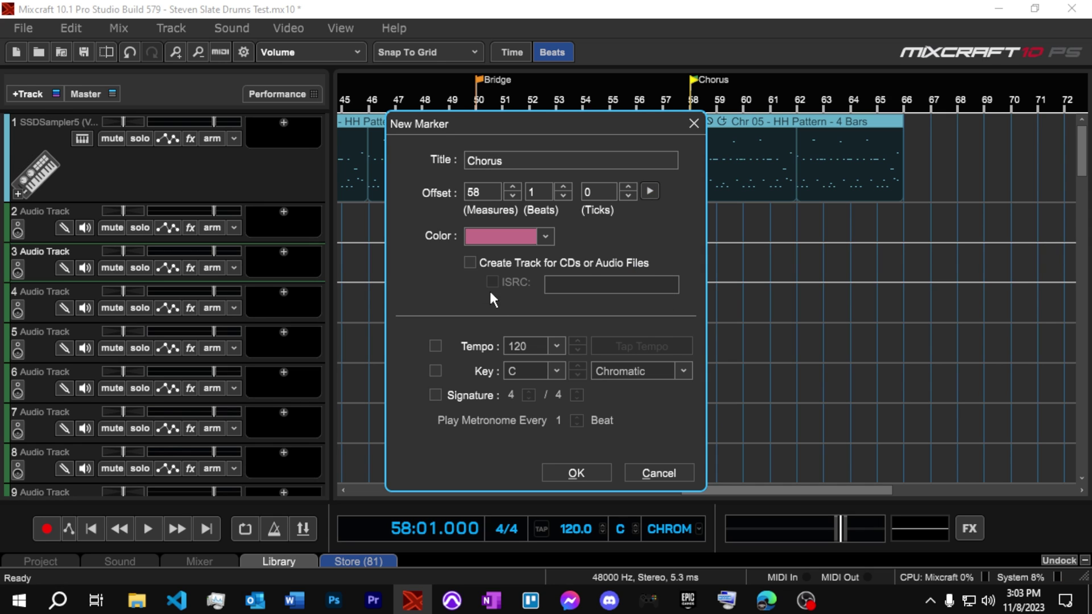
click(576, 473)
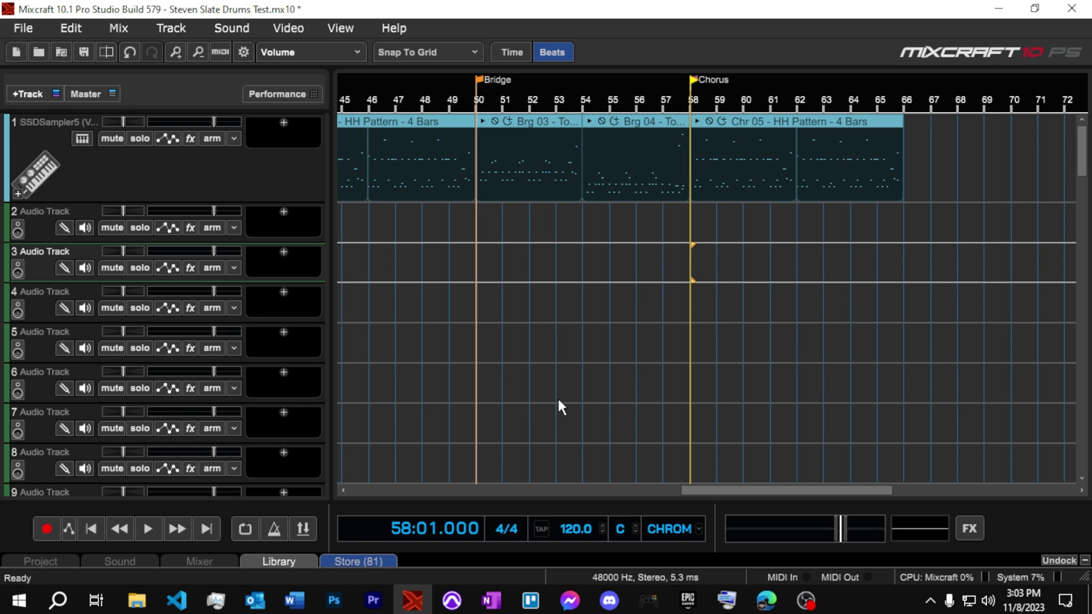
Audition the Fill 06 - Toms - 1 Bar groove in the drum sampler and place it on track 1 at measure 66.
click(906, 101)
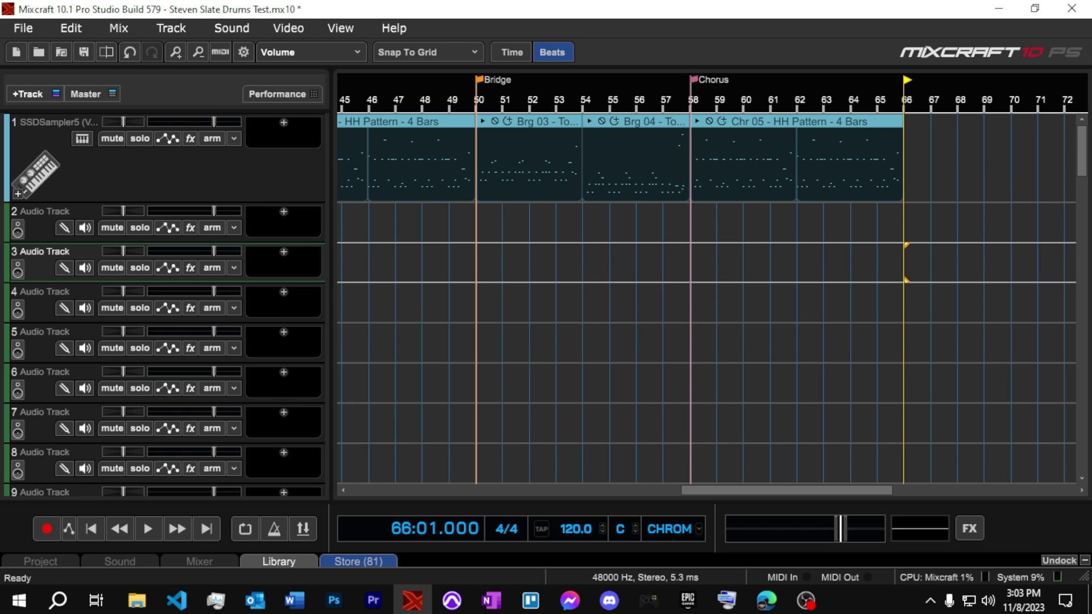
click(36, 173)
drag(658, 30, 540, 19)
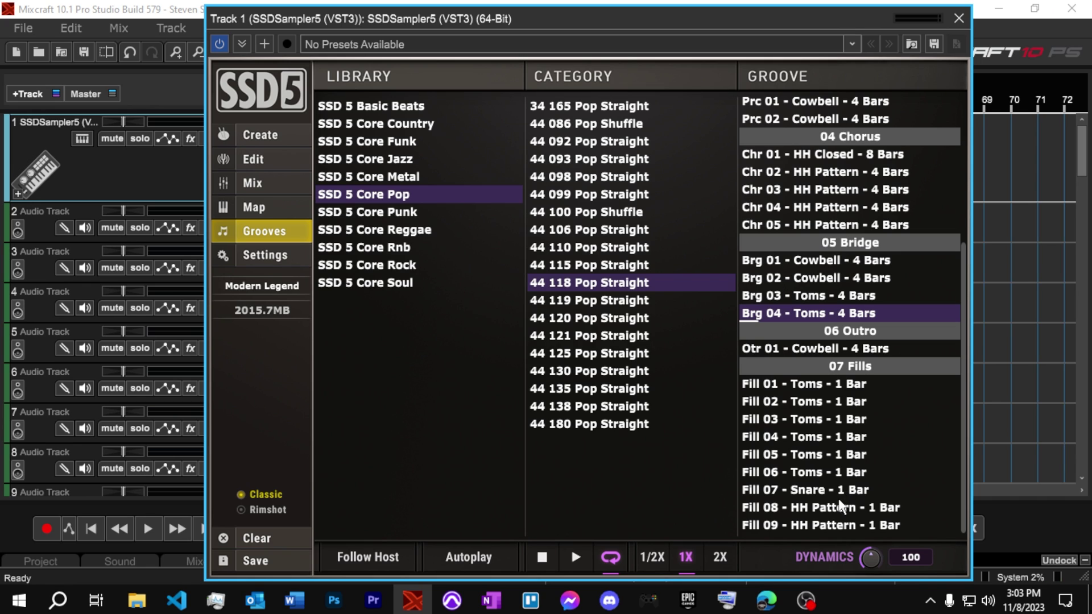
click(798, 478)
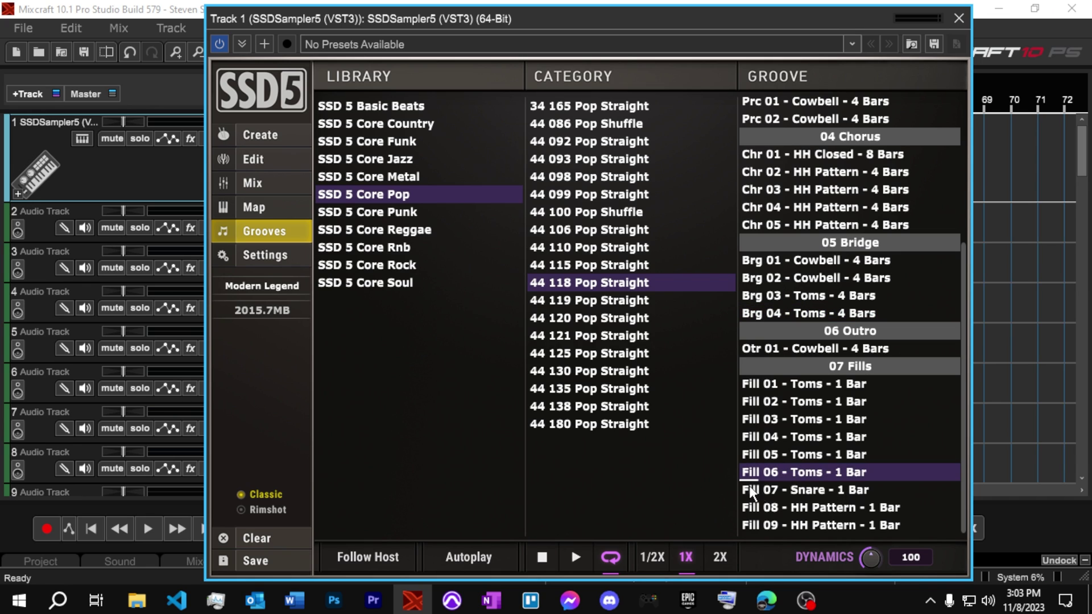
click(583, 556)
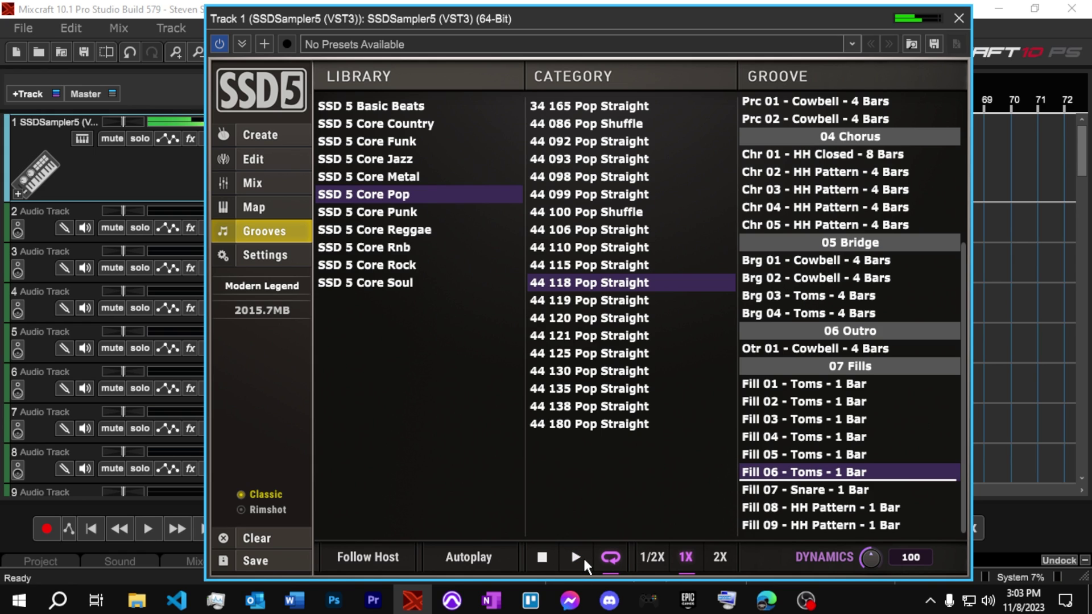
click(541, 560)
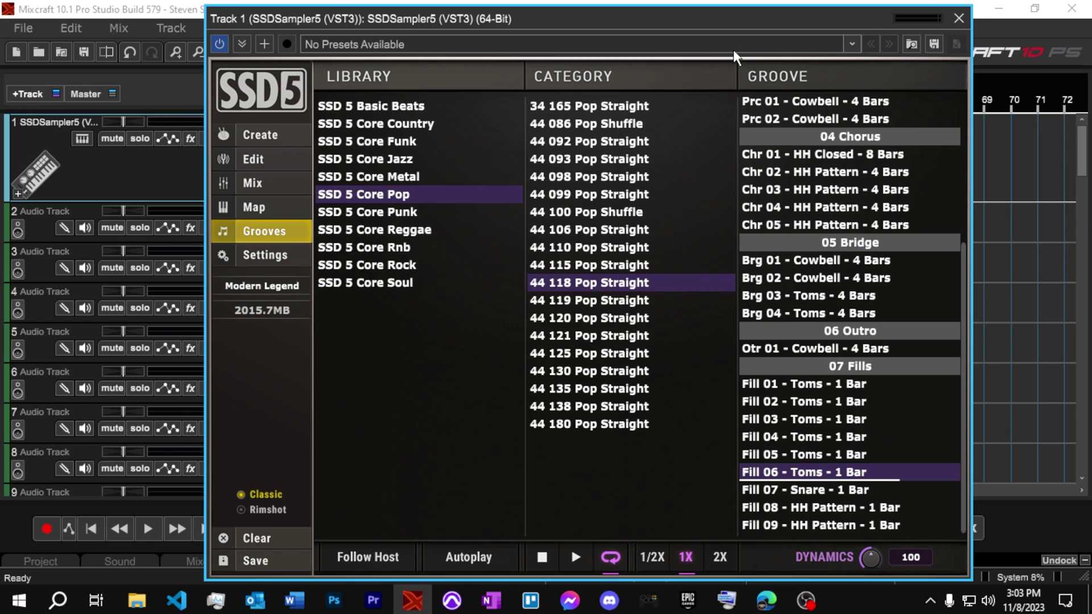
drag(738, 19, 1091, 20)
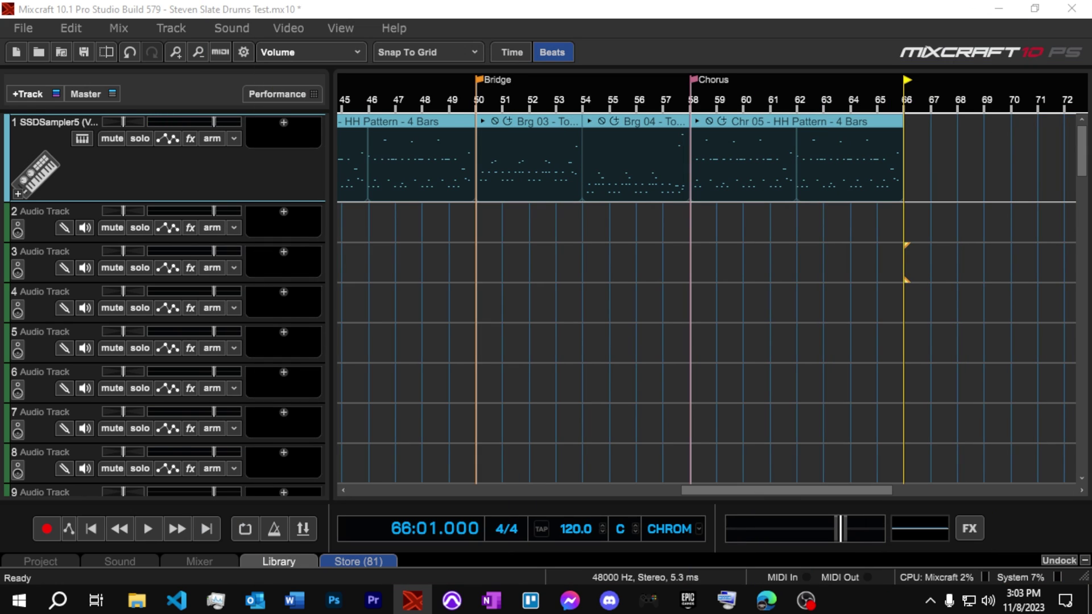
drag(1091, 199, 909, 153)
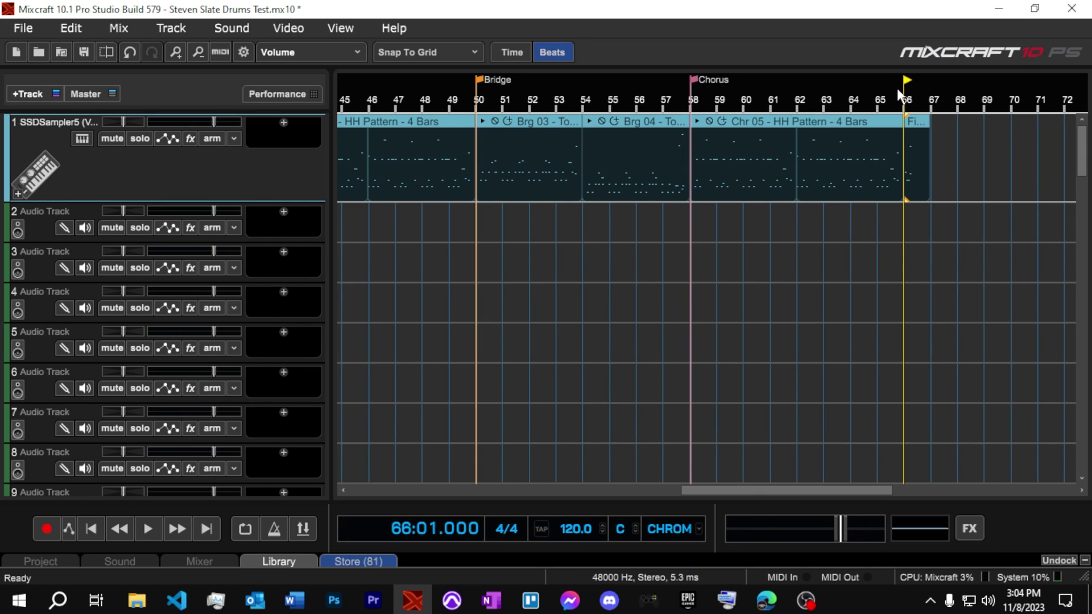
Add a purple marker titled "Outro" at measure 66 and a dark blue marker titled "End" at measure 67, beat 1.
right_click(901, 97)
right_click(931, 103)
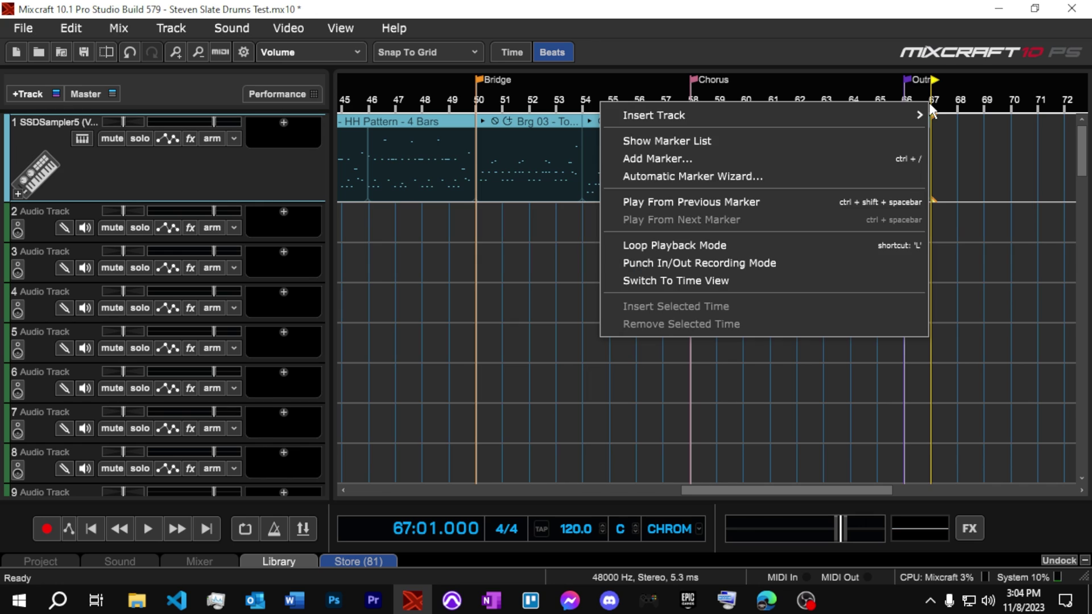
click(866, 157)
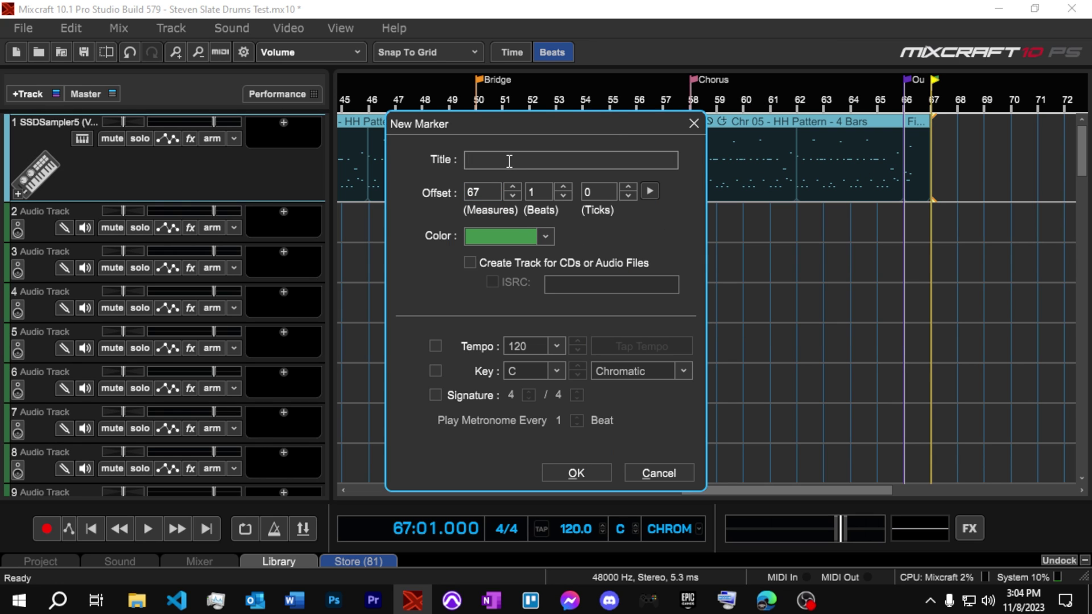
text(End)
click(528, 235)
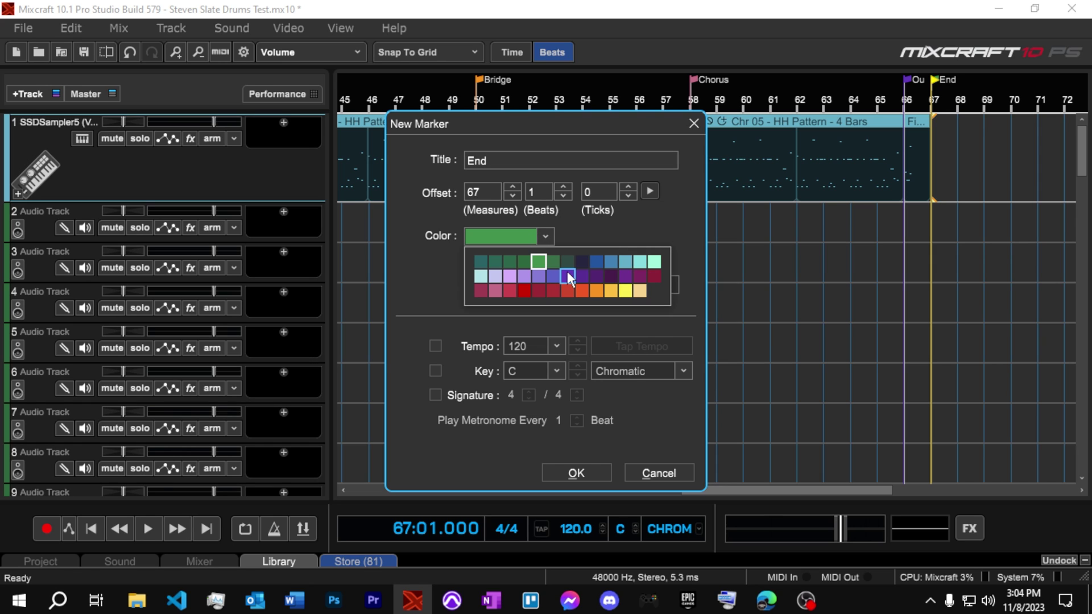
click(585, 259)
click(575, 473)
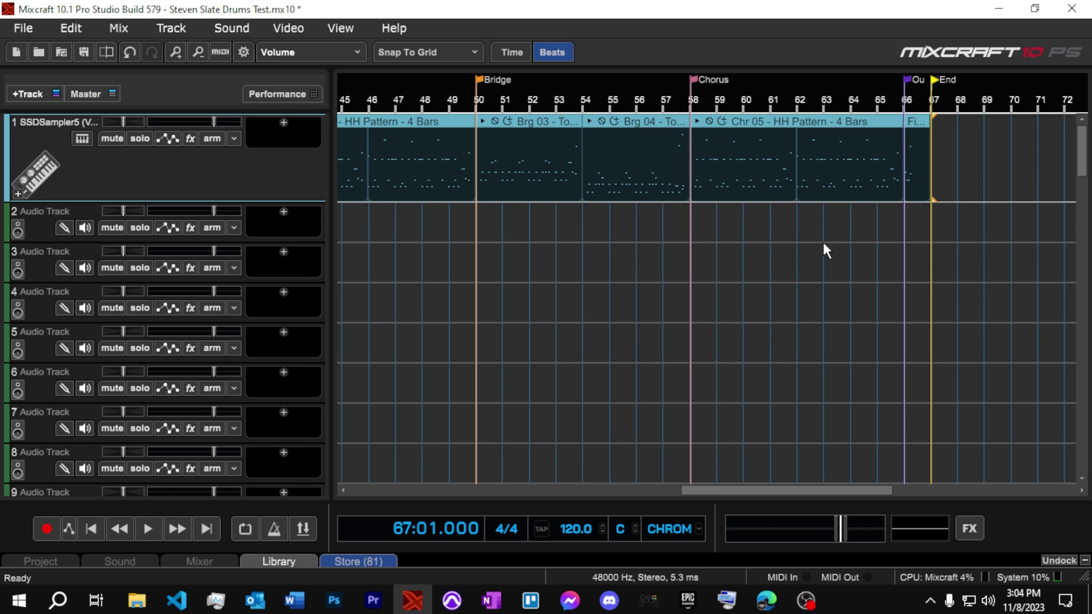
Turn on loop playback and show the whole arrangement from measure 1 to the End marker.
scroll(563, 398, down, 1)
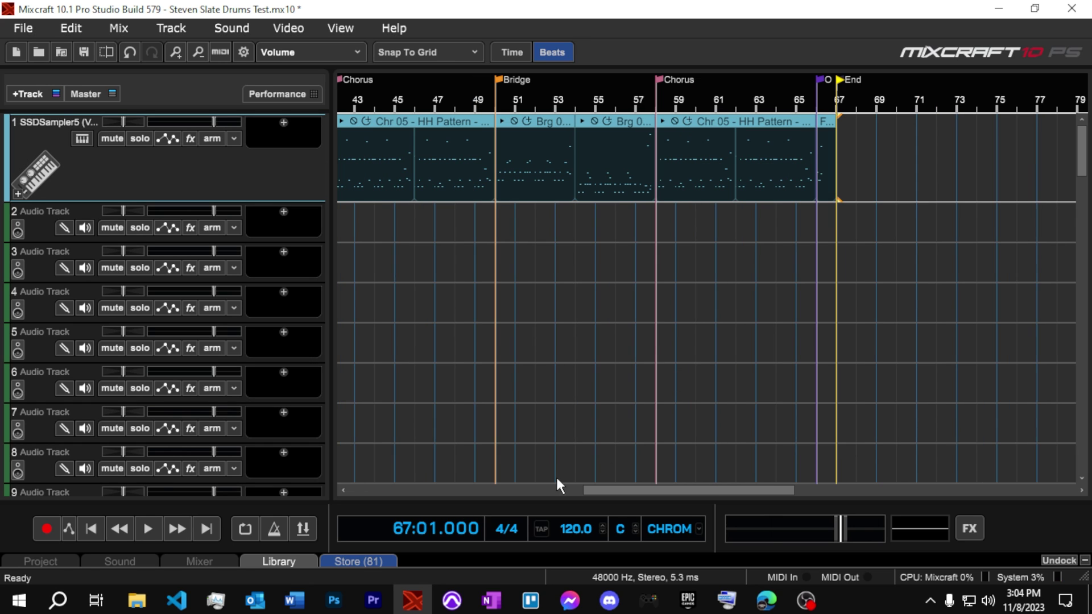
click(254, 529)
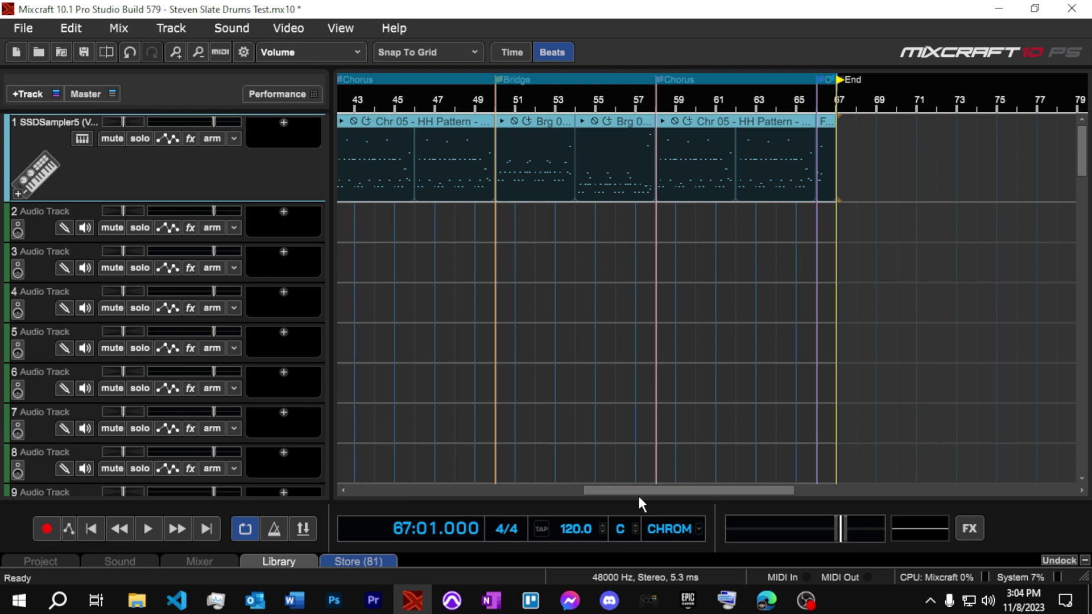
drag(637, 492, 397, 457)
scroll(521, 367, down, 3)
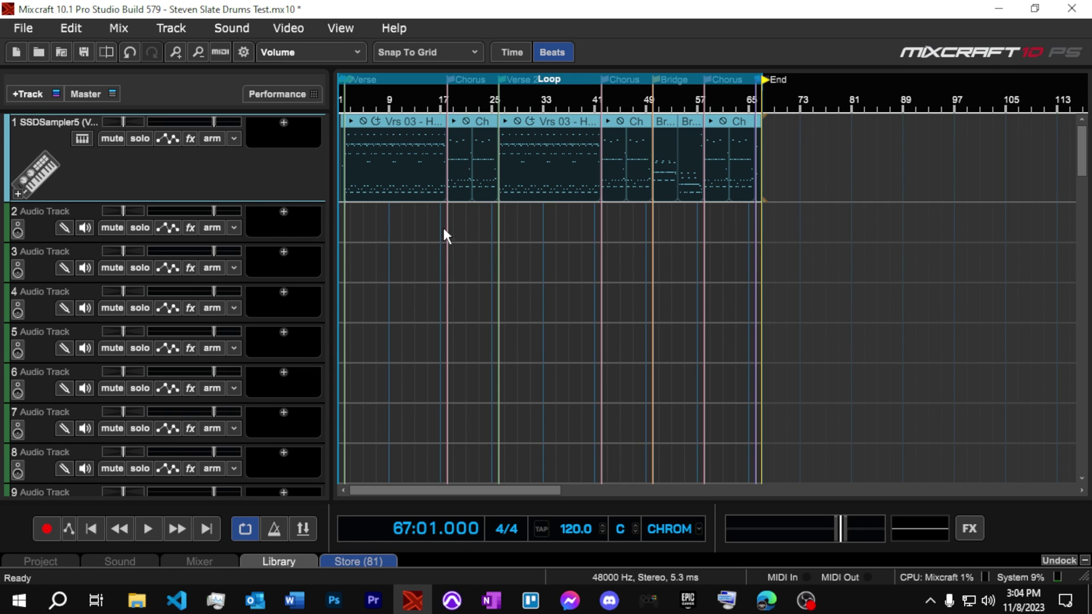
Arm audio track 2 for recording, using the Right (2) channel of the In 1/In 2 input.
click(234, 228)
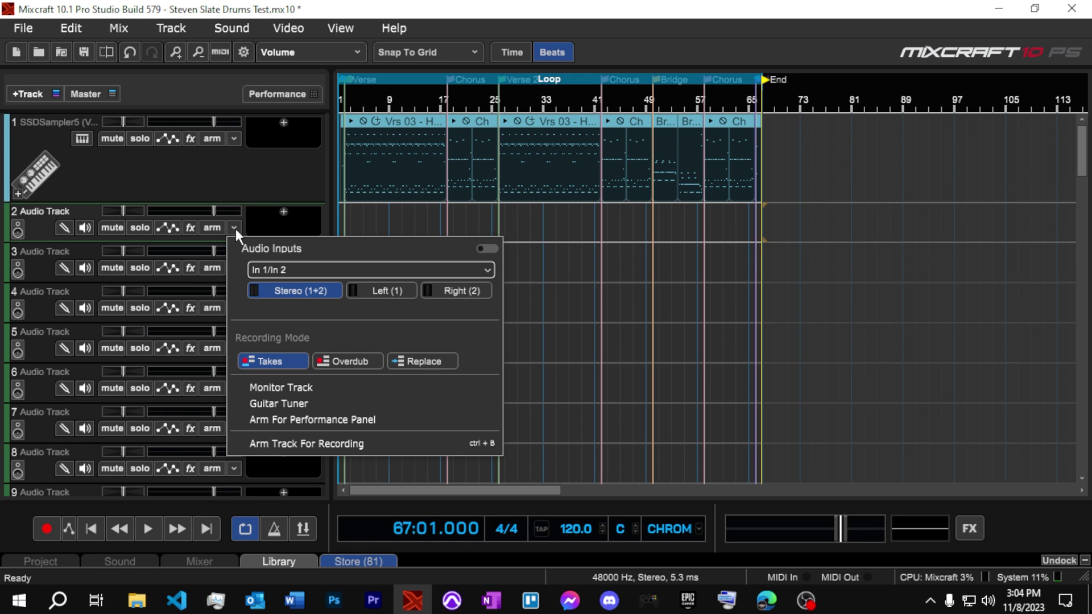
click(41, 238)
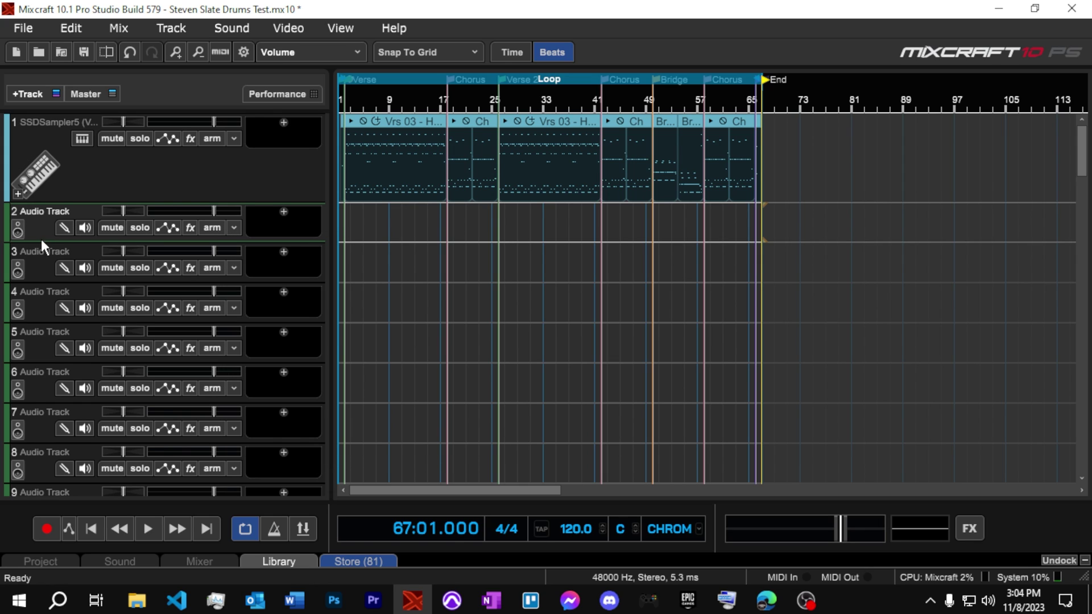
click(231, 227)
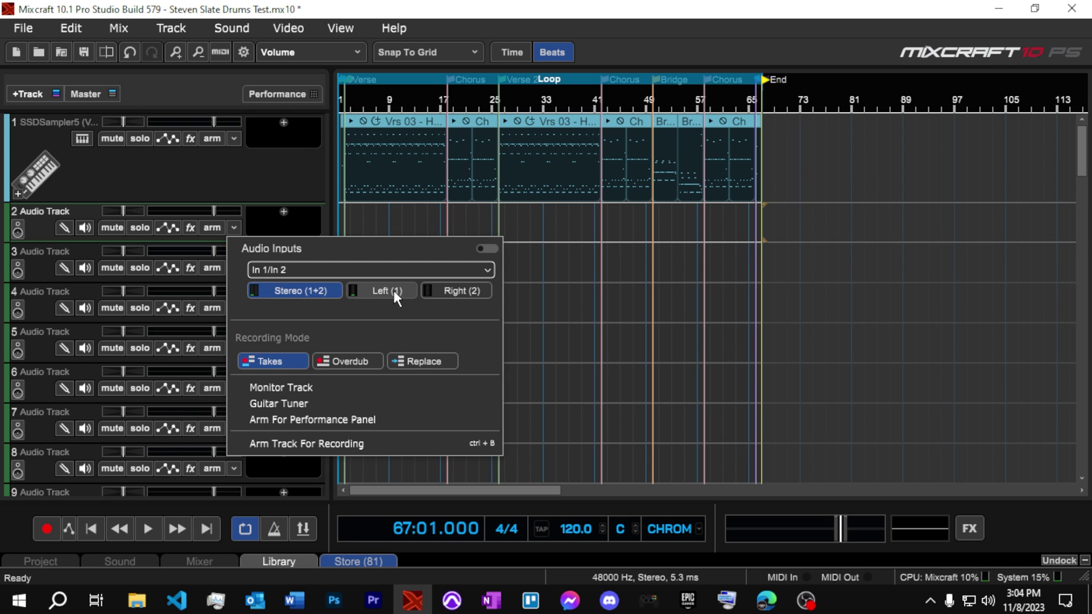
click(446, 292)
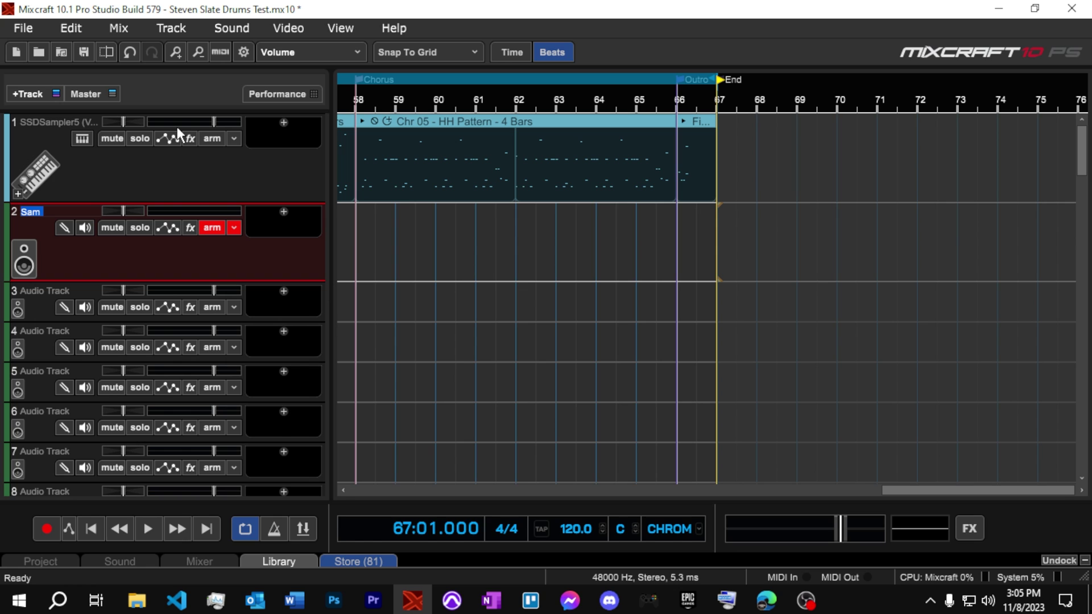
Rename track 2 with the guitarist's first name followed by GTR, and rename the SSDSampler5 track as Drums.
key(End)
text(GTR)
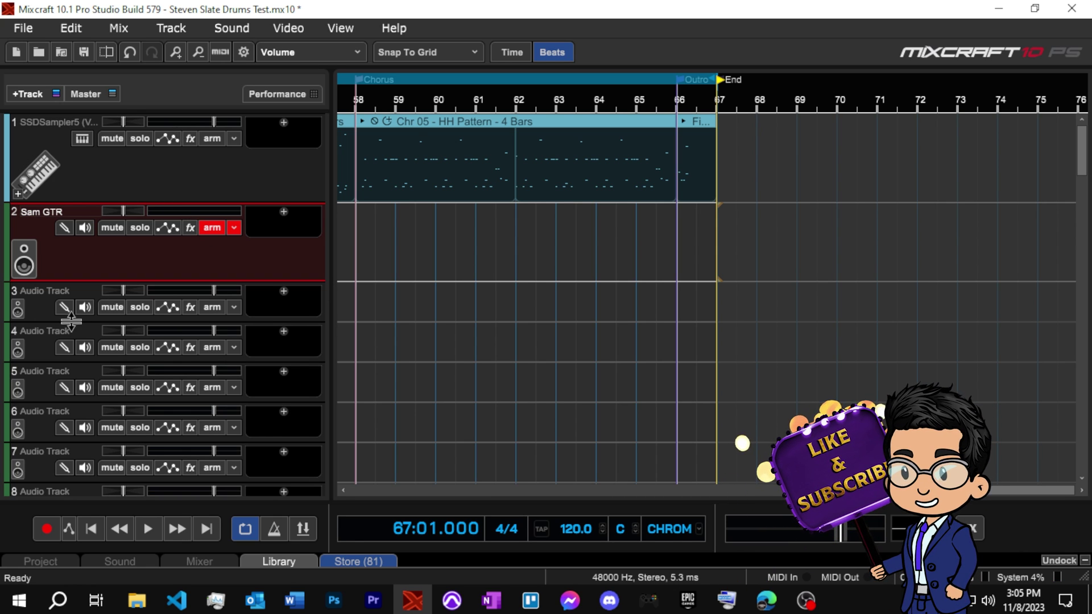
click(92, 254)
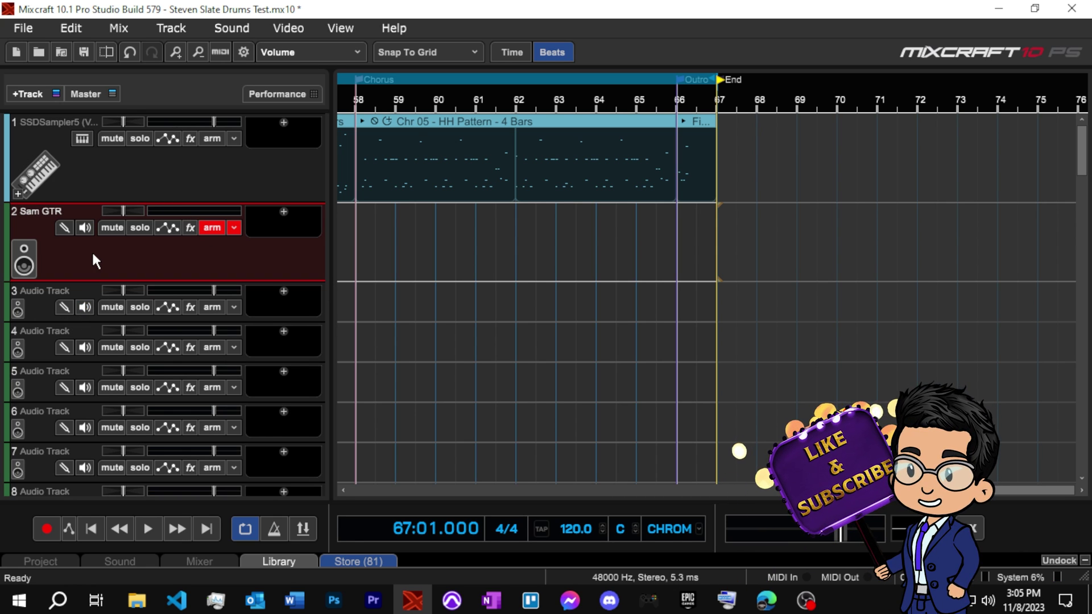
double_click(56, 122)
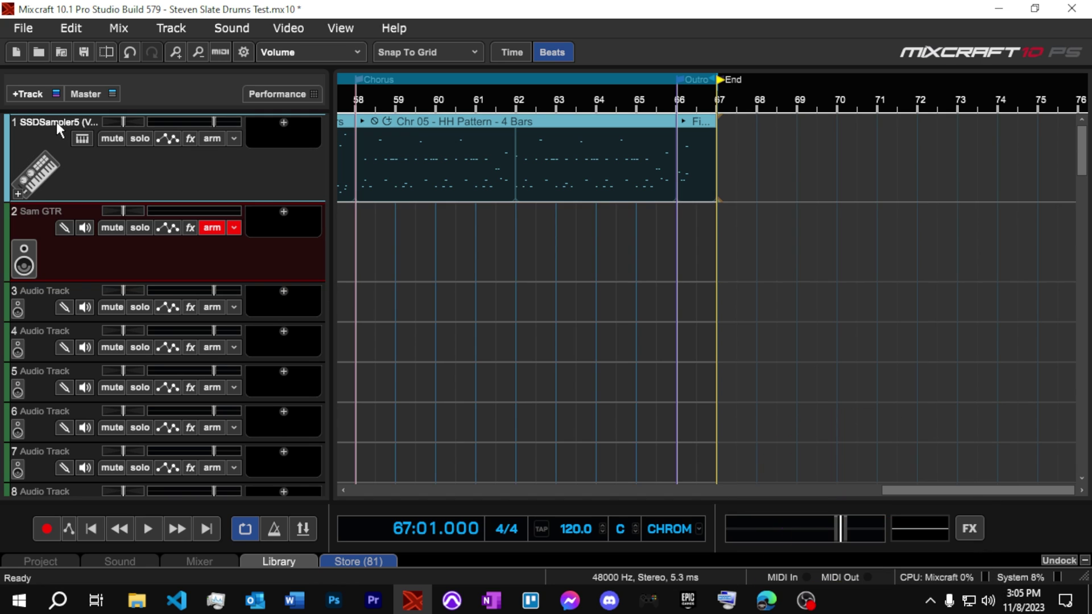
key(ctrl+shift+d)
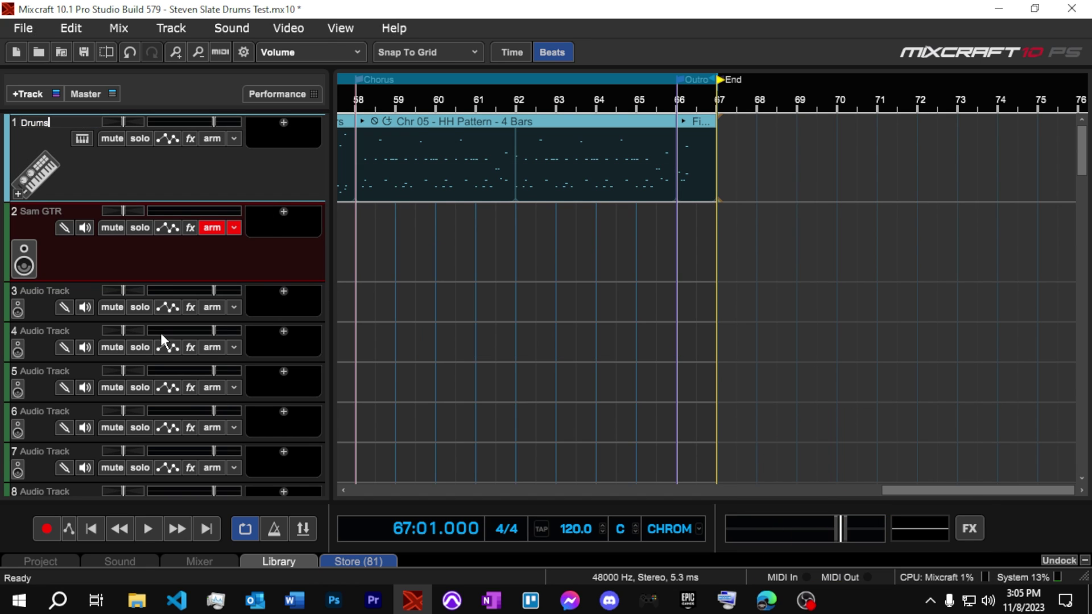
click(124, 173)
Review the first verse's span by moving the playhead to the Verse marker at measure 2 and the Chorus marker at measure 18.
scroll(531, 366, up, 2)
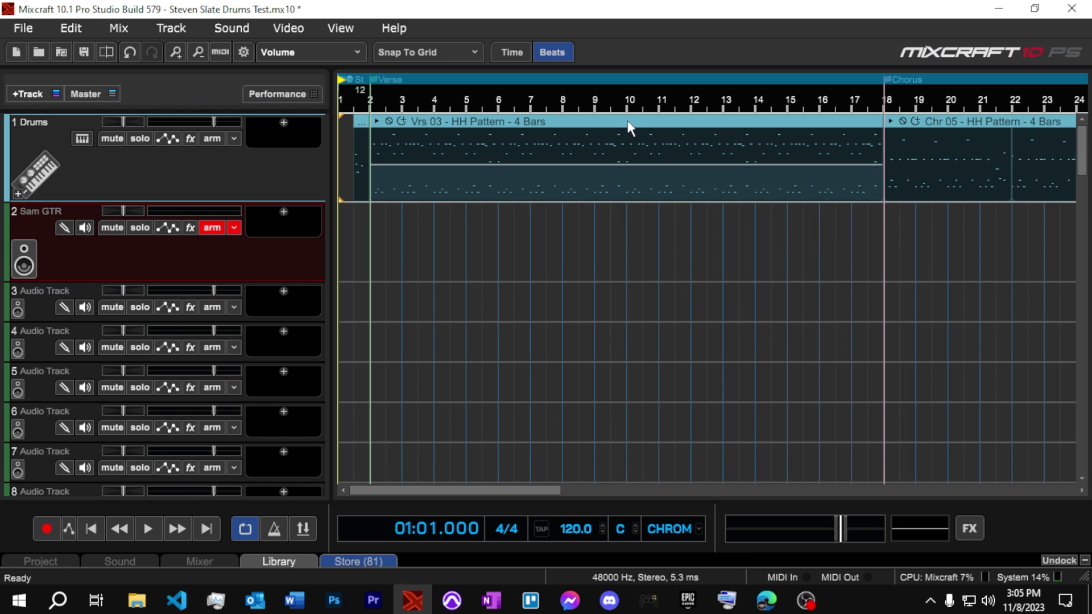
click(374, 114)
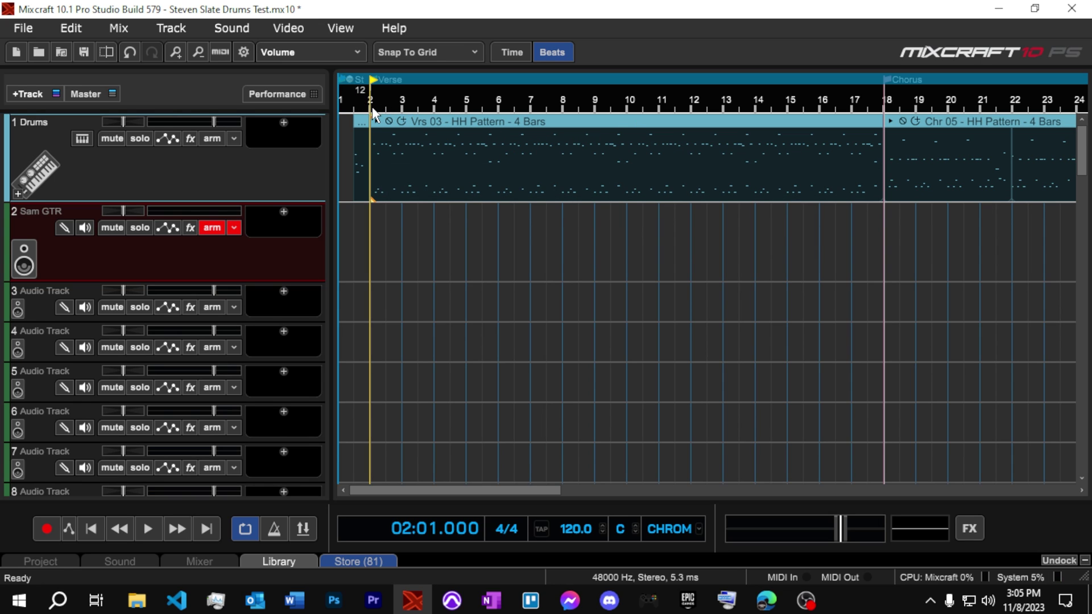
click(883, 107)
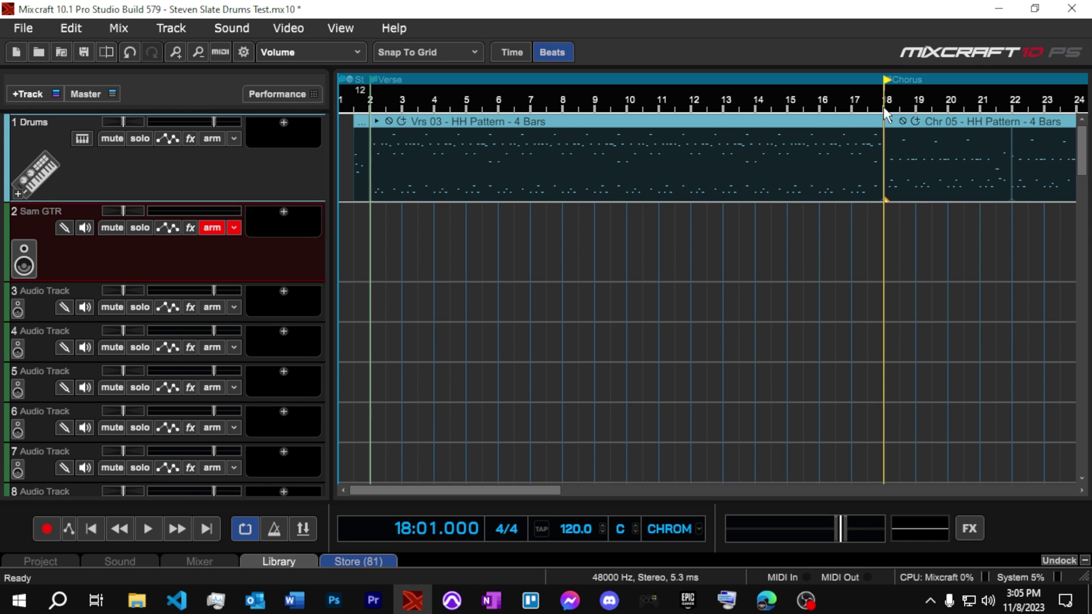
Check possible drum fill positions in the first verse by moving the playhead between measures 9 and 10 and beat 3 of measure 5.
click(595, 112)
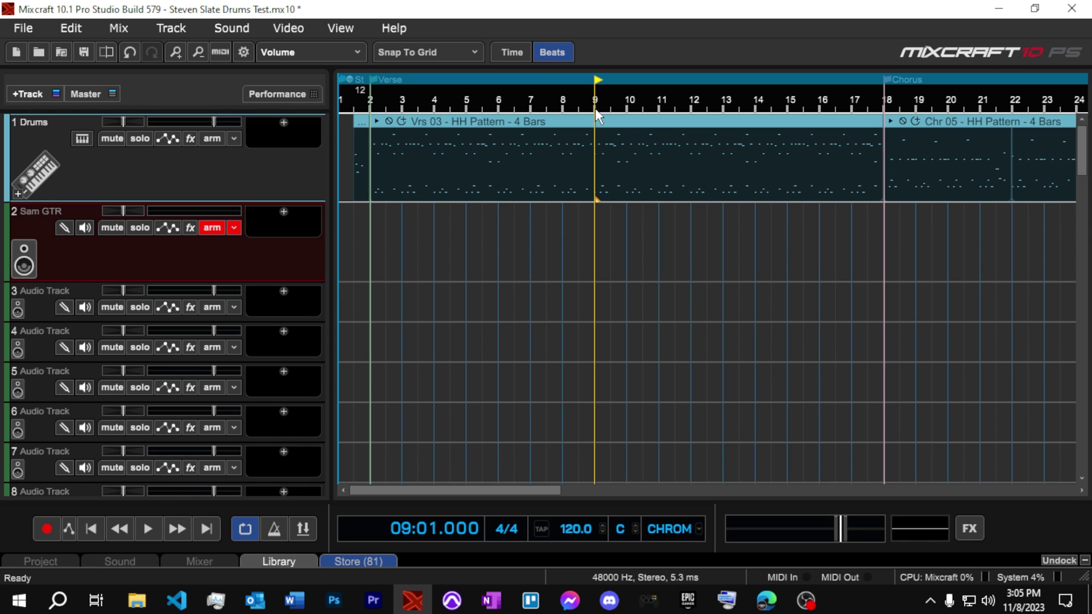
click(636, 105)
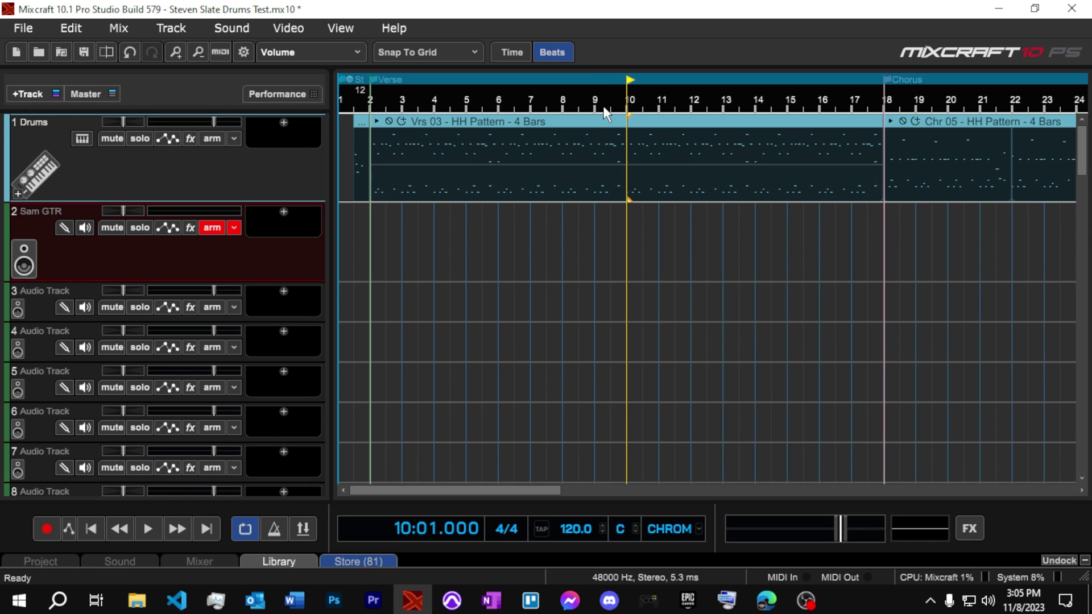
click(482, 223)
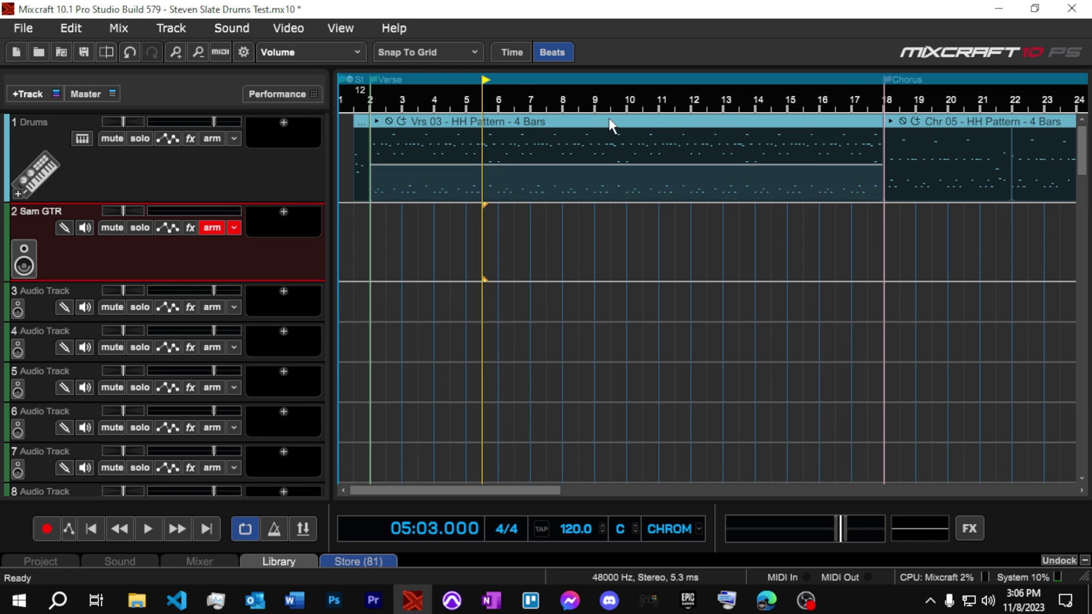
click(627, 108)
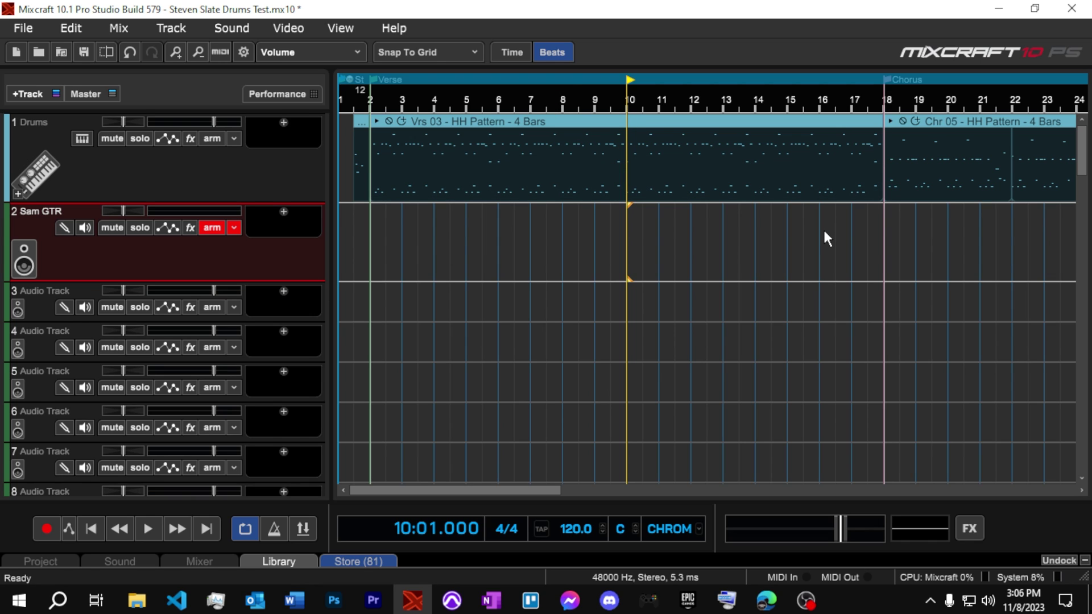
click(481, 105)
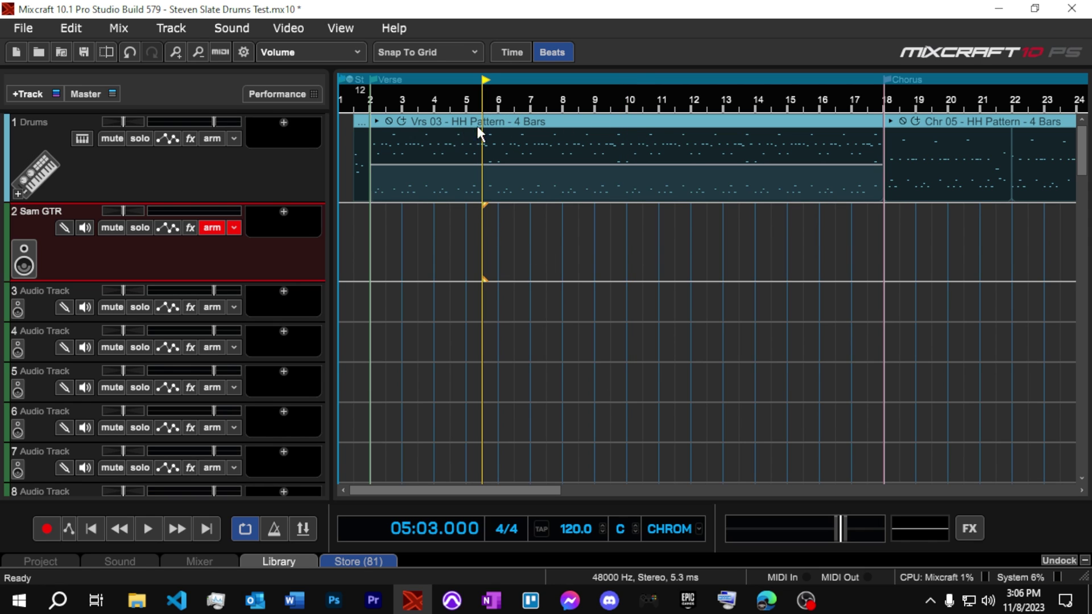
click(493, 106)
click(484, 104)
Listen to the first verse's drums from beat 3 of measure 5, and again from the Verse marker at measure 2.
scroll(563, 239, up, 1)
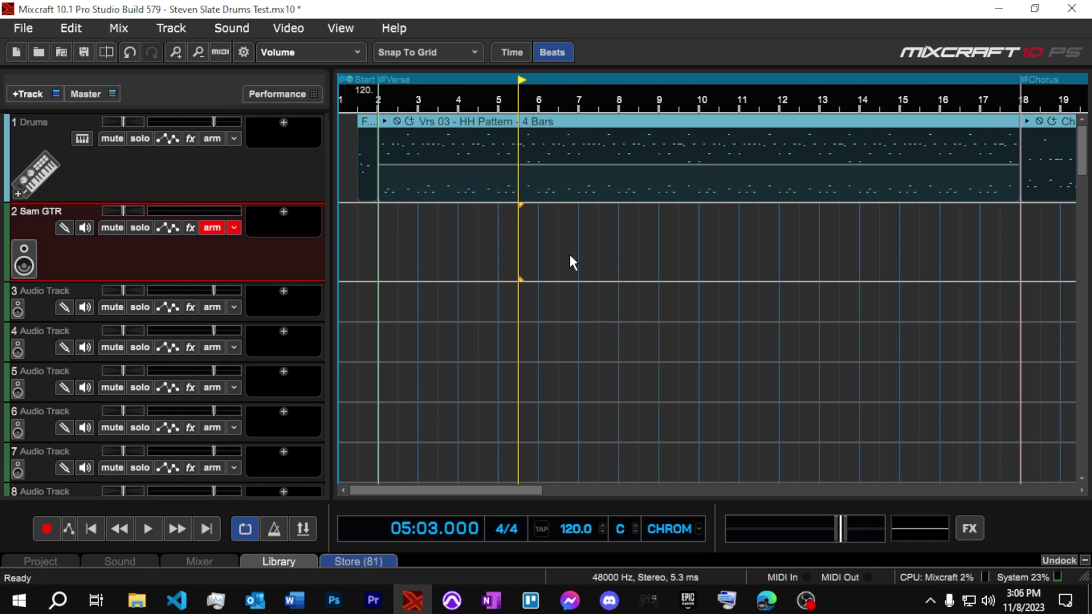
key(space)
key(space)
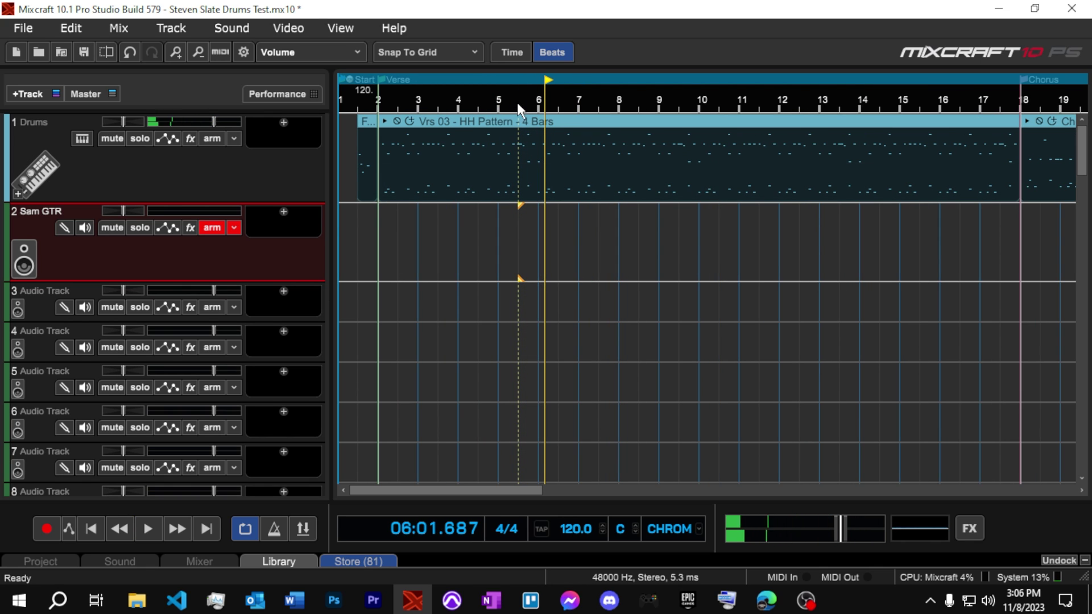
click(519, 105)
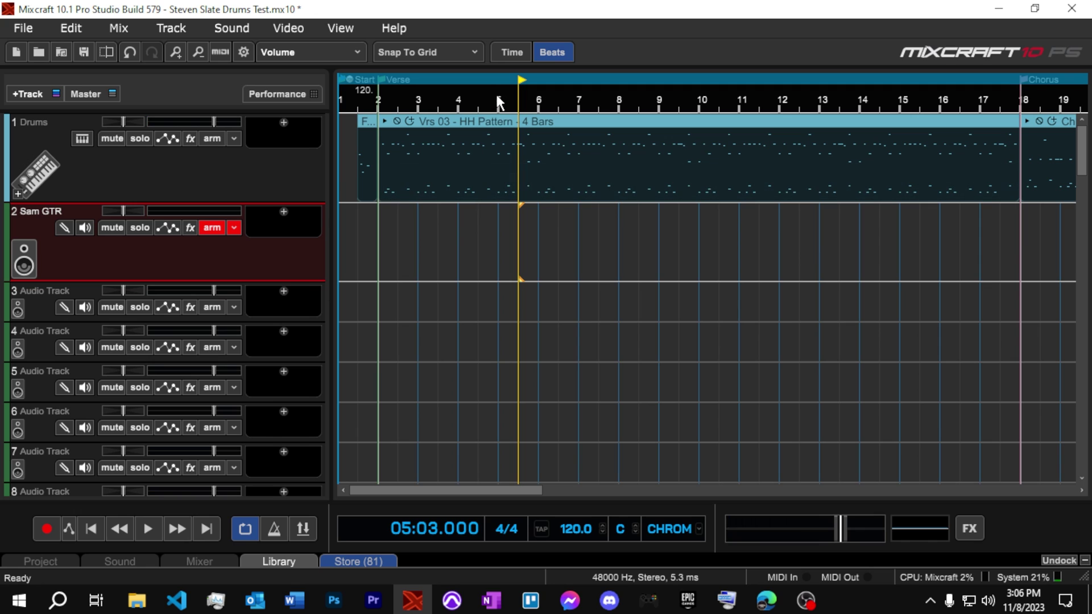
click(378, 108)
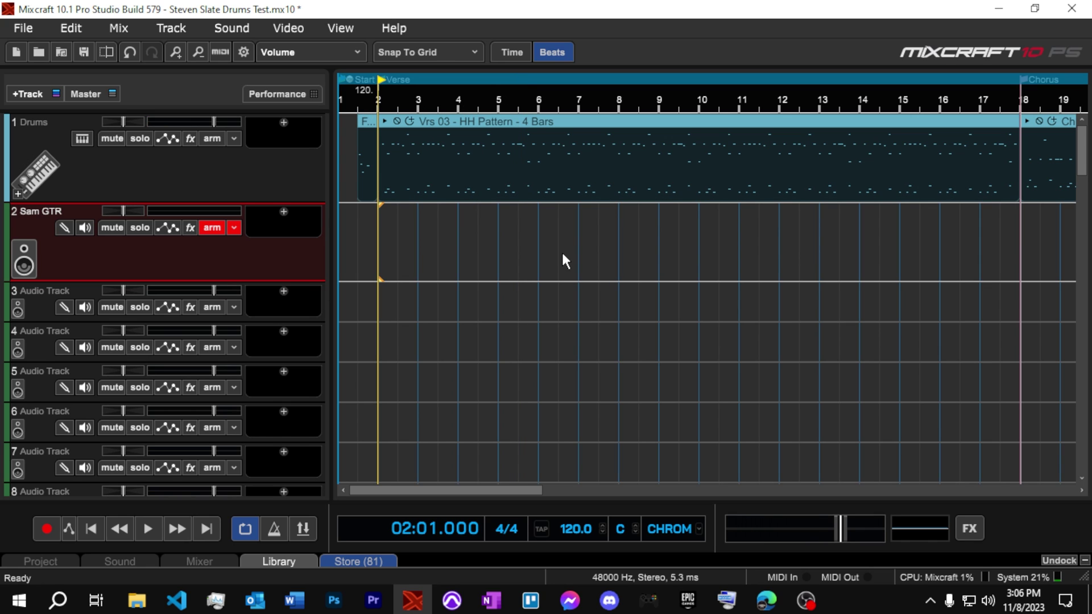
key(space)
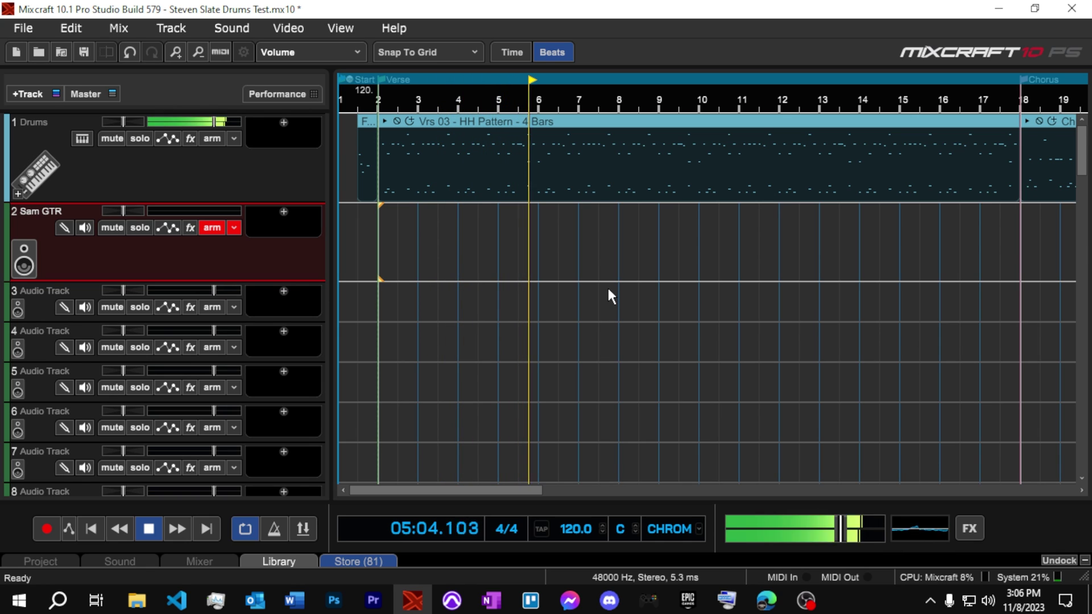
key(space)
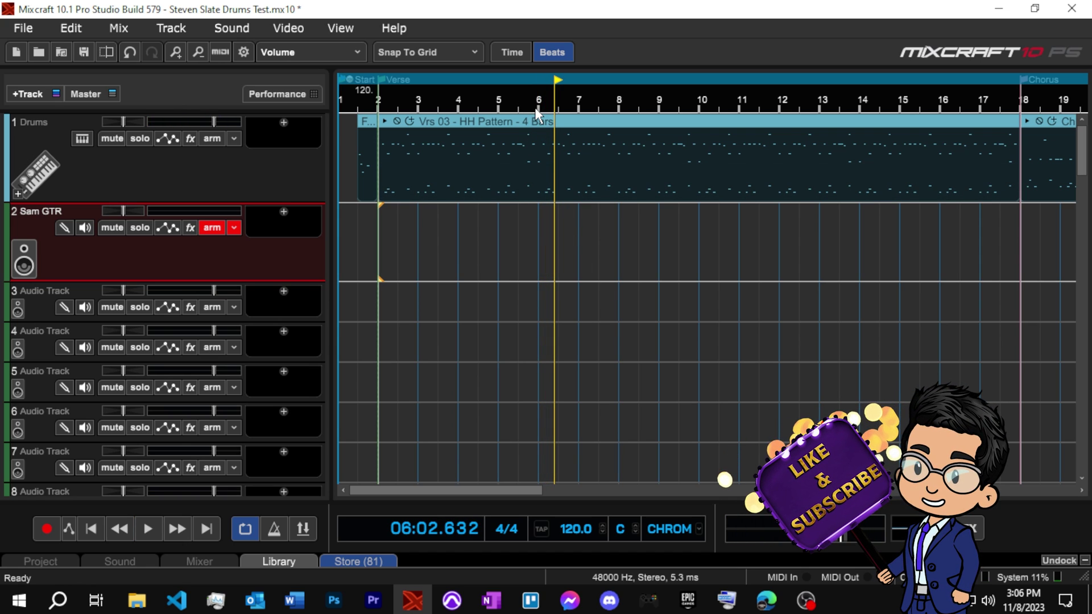
Split the first verse's Vrs 03 - HH Pattern drum clip at beat 3 of measure 9.
click(658, 108)
click(677, 108)
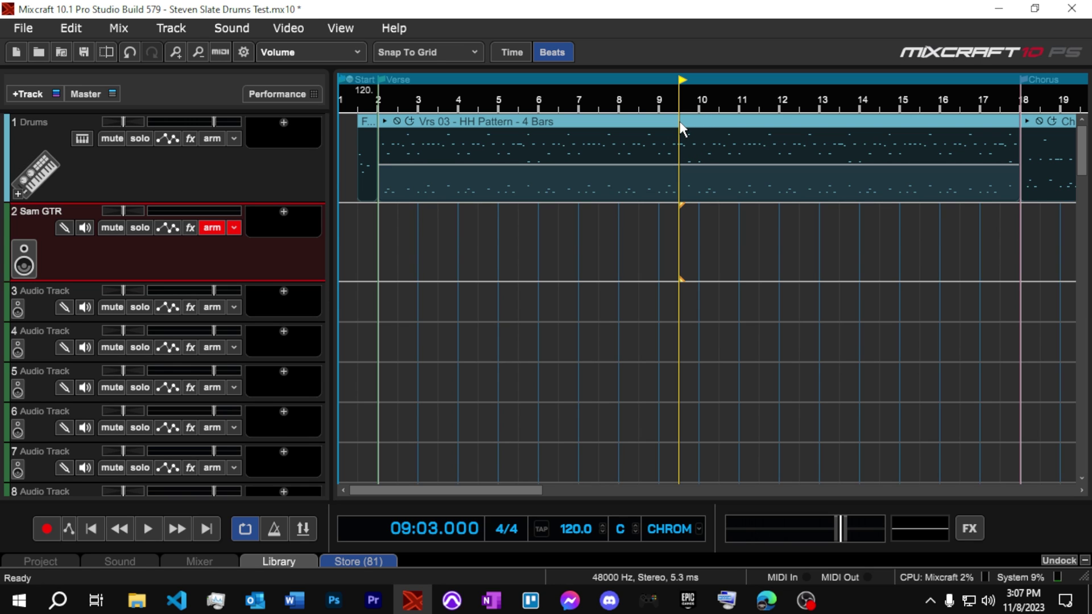
right_click(680, 132)
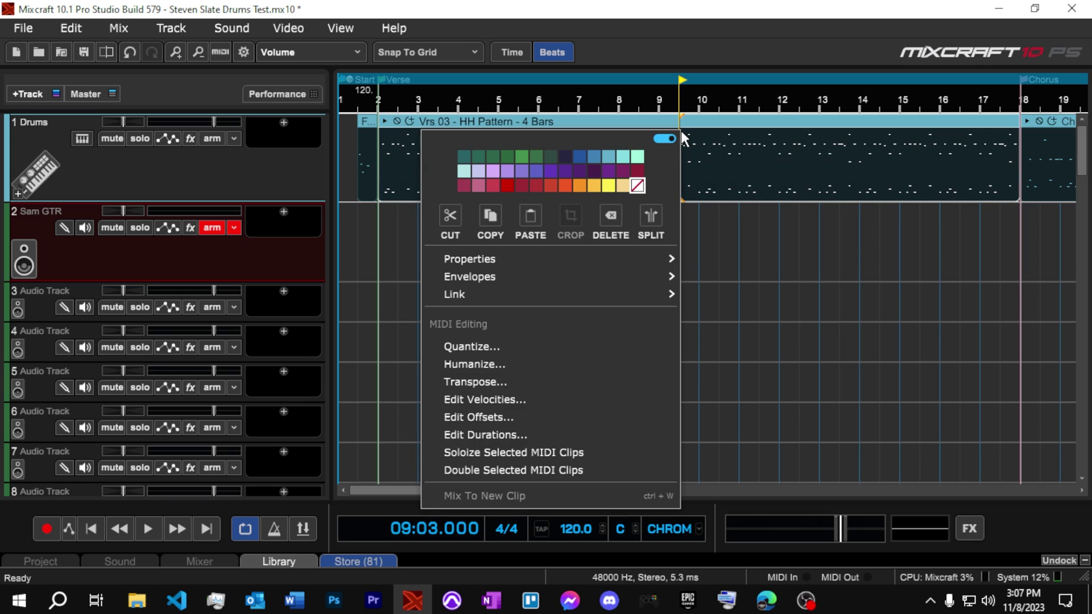
click(652, 218)
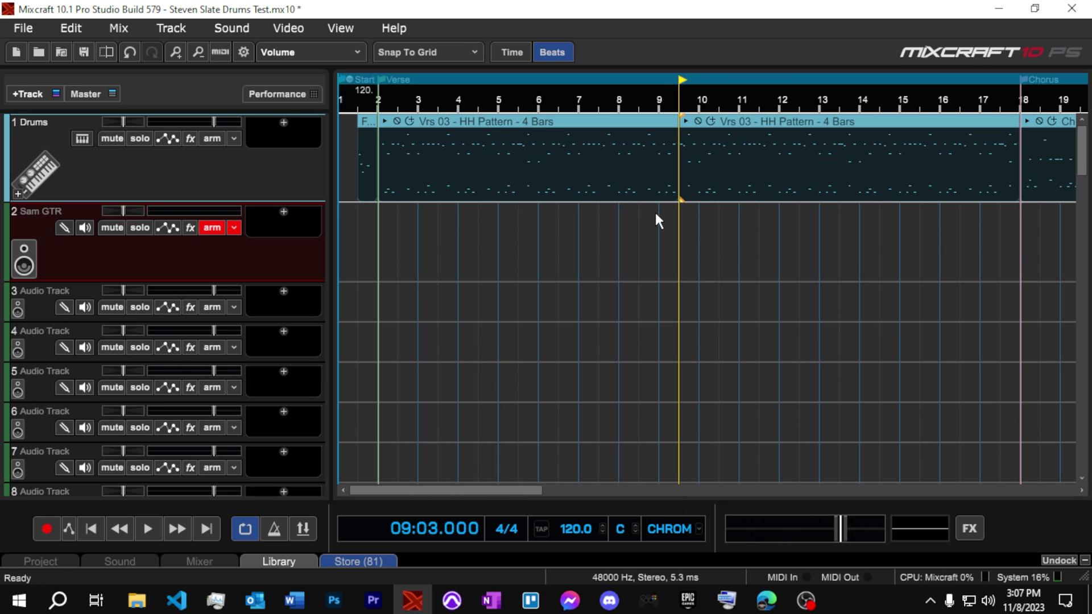
Split the second part of the first verse's drum clip again at the start of measure 10.
scroll(712, 251, up, 1)
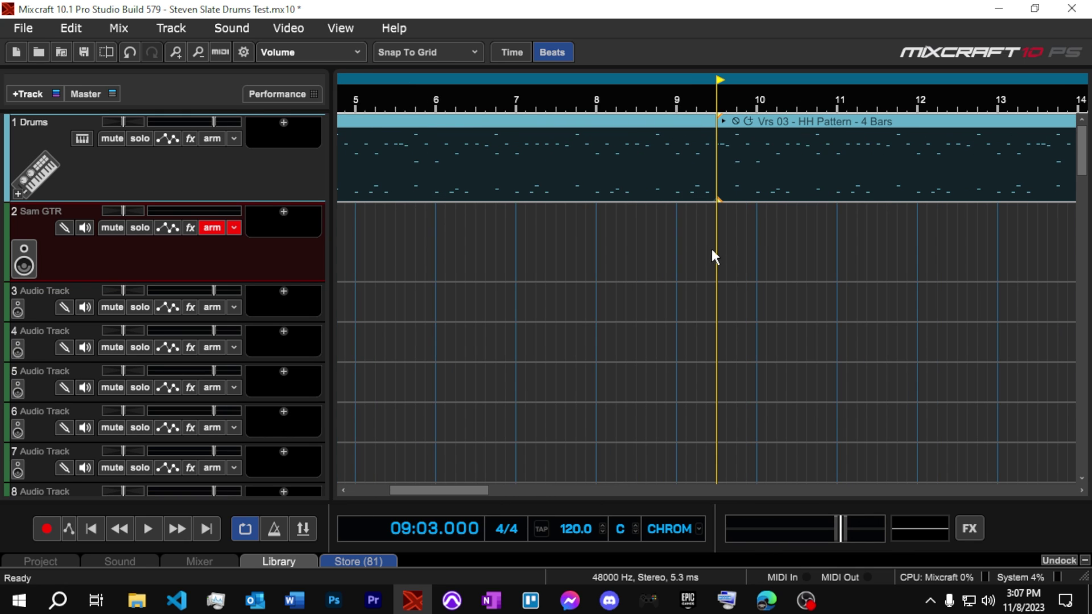
scroll(715, 256, up, 1)
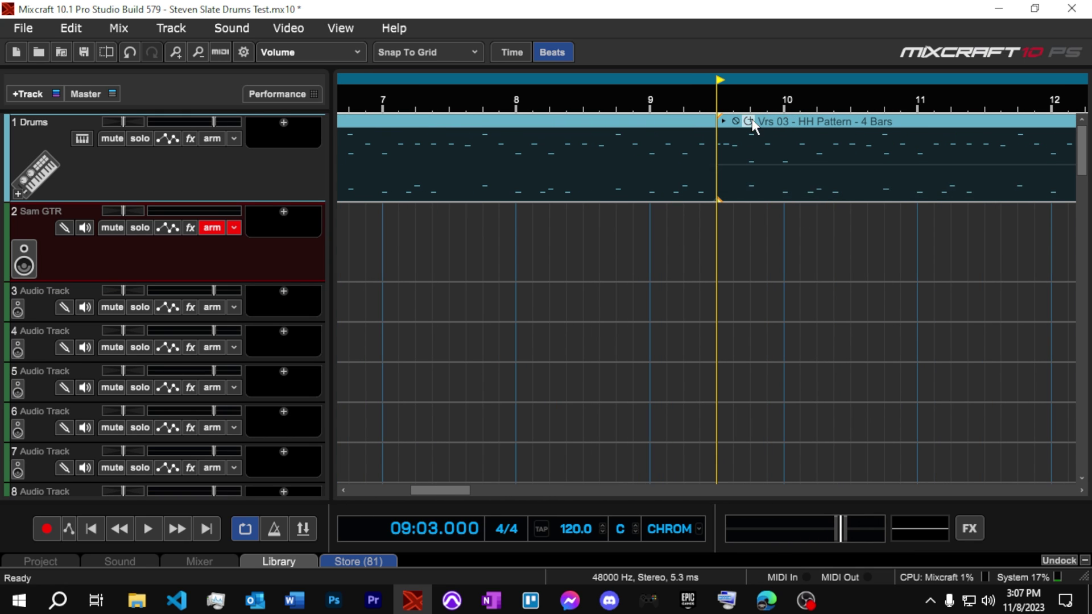
click(785, 121)
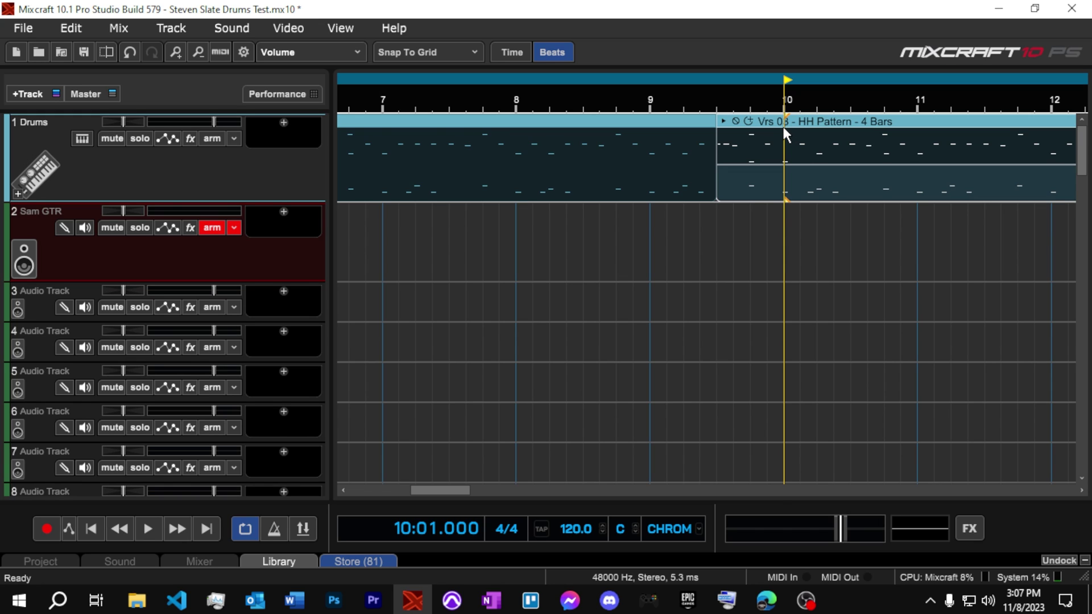
right_click(783, 130)
click(760, 206)
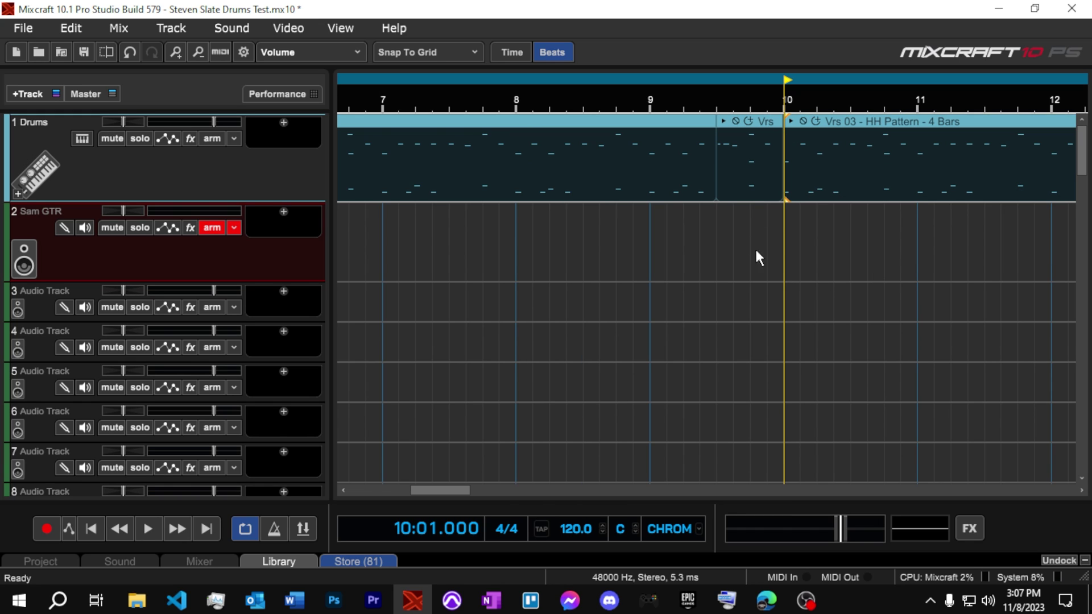
Play the half-measure drum segment between beat 3 of measure 9 and measure 10, and delete that segment.
click(768, 123)
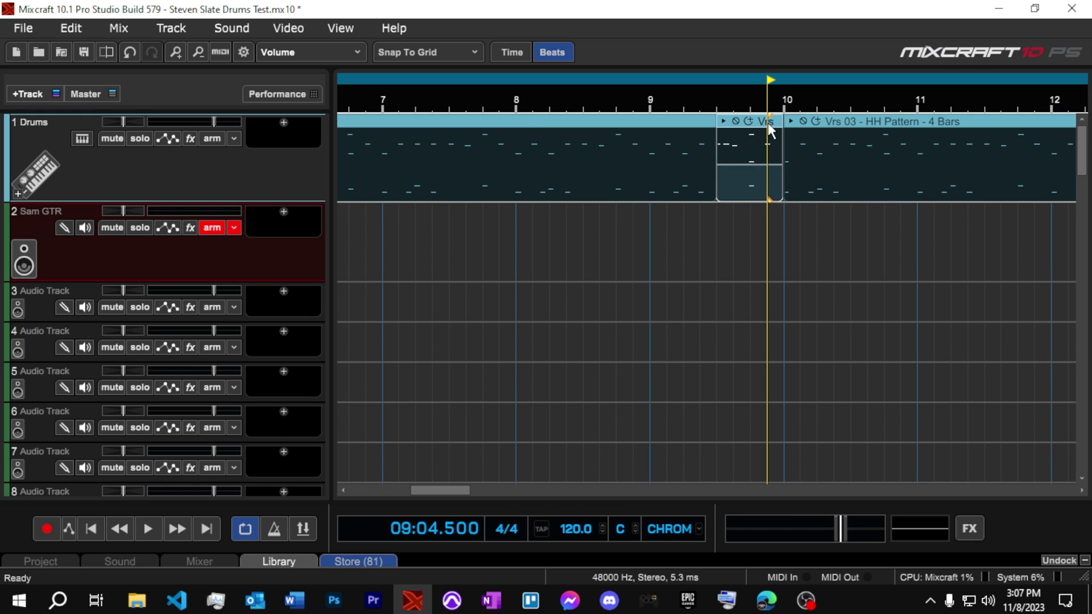
click(716, 100)
key(space)
key(space)
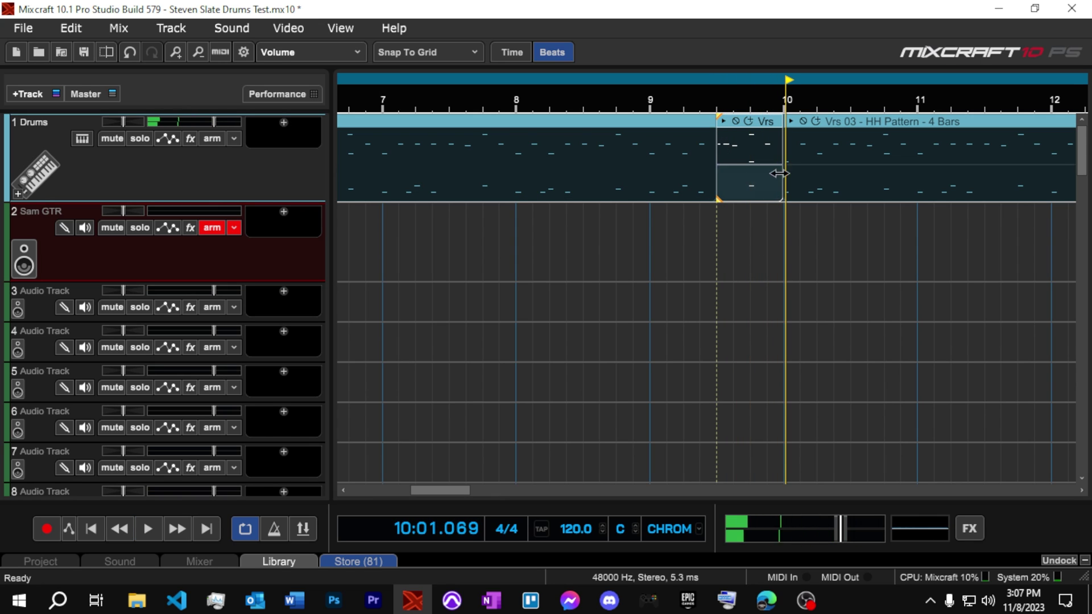
click(776, 122)
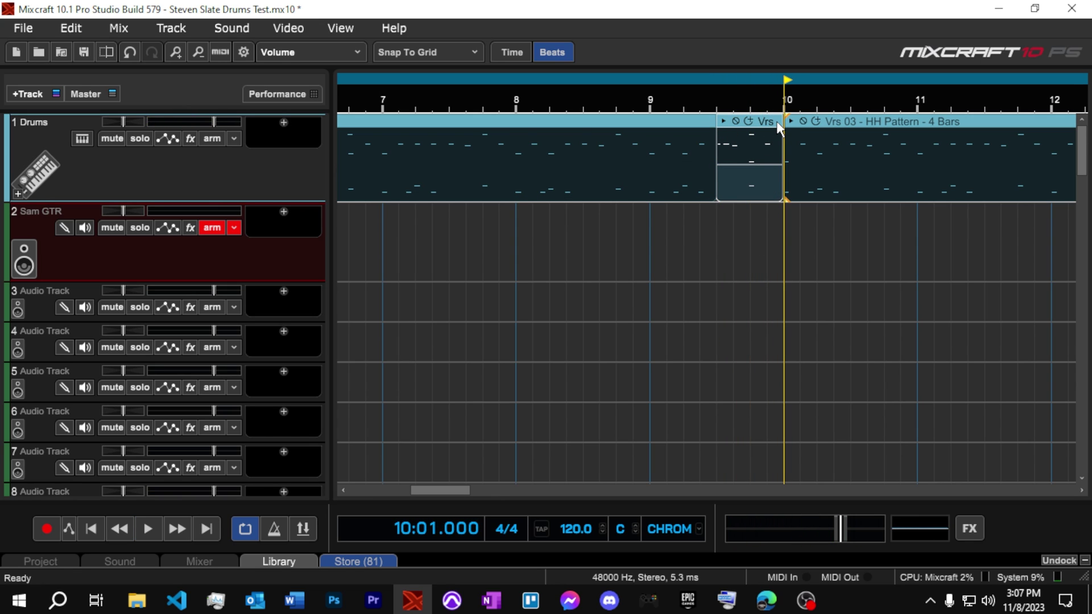
key(Delete)
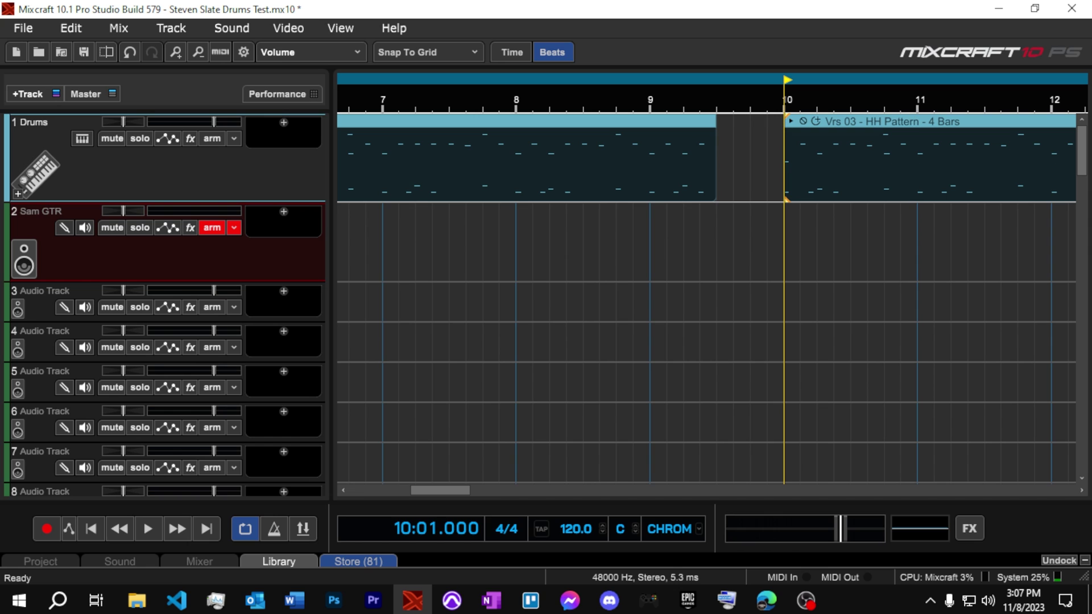
Bring up the SSDSampler5 grooves and audition Fill 05 - Toms and Fill 06 - Toms from 44 118 Pop Straight.
drag(1091, 52, 363, 20)
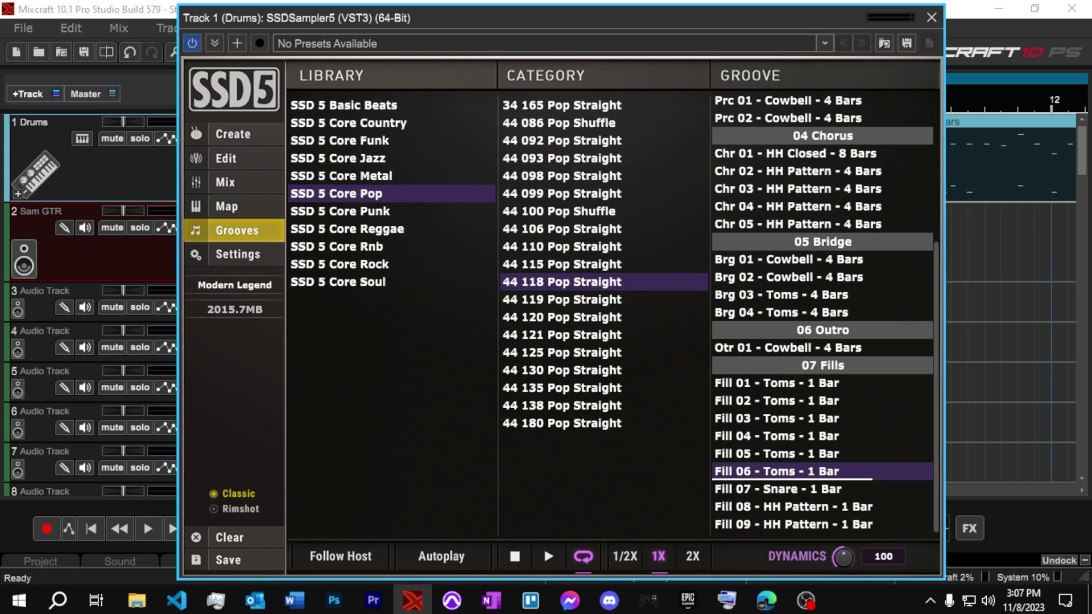
click(835, 453)
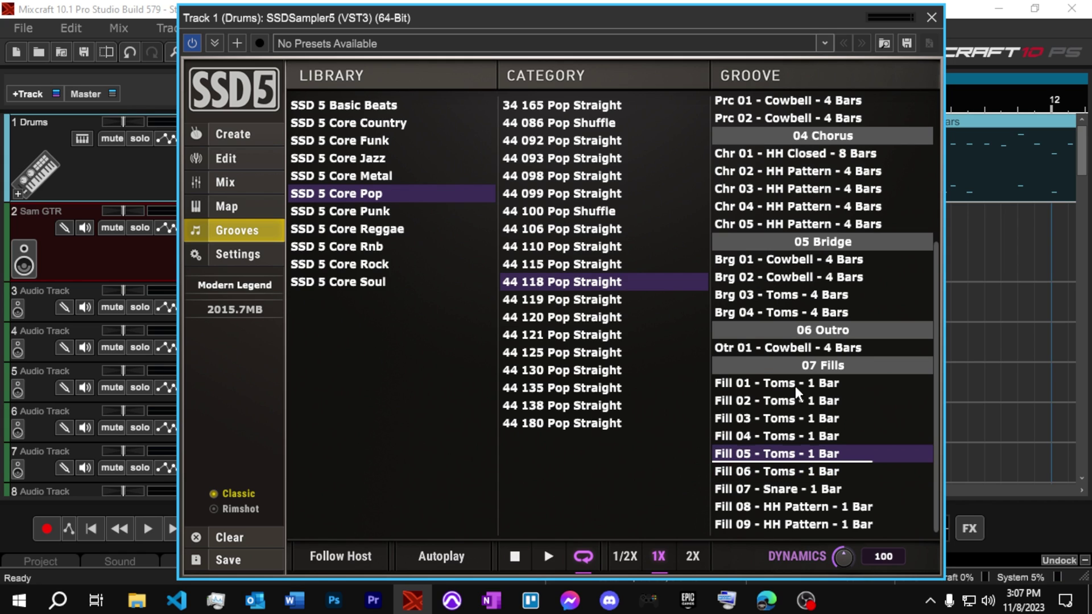
click(797, 385)
click(789, 458)
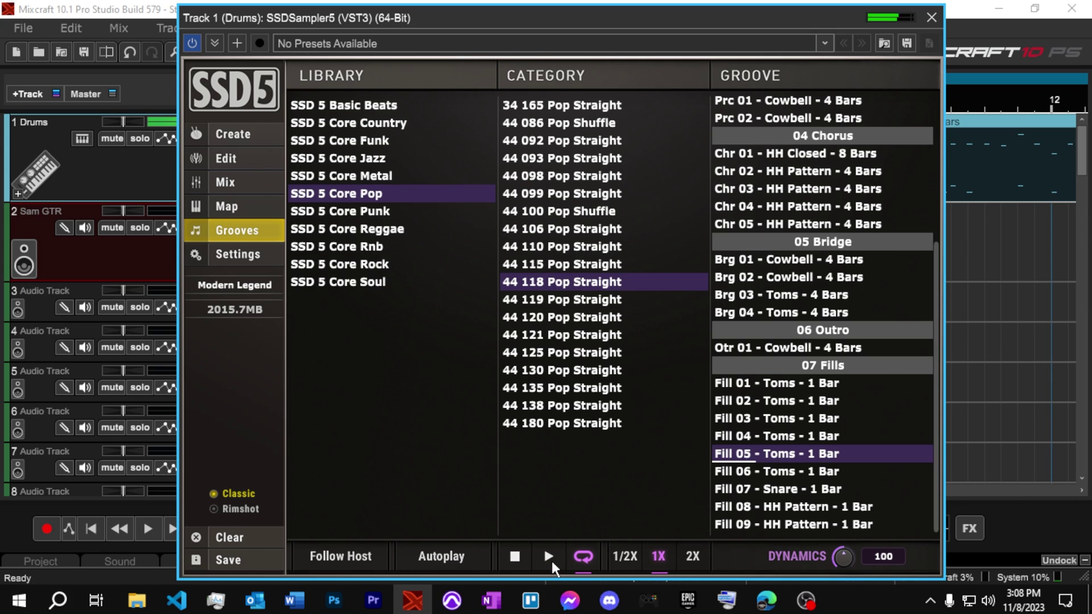
click(515, 556)
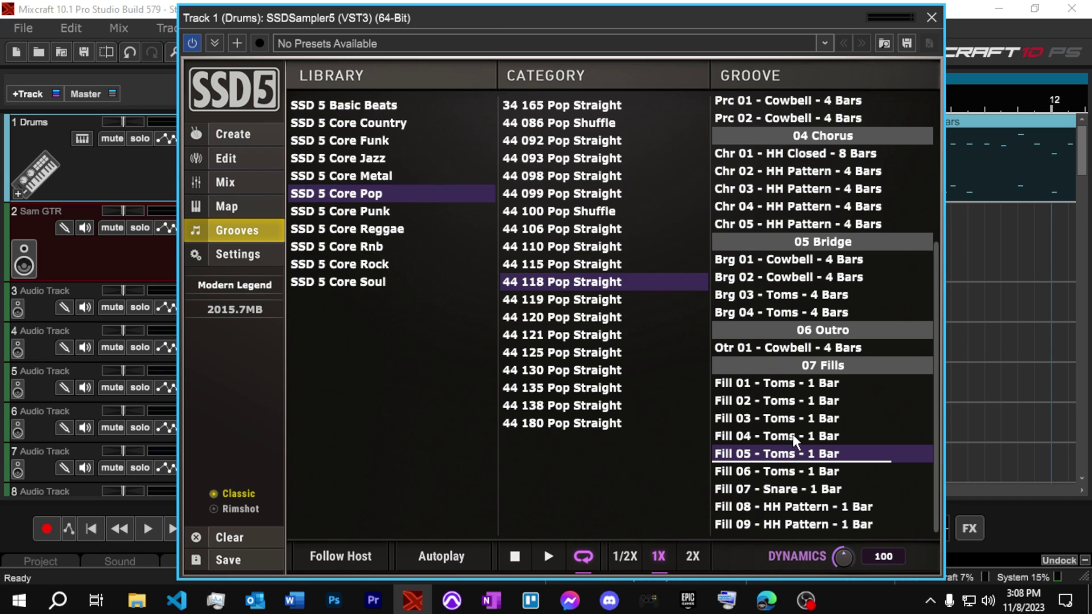
click(788, 479)
click(548, 559)
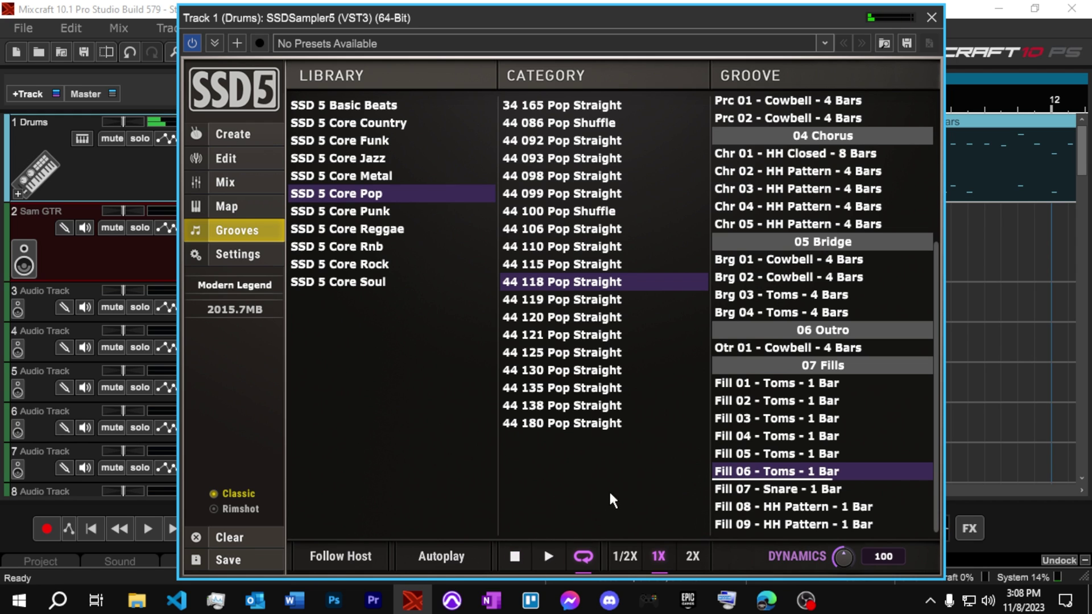
Insert Fill 06 - Toms on the Drums track at beat 3 of measure 9 and trim its end to measure 10.
drag(562, 14, 1091, 80)
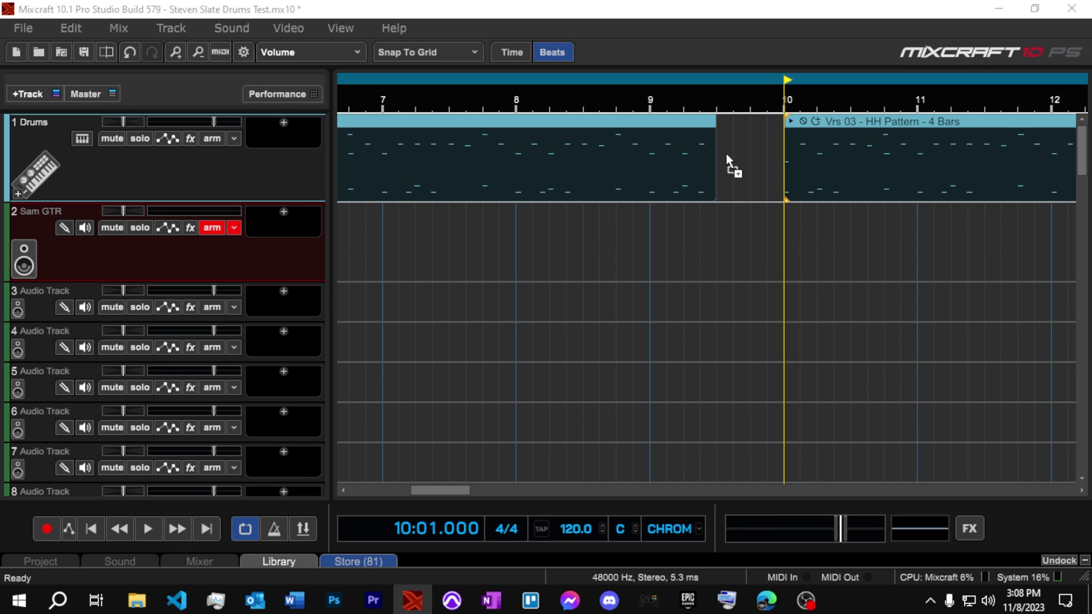
drag(726, 153, 714, 149)
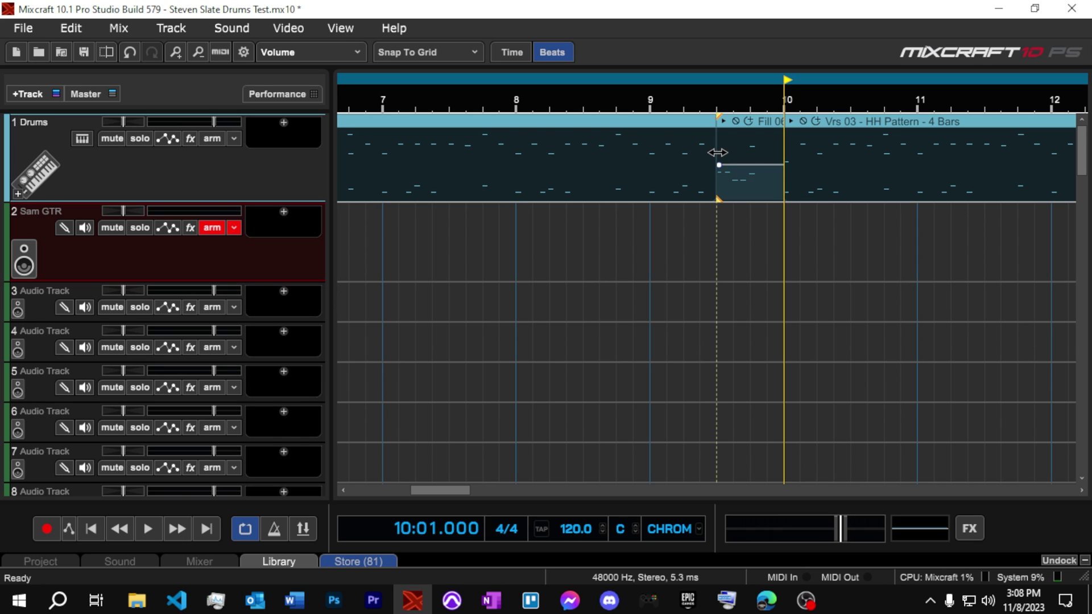
click(792, 122)
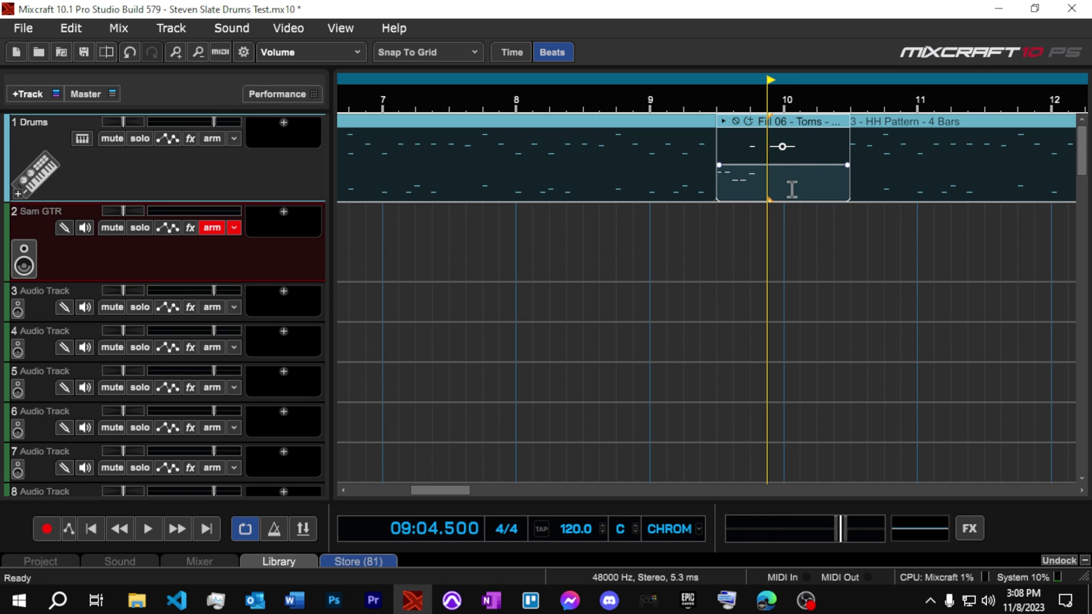
drag(848, 147, 775, 158)
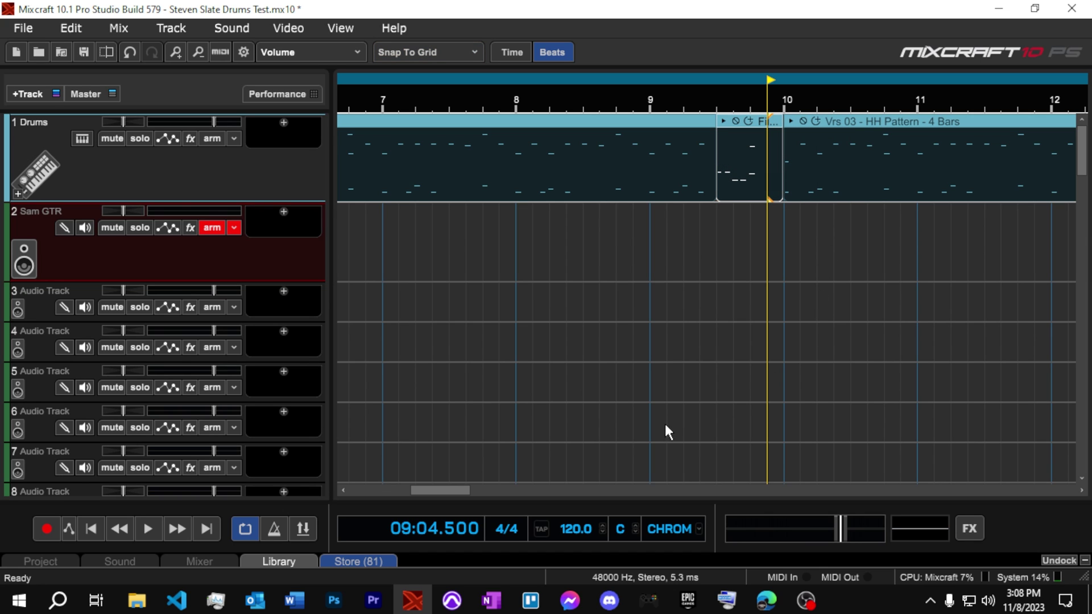
Split the first verse's second drum clip at beat 3 of measure 17, half a measure before the first chorus.
scroll(844, 373, down, 2)
scroll(843, 374, down, 2)
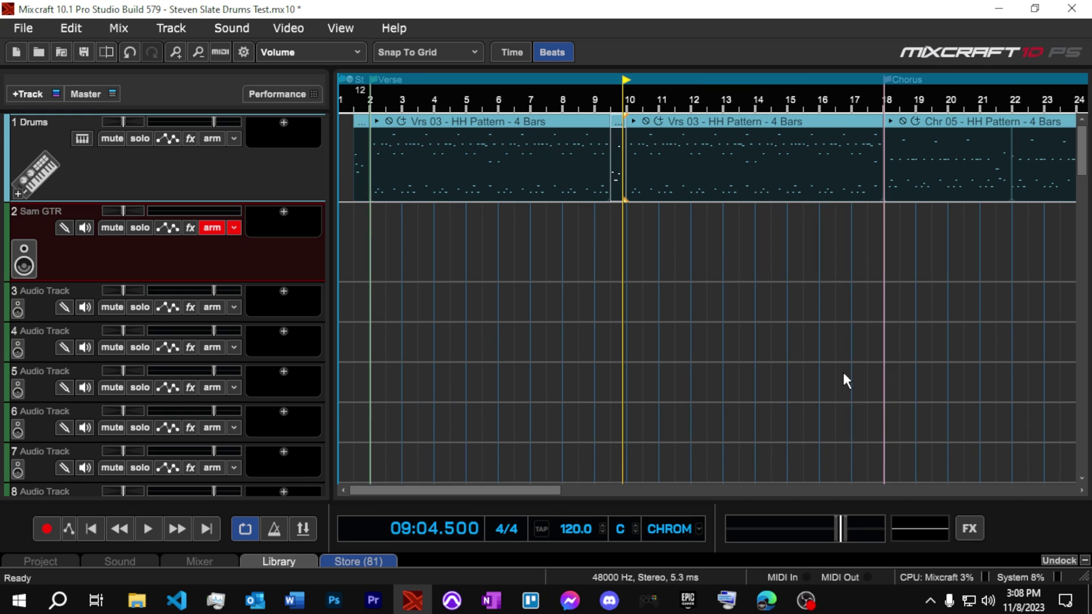
scroll(844, 375, down, 1)
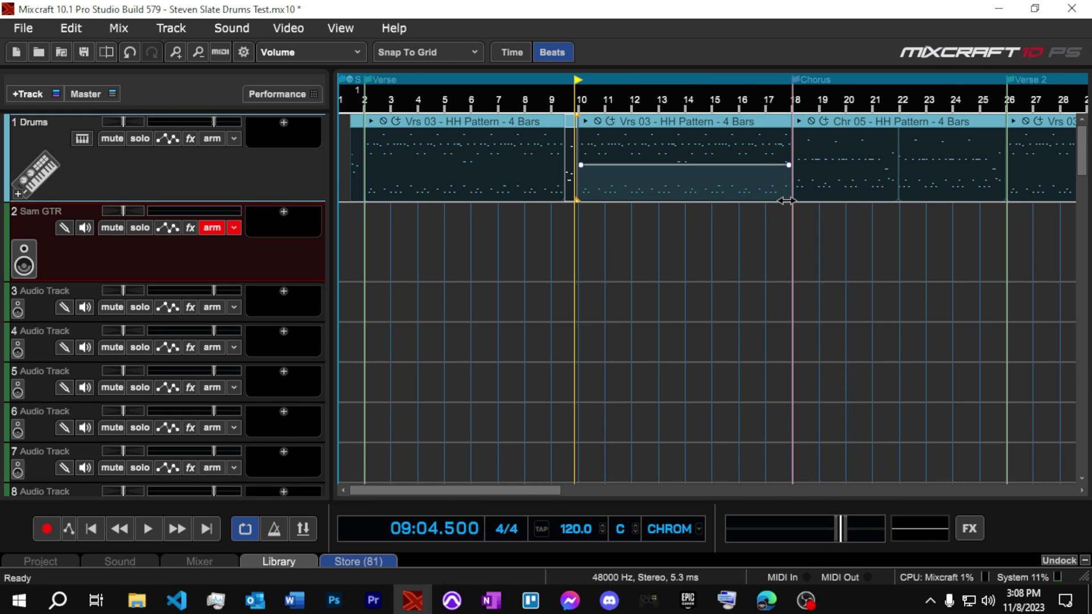
scroll(741, 333, down, 1)
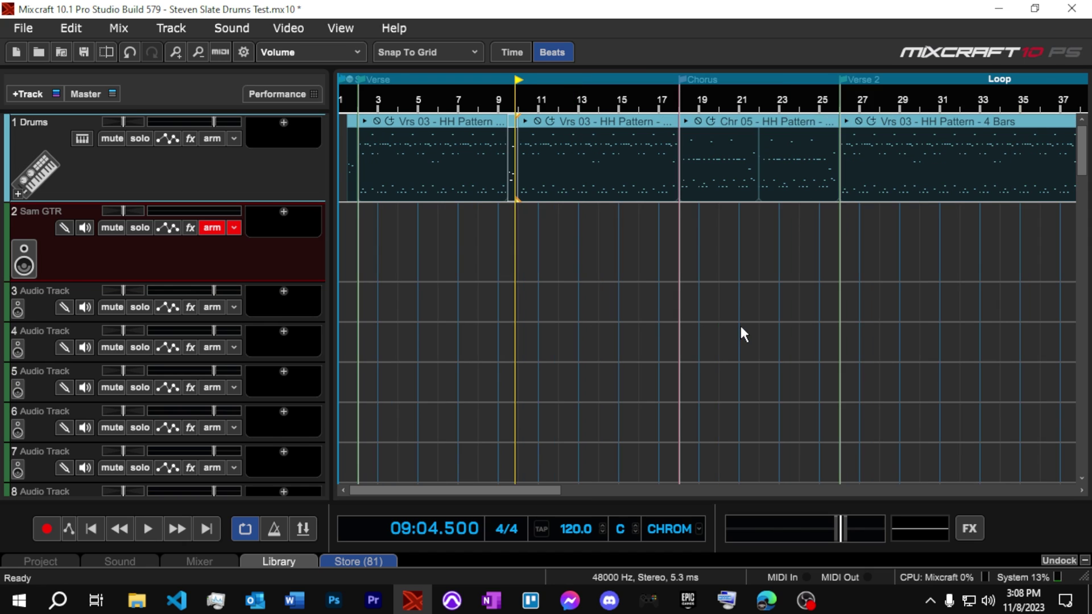
scroll(811, 336, up, 2)
click(1001, 218)
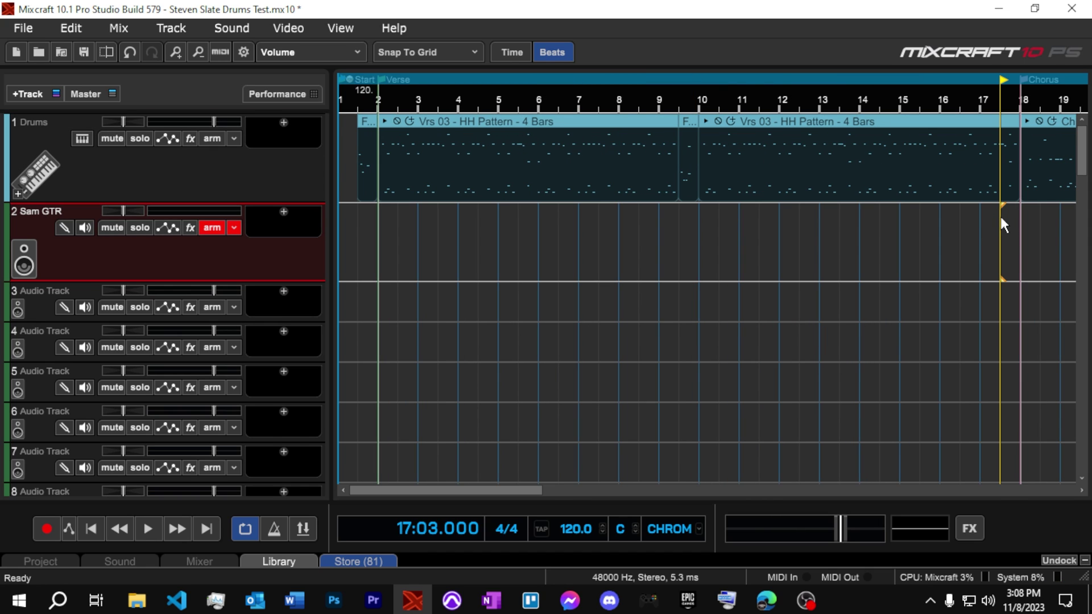
drag(1001, 215, 1013, 152)
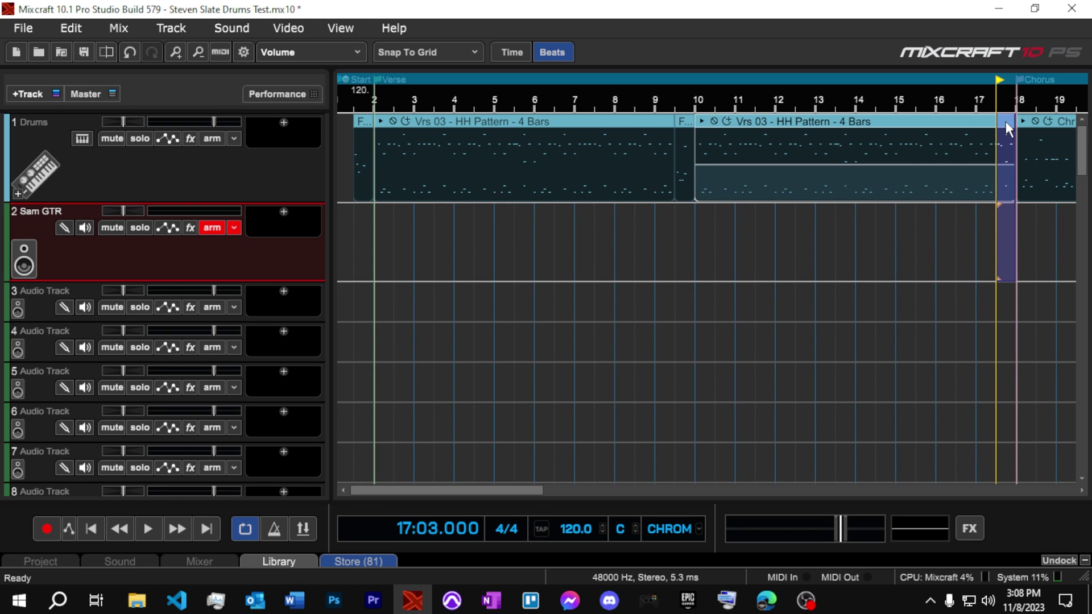
right_click(1008, 129)
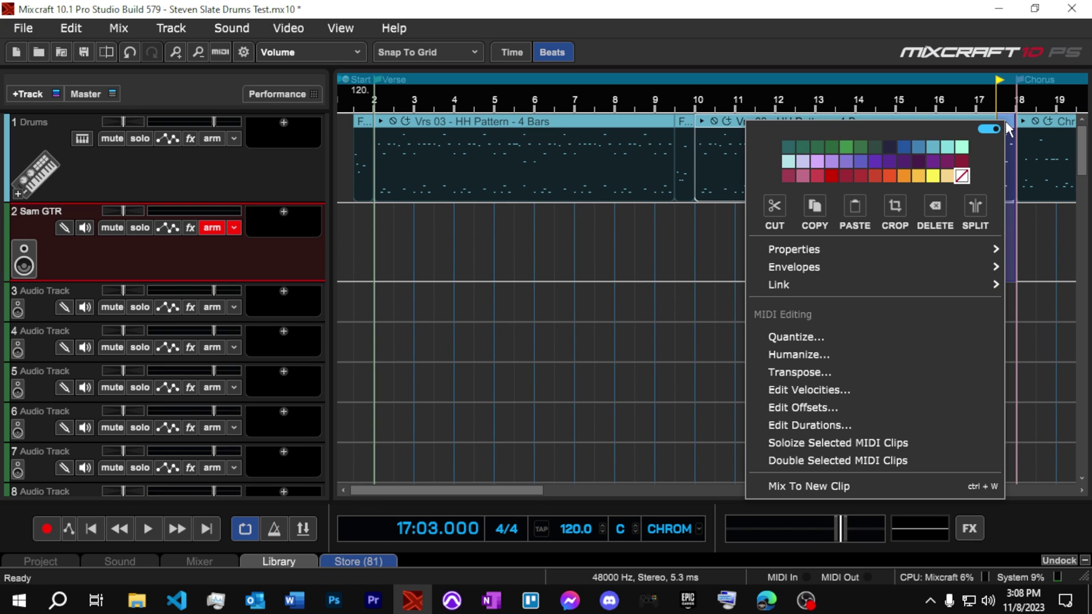
click(977, 204)
Delete the half-measure drum segment between beat 3 of measure 17 and measure 18.
scroll(1004, 221, up, 5)
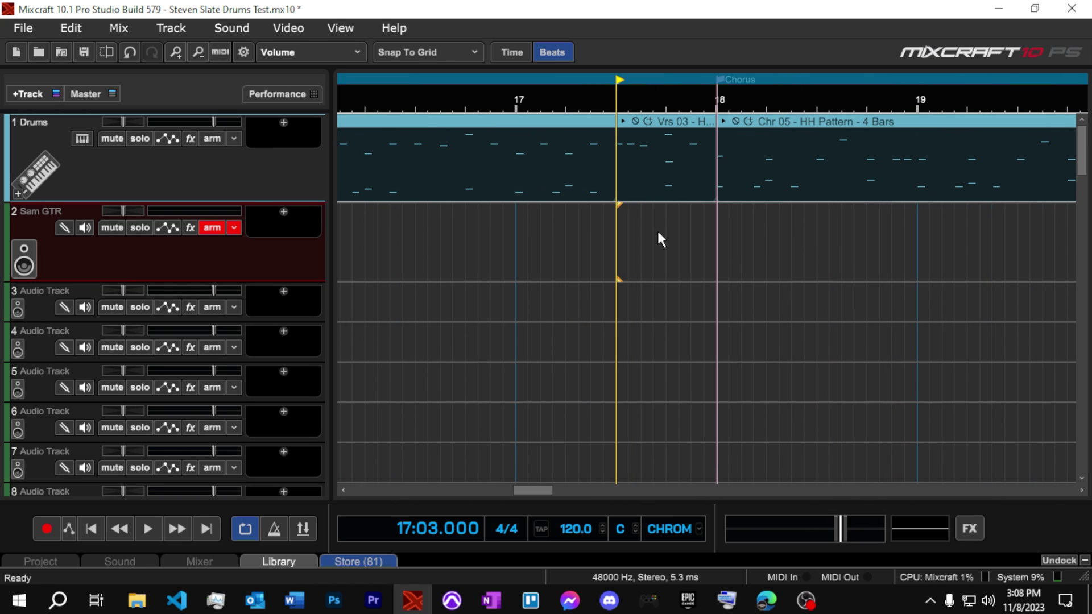
right_click(698, 118)
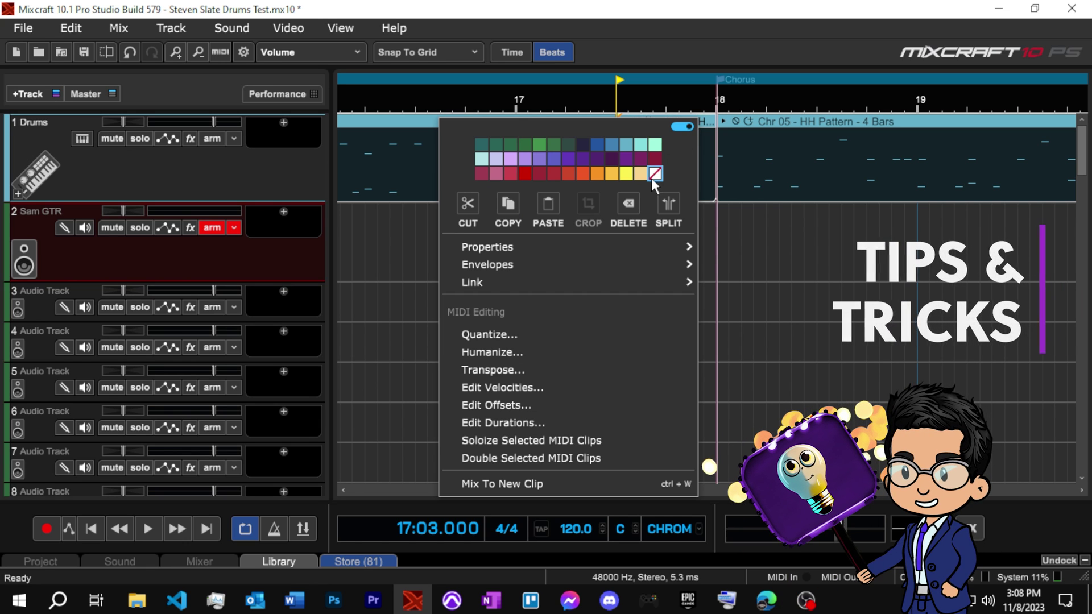
click(634, 200)
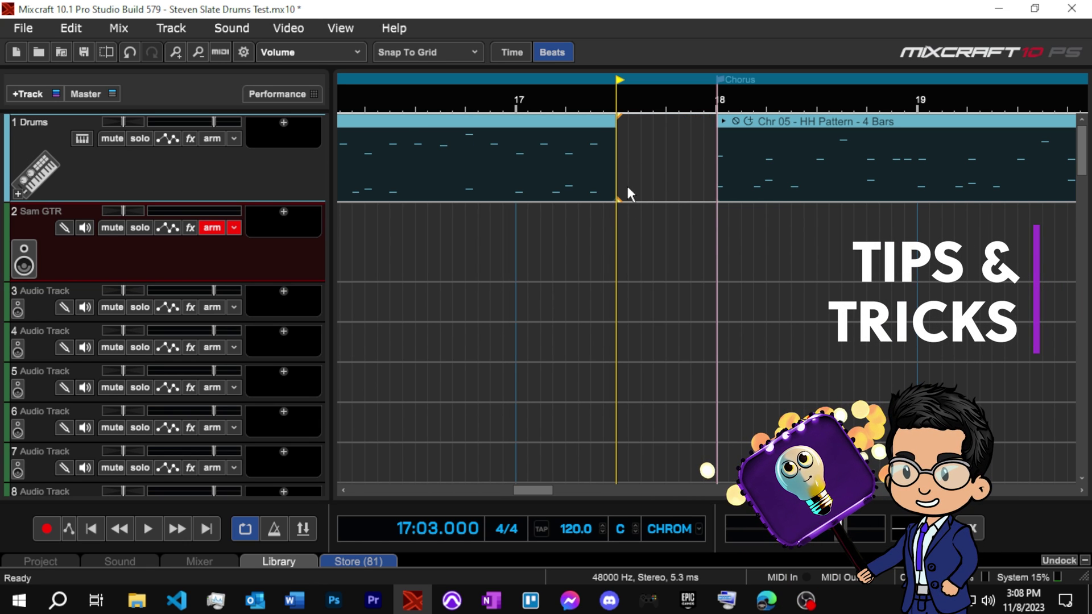
Copy the Fill 06 - Toms clip from the end of measure 9 to beat 3 of measure 17 on the Drums track.
scroll(626, 195, down, 5)
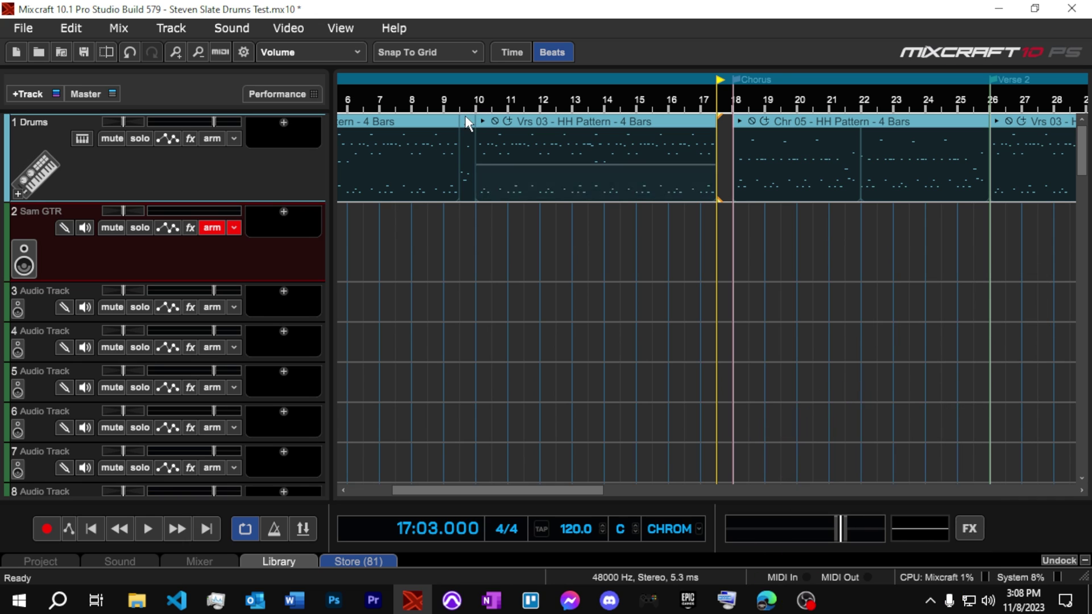
click(468, 122)
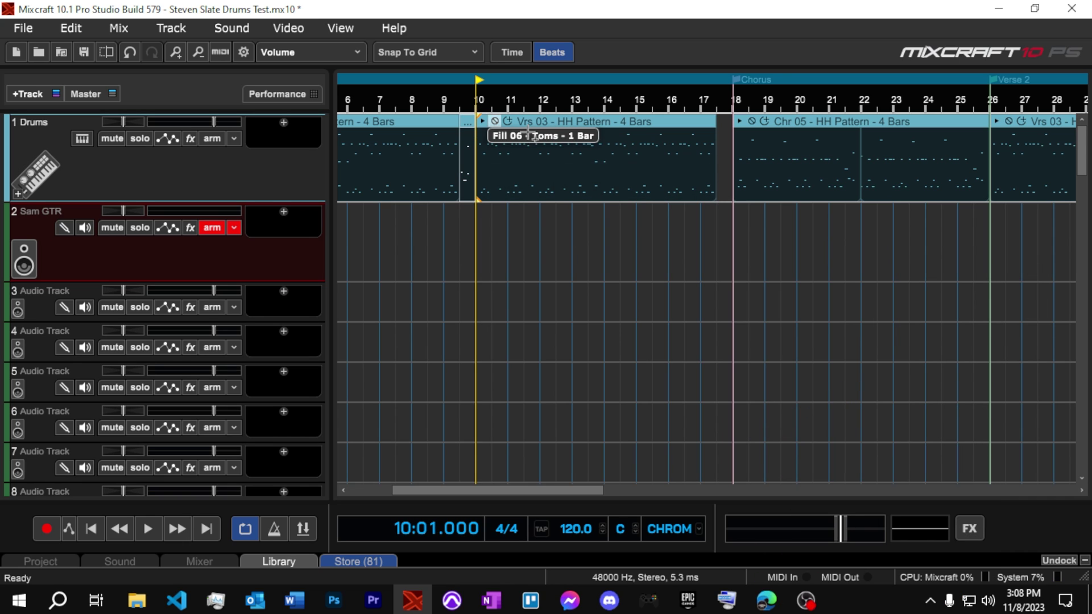
click(717, 141)
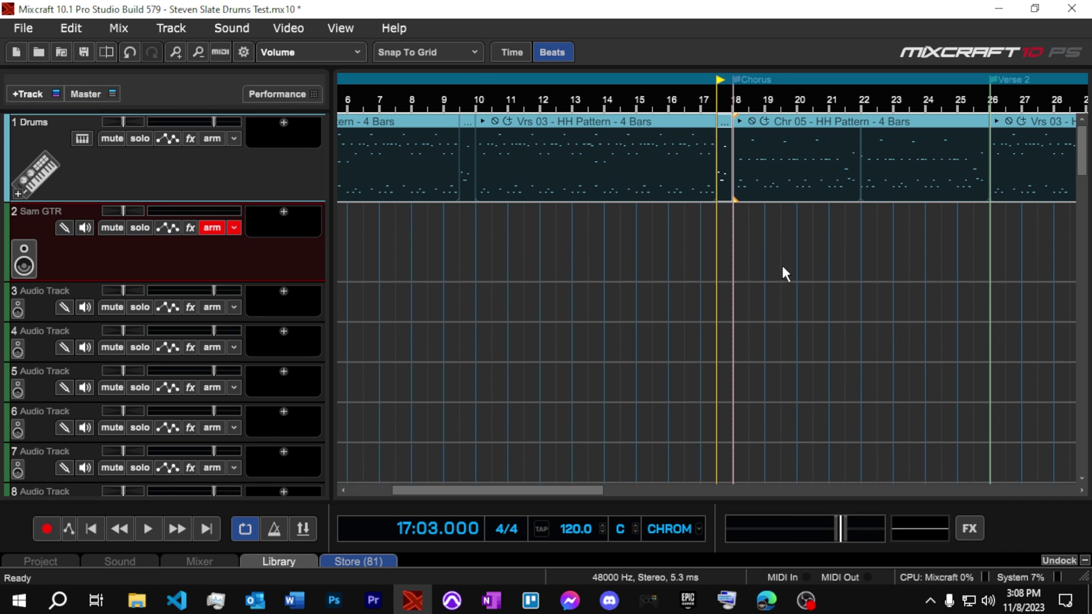
Select all first-verse drum clips from measure 2 to measure 18, including both fills, and merge them into one clip.
scroll(798, 315, down, 3)
scroll(798, 319, down, 1)
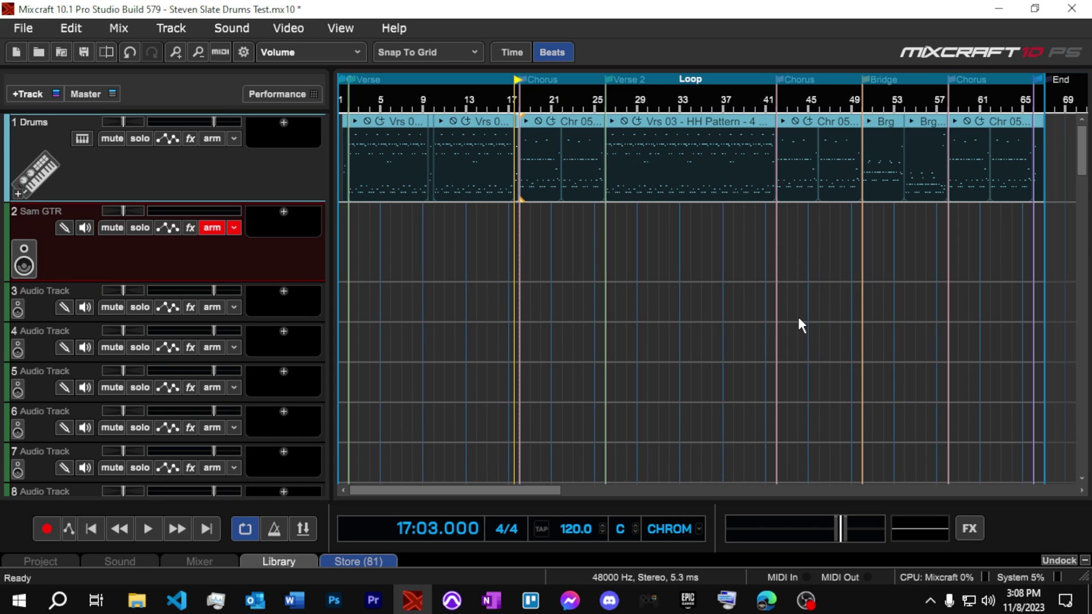
drag(351, 215, 513, 165)
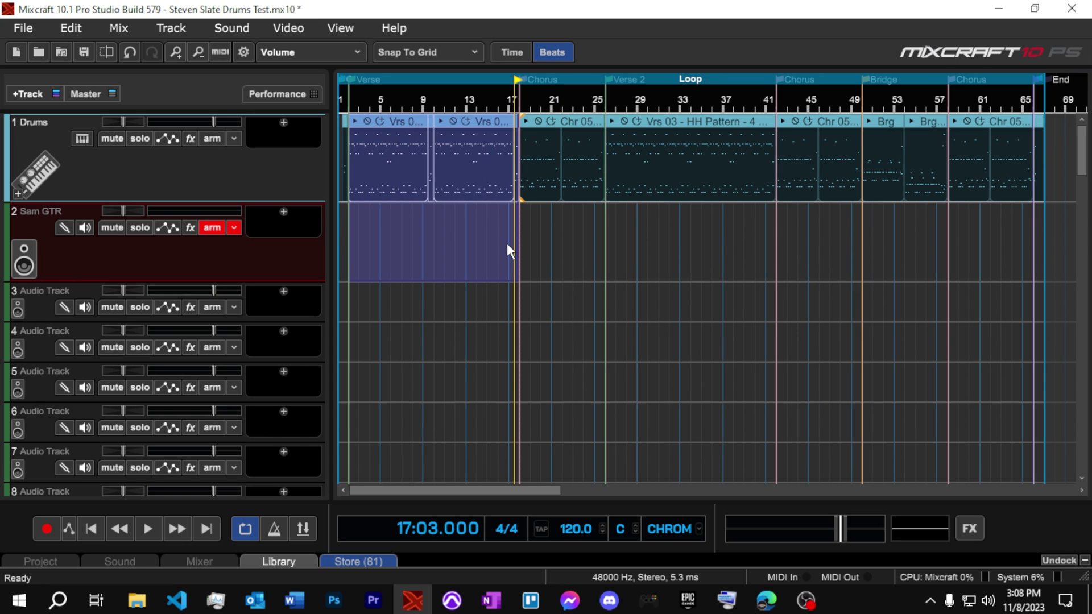
scroll(507, 243, up, 3)
click(446, 257)
scroll(483, 421, down, 1)
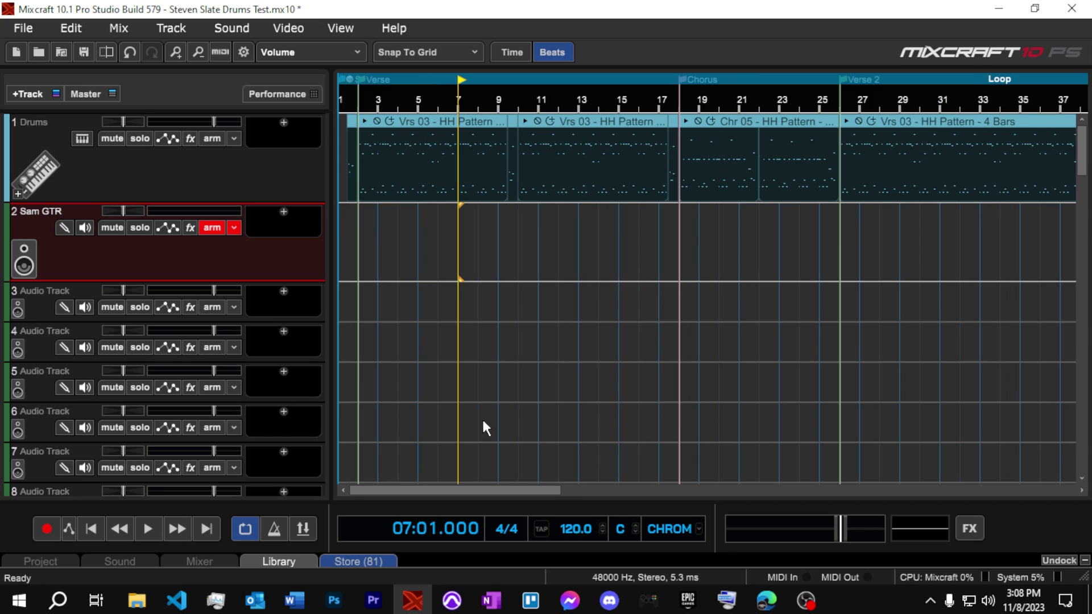
drag(351, 233, 678, 135)
click(376, 229)
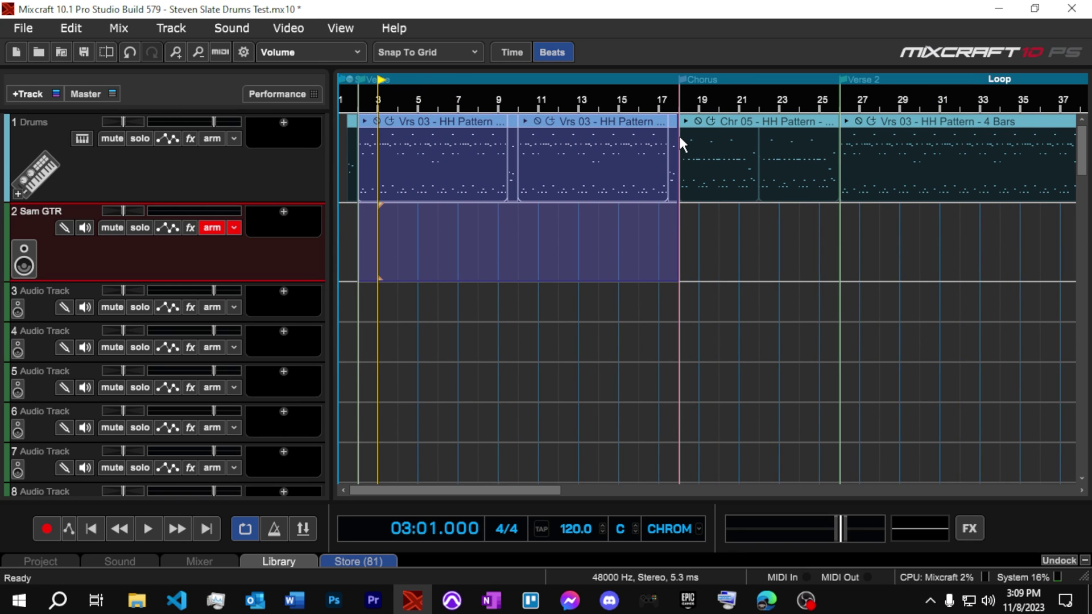
right_click(577, 119)
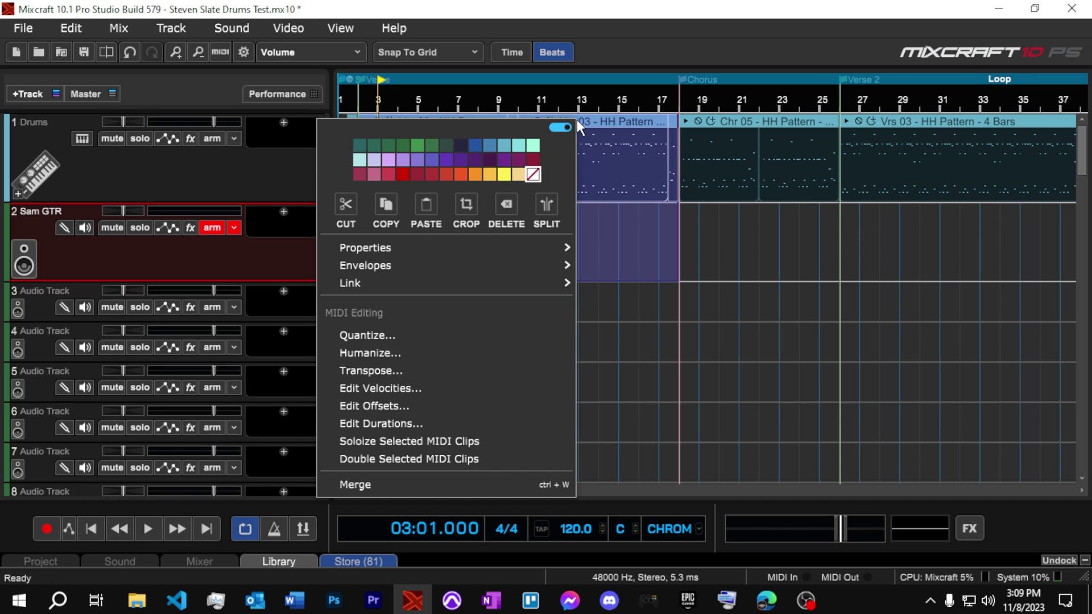
click(376, 485)
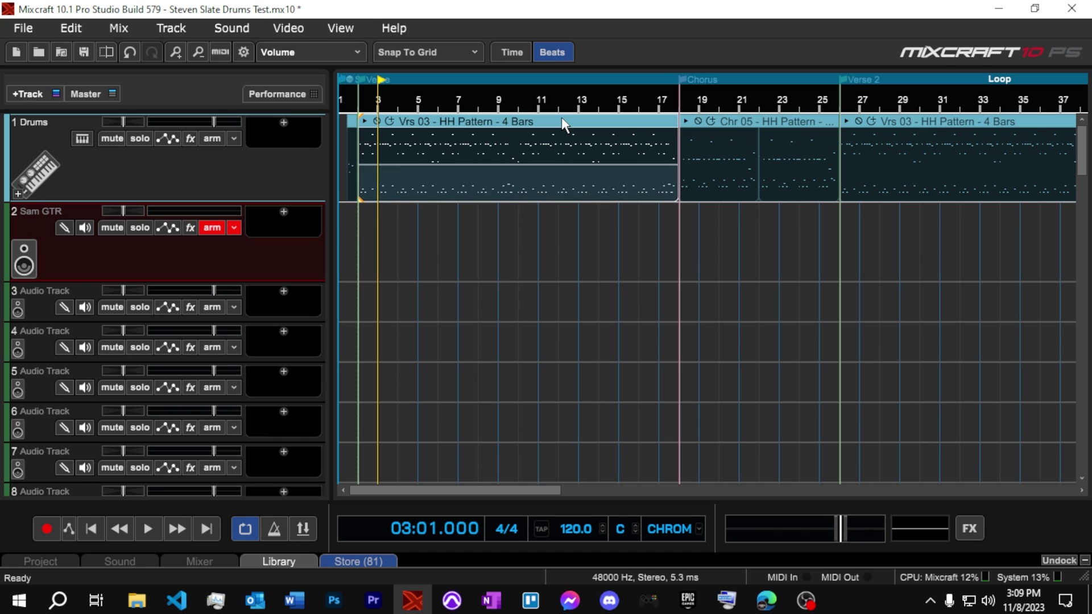
Copy the merged first-verse drum clip.
right_click(559, 119)
click(823, 321)
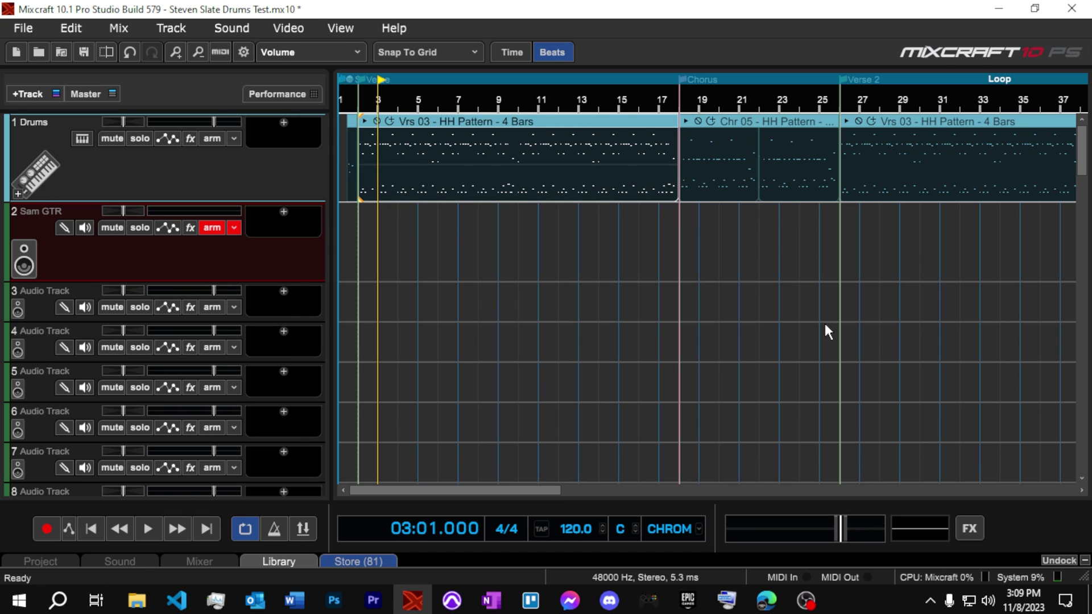
scroll(888, 336, down, 3)
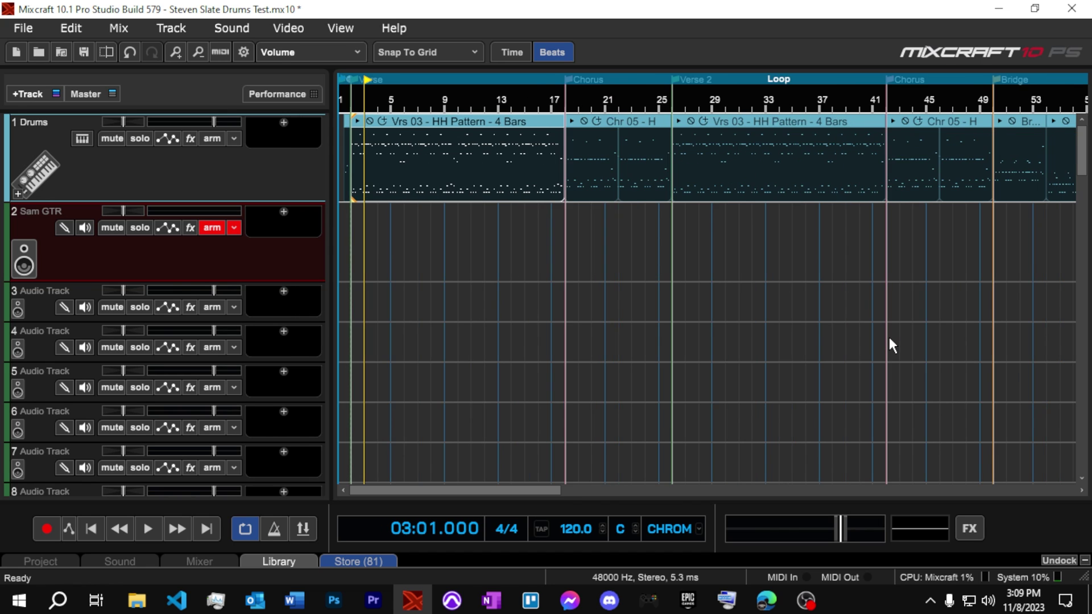
Turn off loop playback and delete the existing drum clips in the Verse 2 section.
click(689, 123)
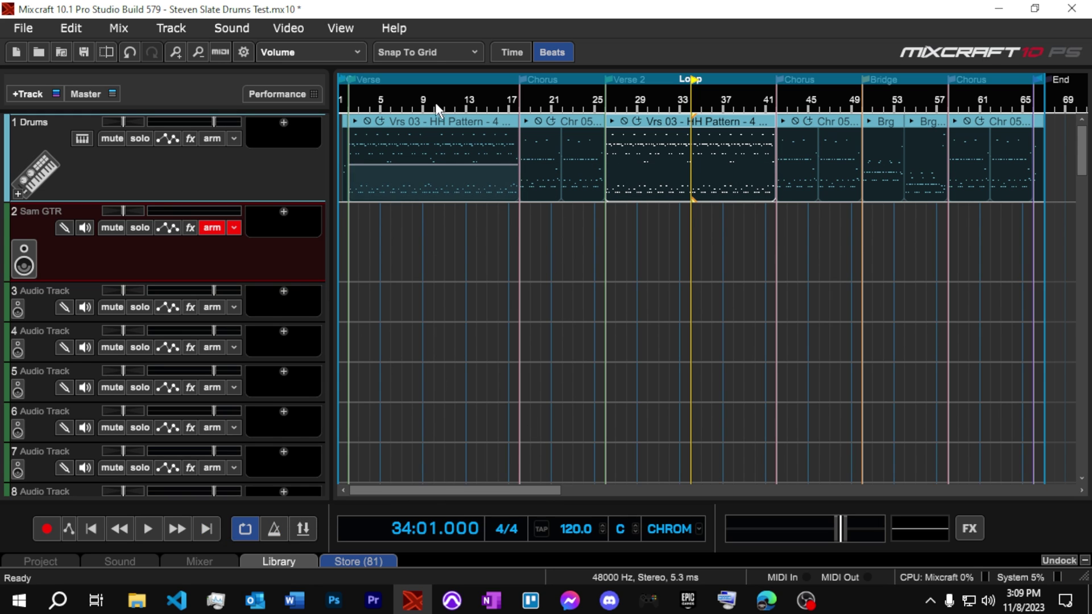
click(248, 532)
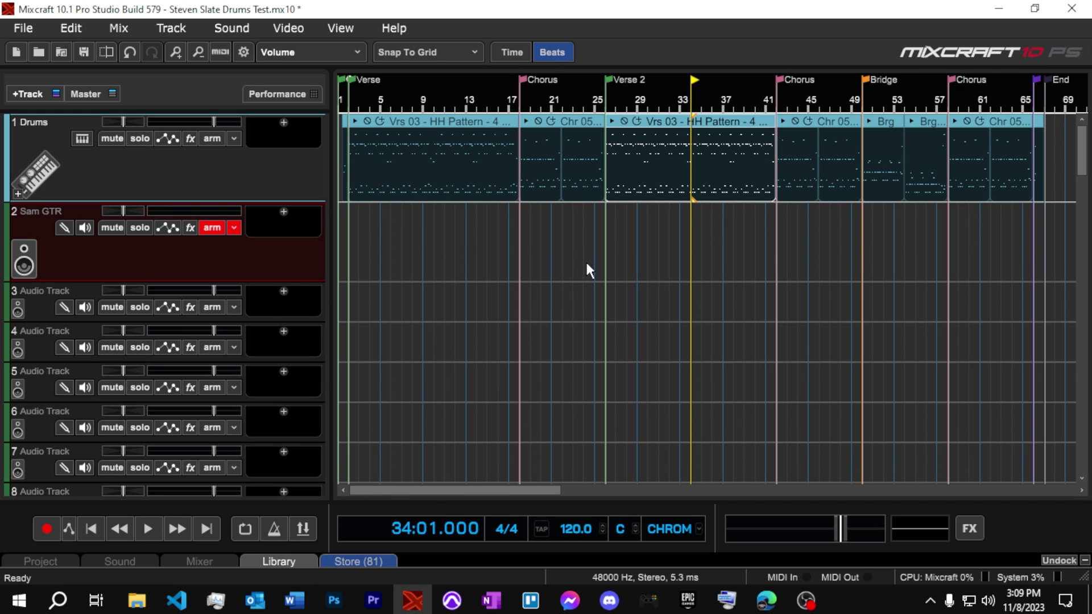
right_click(666, 124)
click(606, 203)
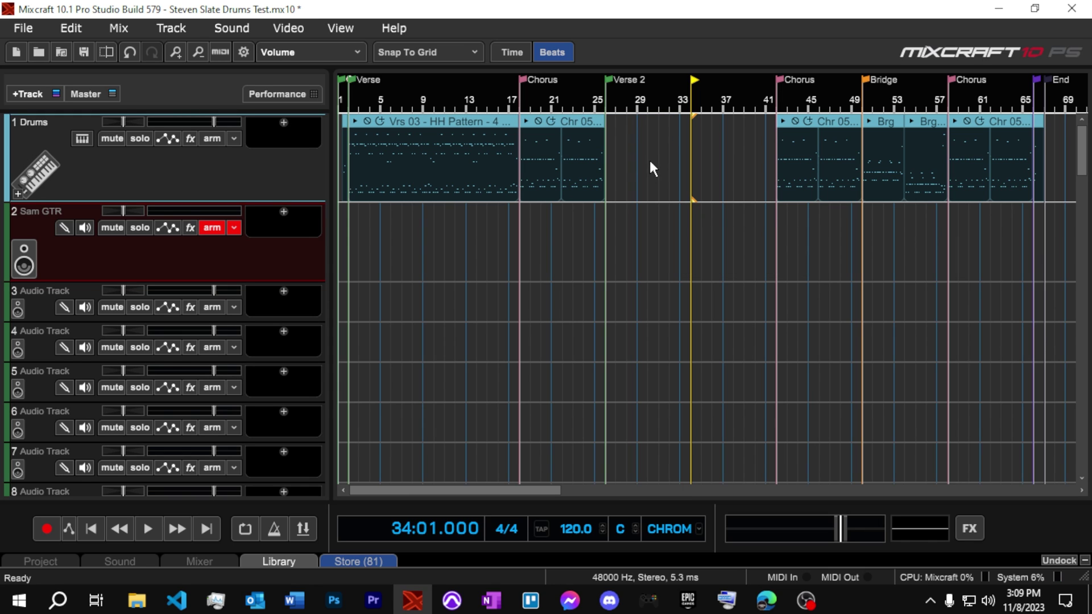
Paste the copied verse clip on the Drums track at the start of Verse 2, measure 26, and save the project.
click(610, 154)
key(ctrl+v)
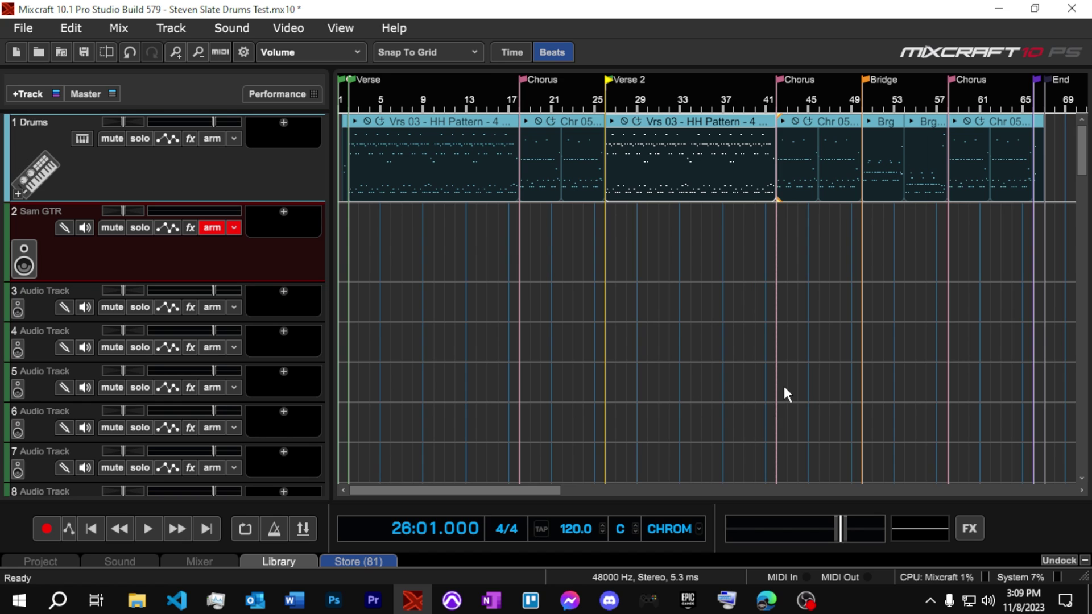
scroll(783, 384, down, 2)
scroll(783, 384, up, 2)
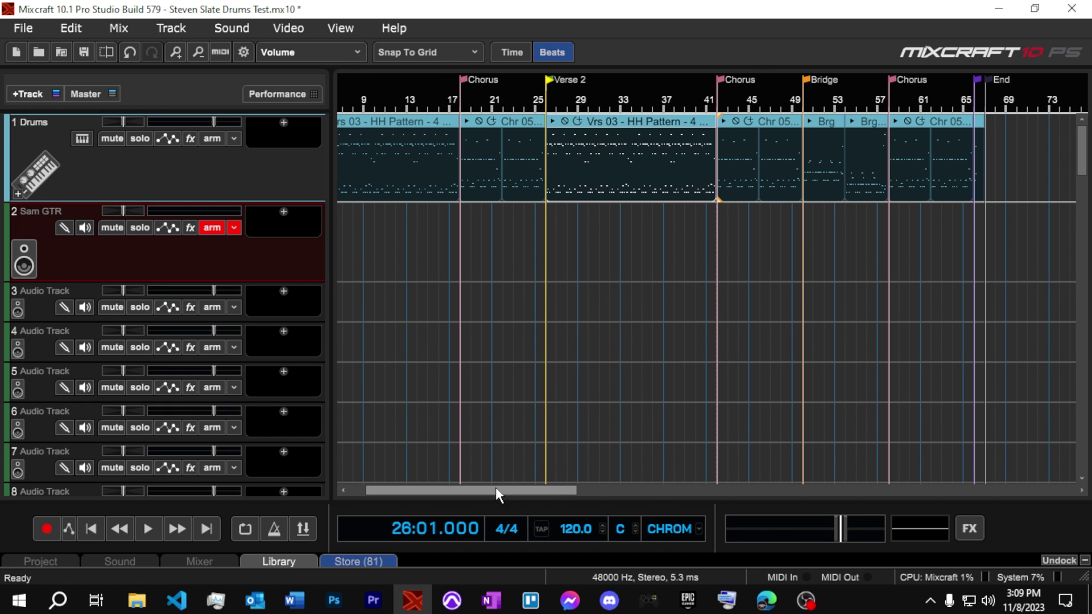
drag(496, 489, 178, 283)
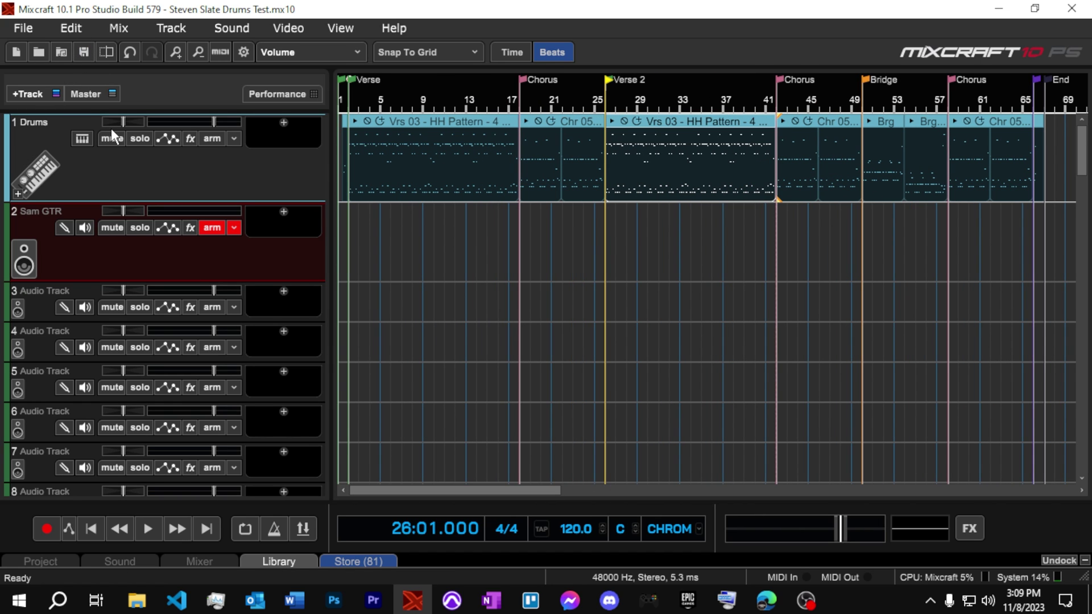
Review the guitar track's audio input and recording mode options, and set the playback position to the start of the song.
click(101, 267)
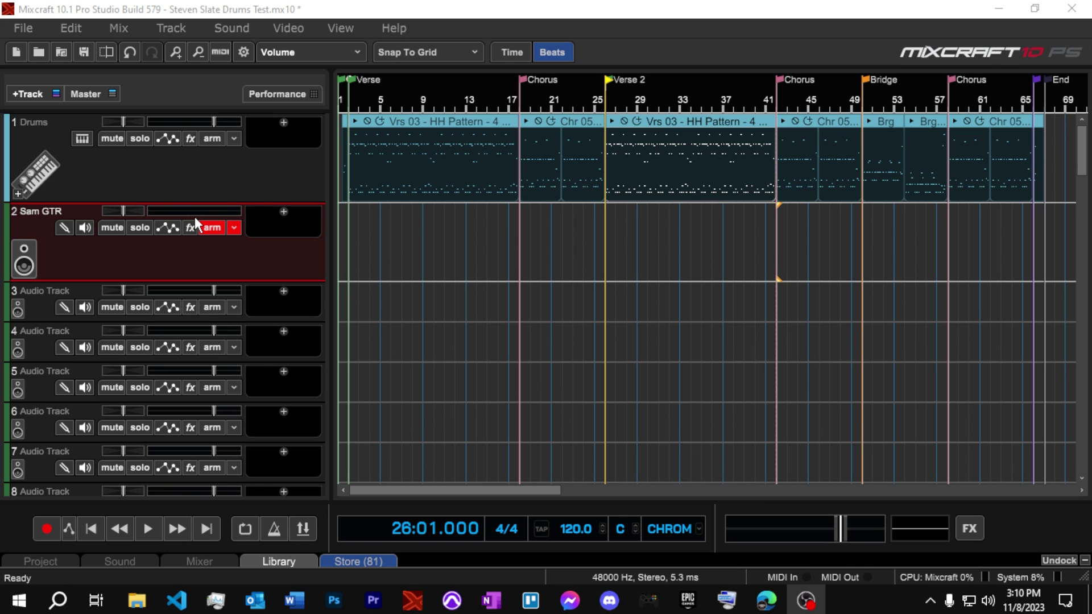
click(237, 228)
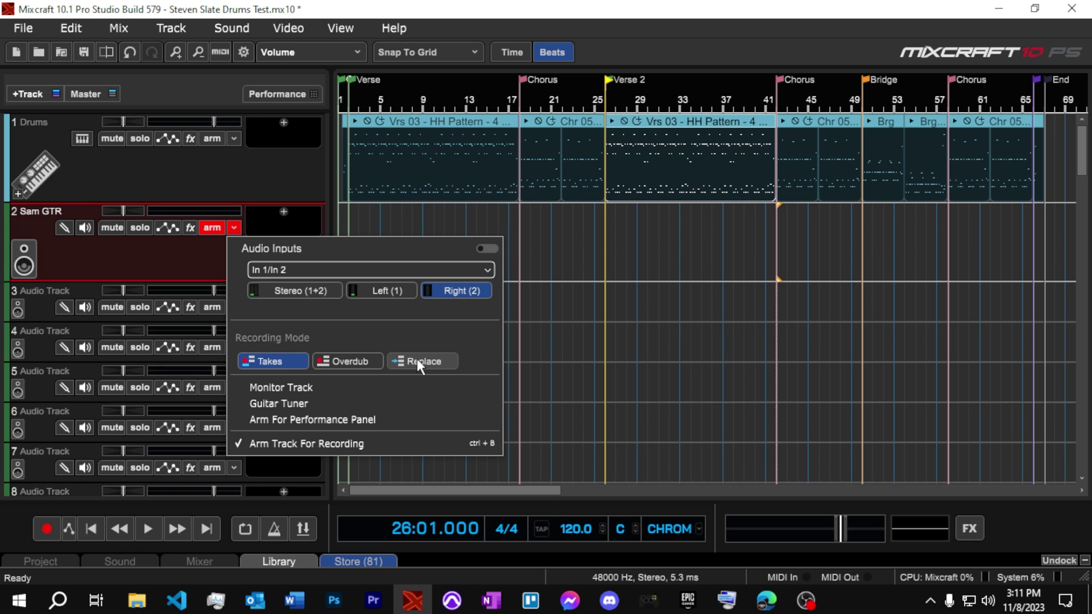
click(343, 227)
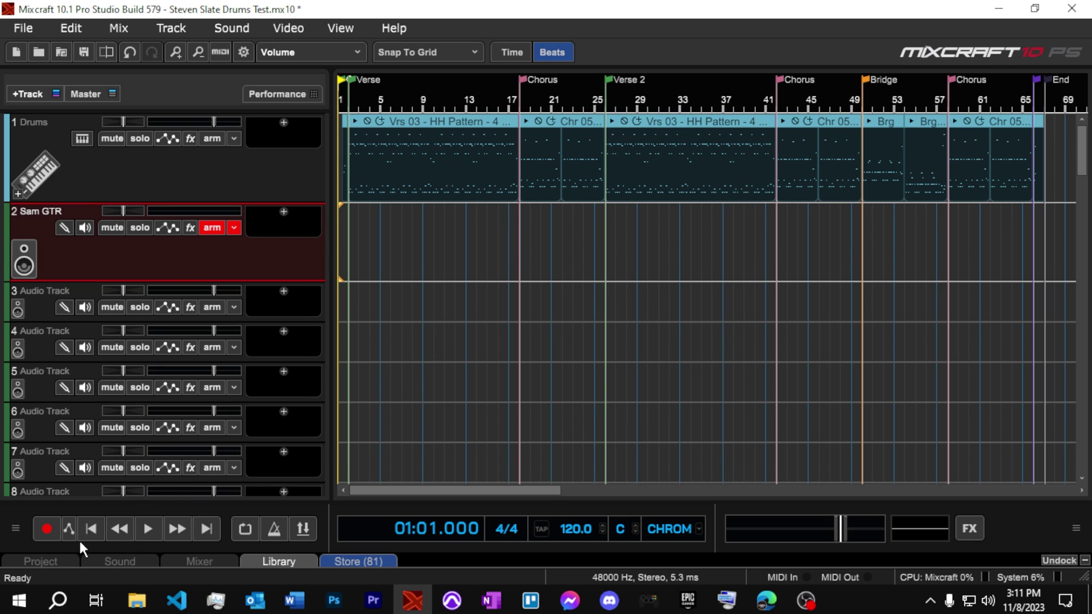
click(92, 49)
Add the GTR Tool Rack Mono/Stereo (VST3) effect to the guitar track and reposition its plug-in window.
click(284, 211)
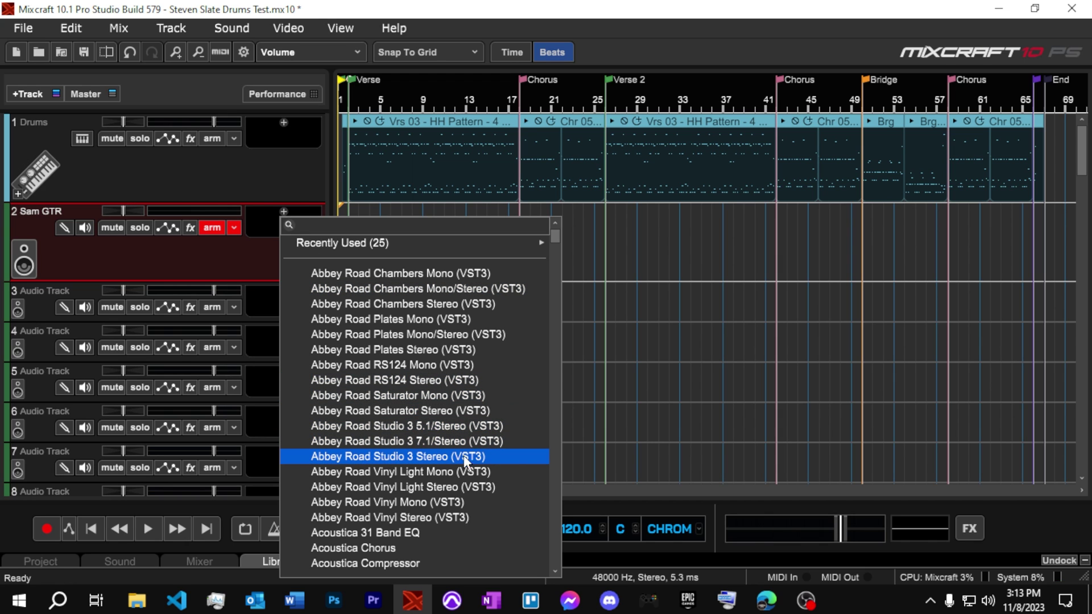
scroll(465, 460, down, 10)
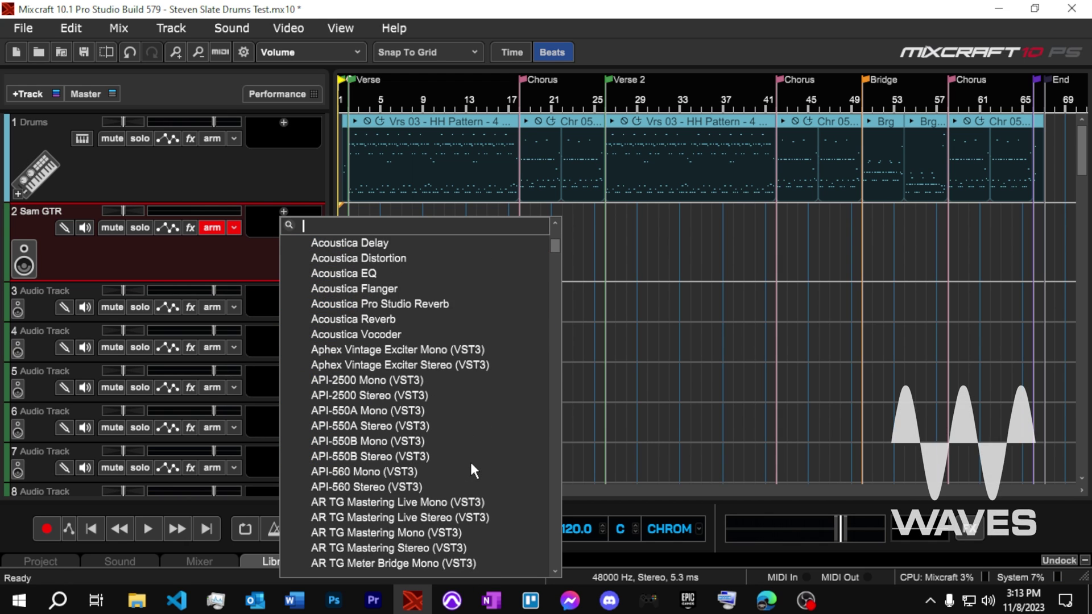
scroll(470, 460, down, 4)
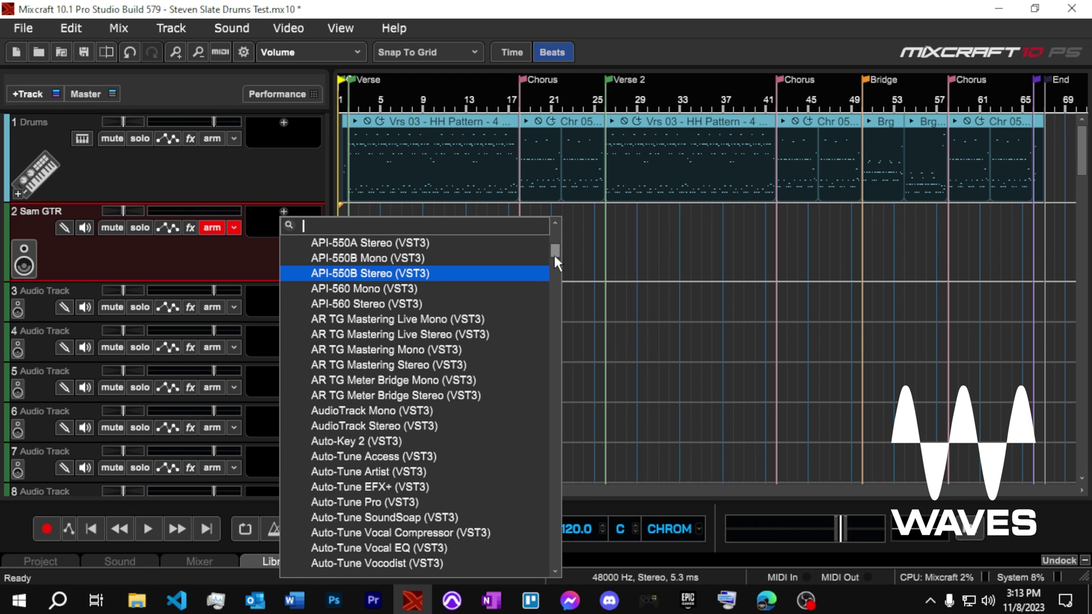
drag(554, 252, 551, 335)
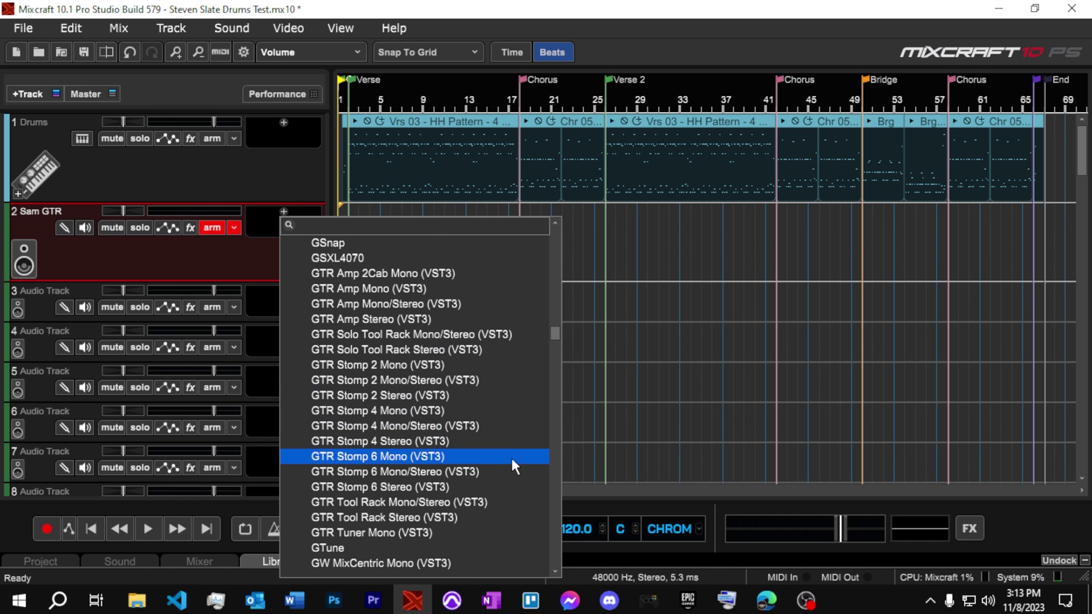
click(404, 502)
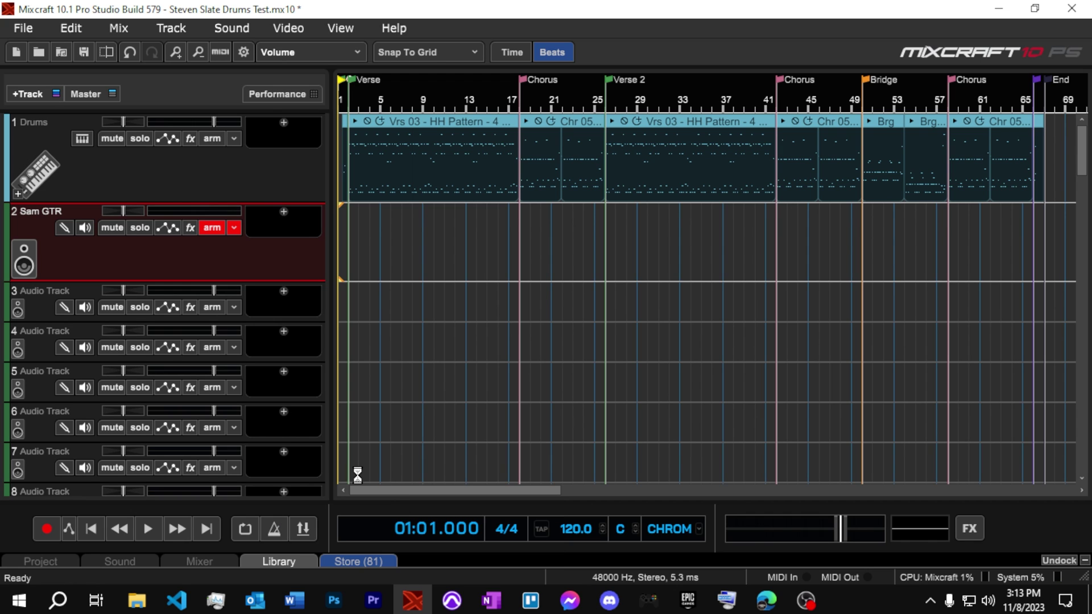
drag(567, 91, 642, 62)
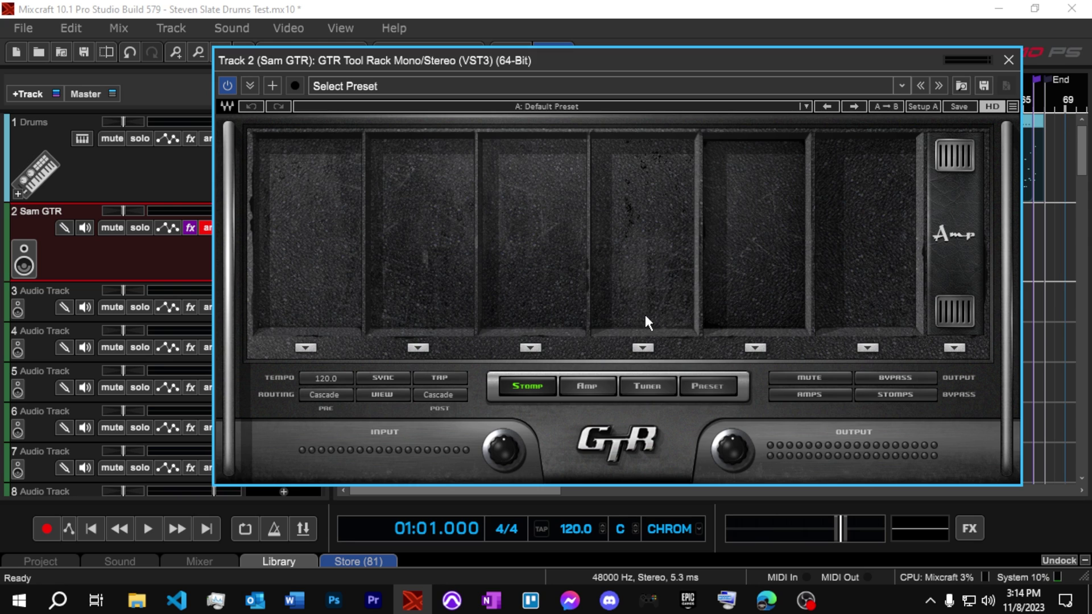
Turn on input monitoring for the guitar track and load the CleanTrem preset in the GTR Tool Rack.
click(725, 385)
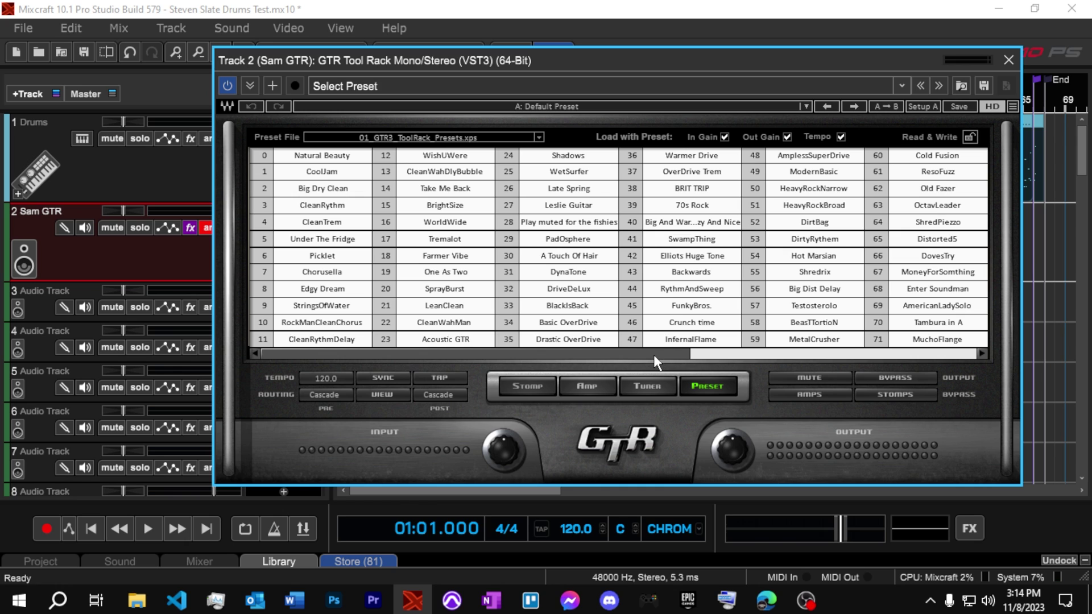
drag(422, 59, 502, 53)
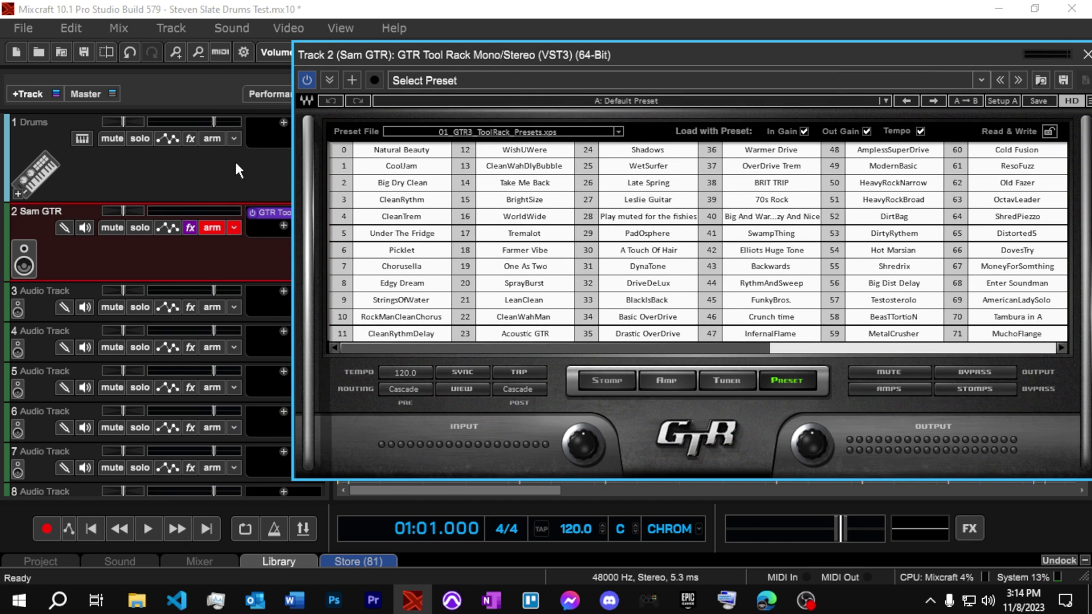
click(85, 227)
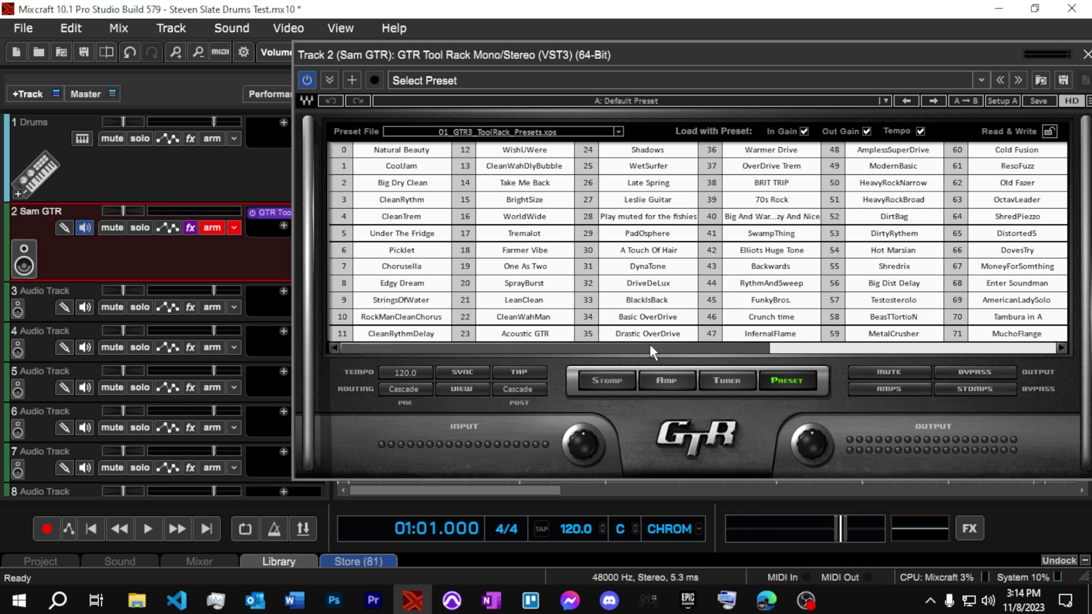
click(394, 215)
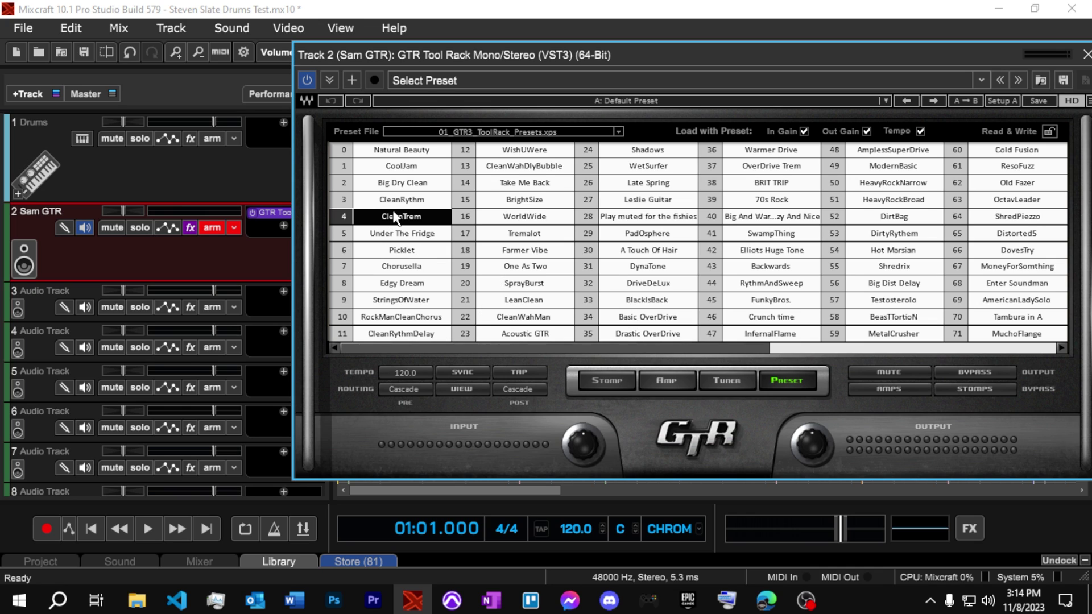
double_click(398, 220)
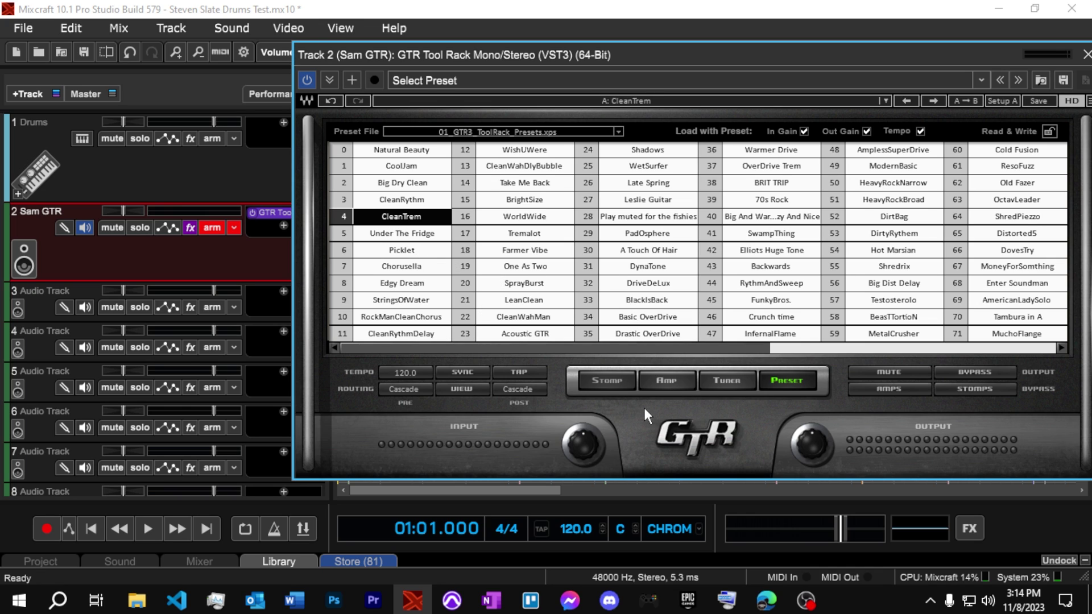
Examine the stomp, amp and tuner views of the loaded GTR preset.
click(614, 382)
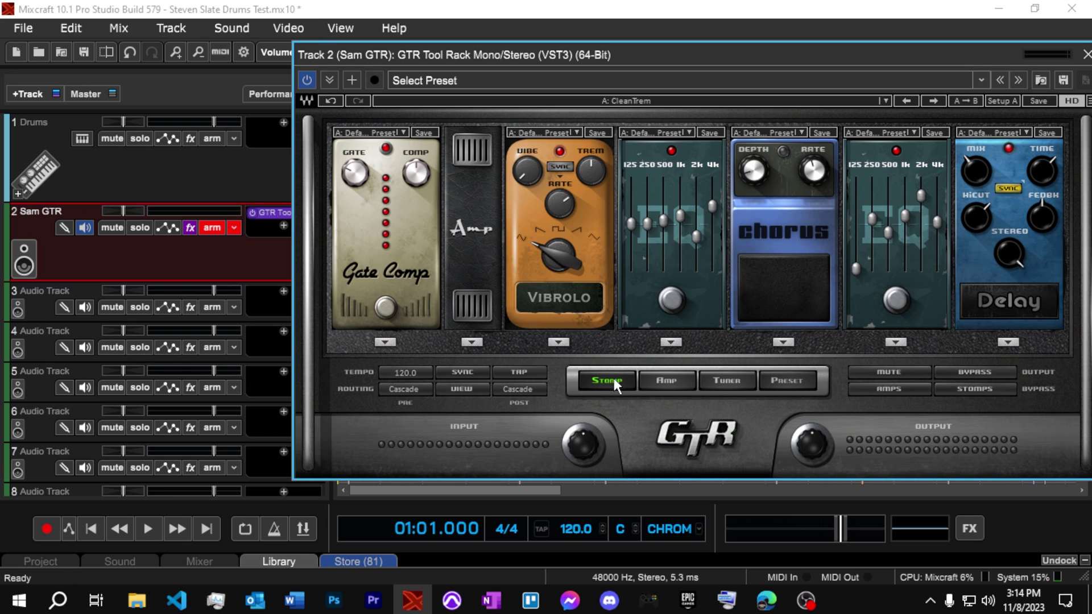
click(673, 378)
click(719, 379)
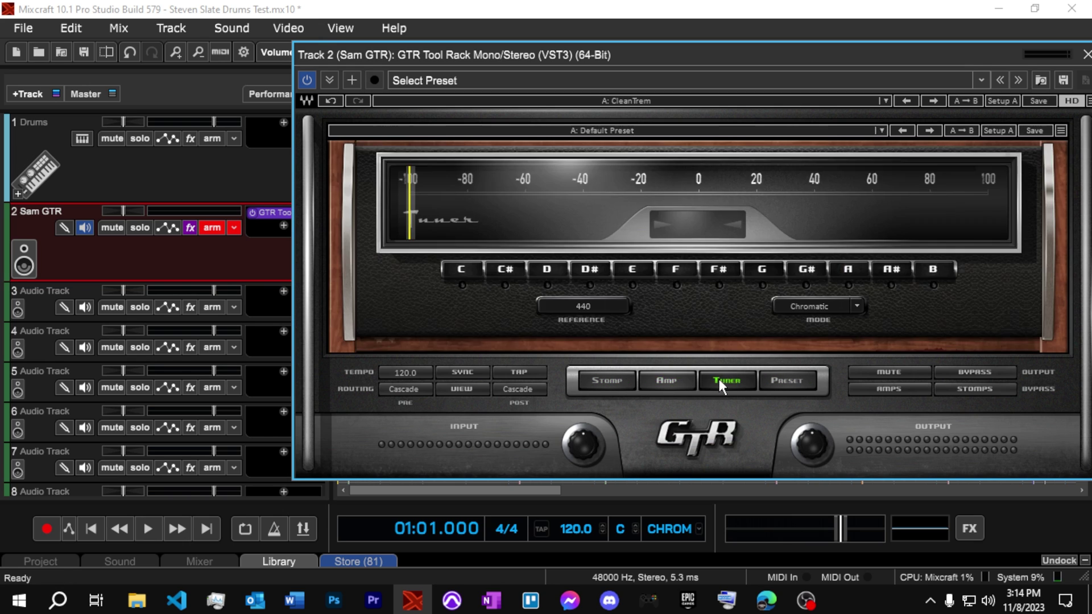
click(601, 380)
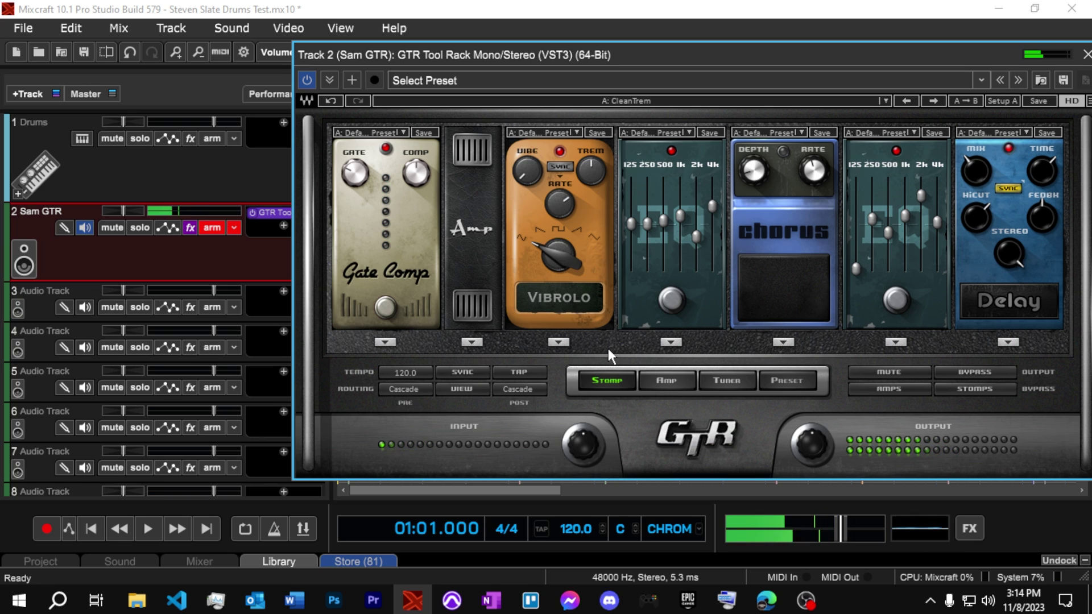
Load the LeanClean preset in the GTR Tool Rack and show its stomp pedals.
click(791, 382)
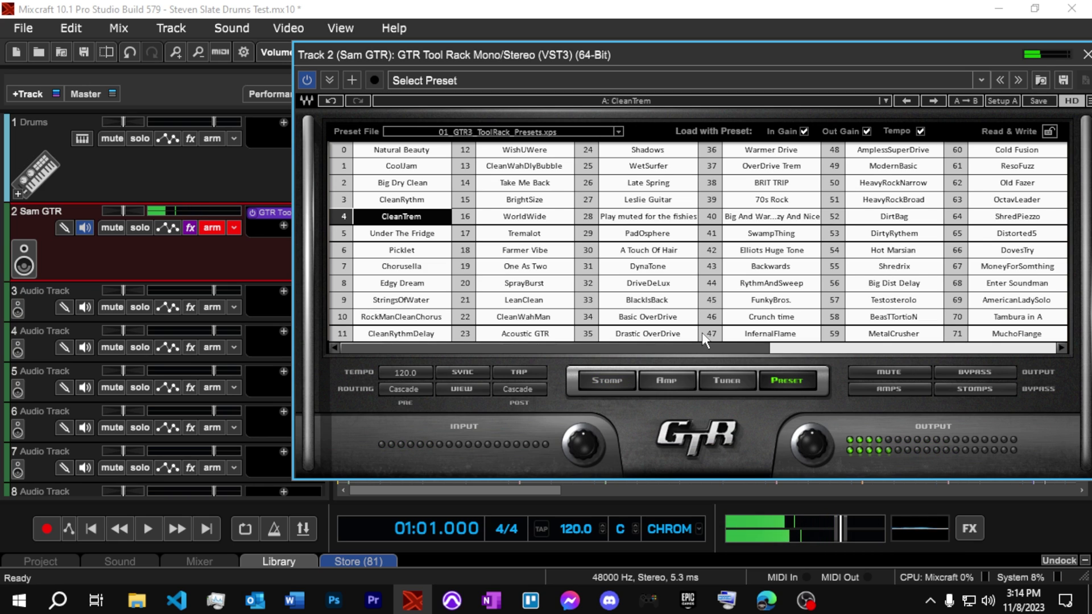
click(524, 300)
click(602, 381)
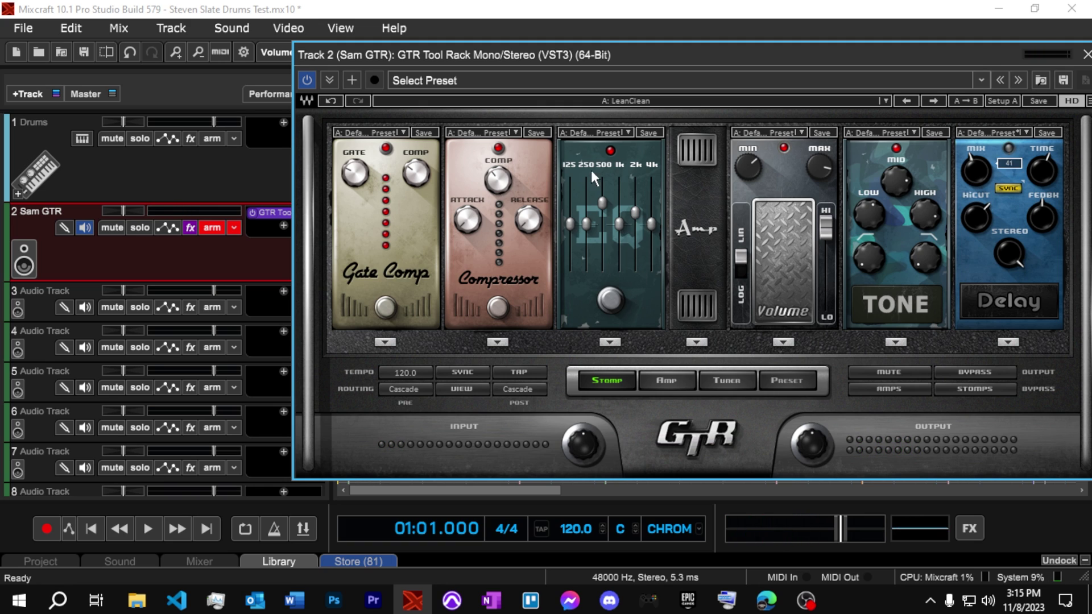
Switch off the EQ stomp and adjust the high and mid levels on the Tone stomp.
click(611, 151)
drag(925, 216, 903, 188)
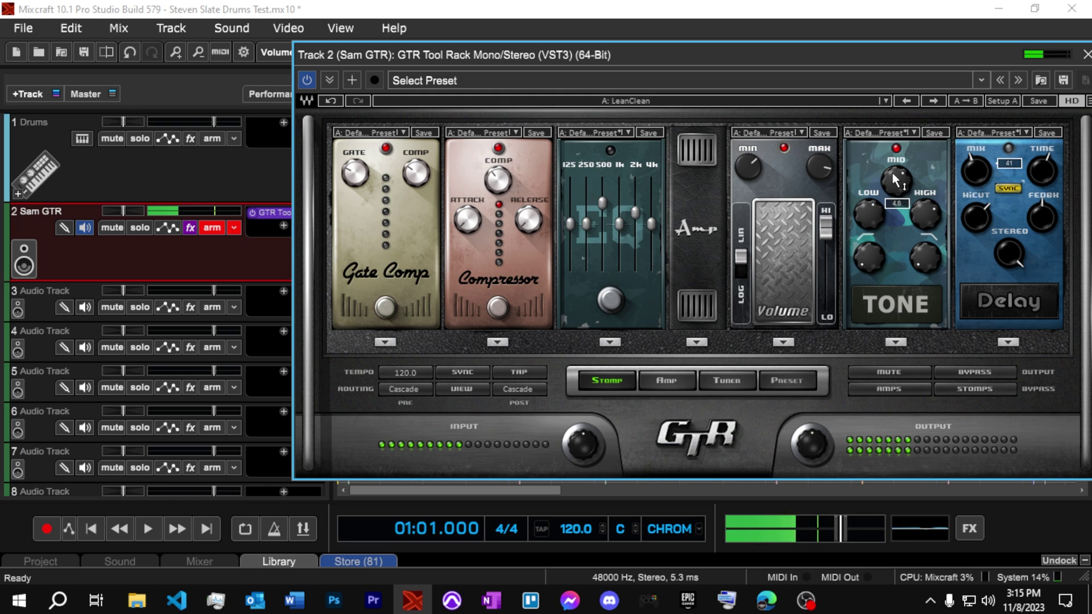
Set the linked amps to the clean Warm type with the 4_12inchVintage cabinet.
click(685, 386)
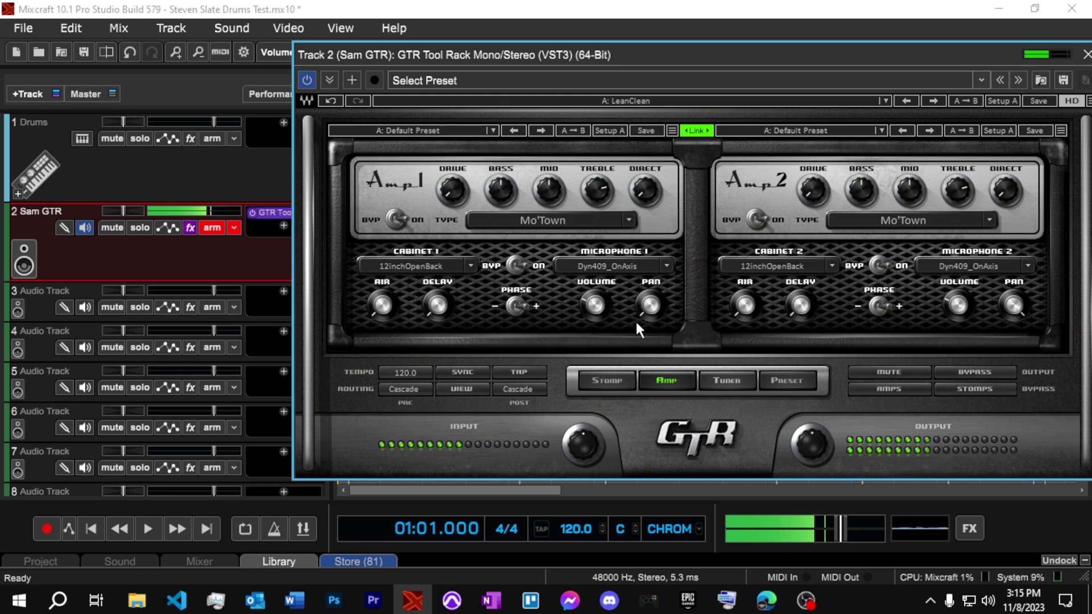
click(629, 220)
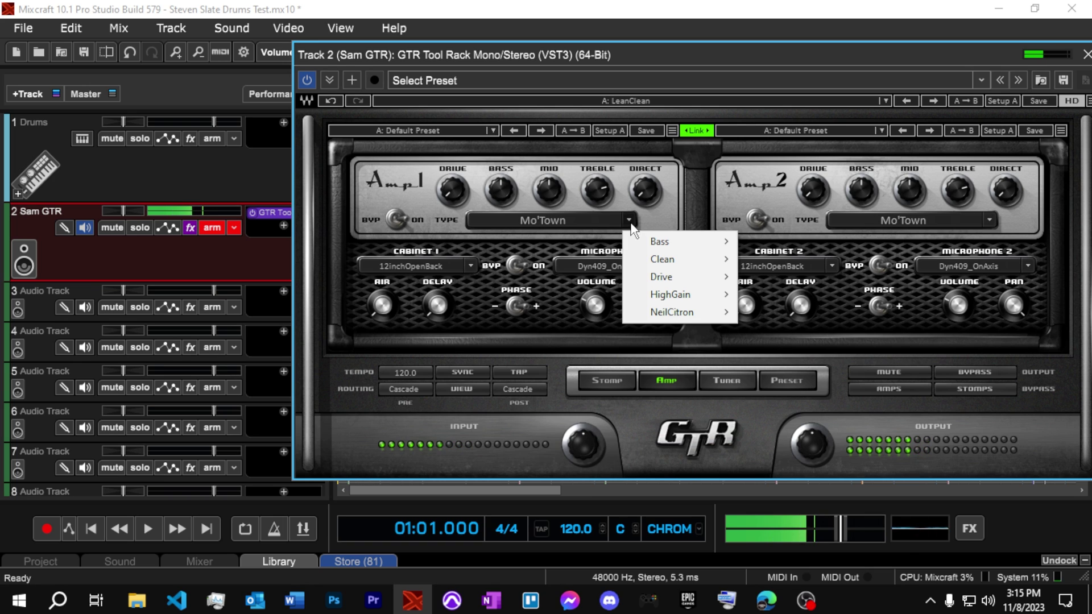
mouse_move(659, 264)
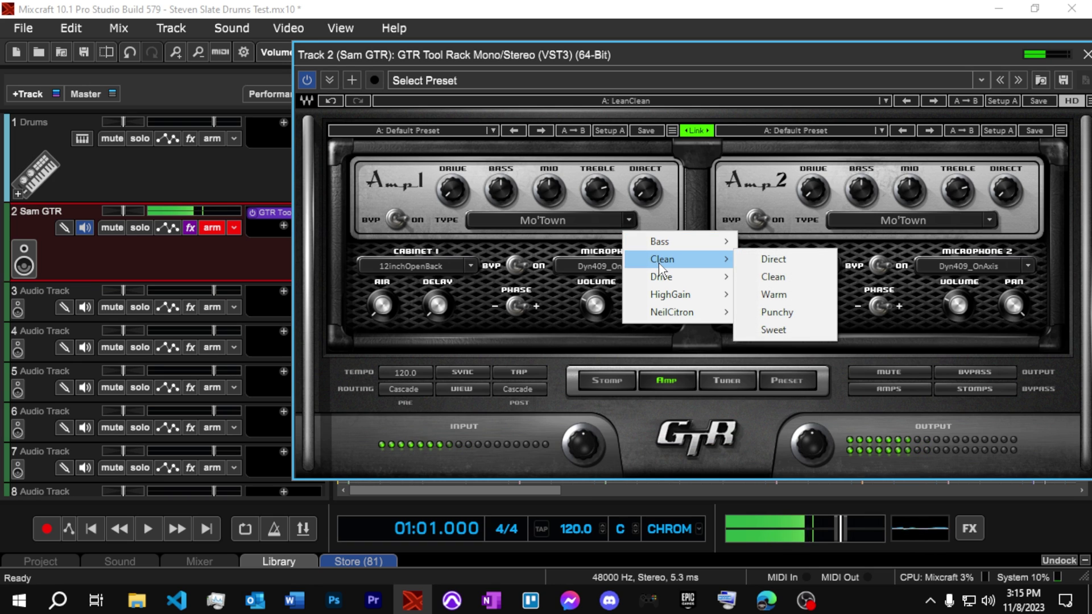
click(783, 295)
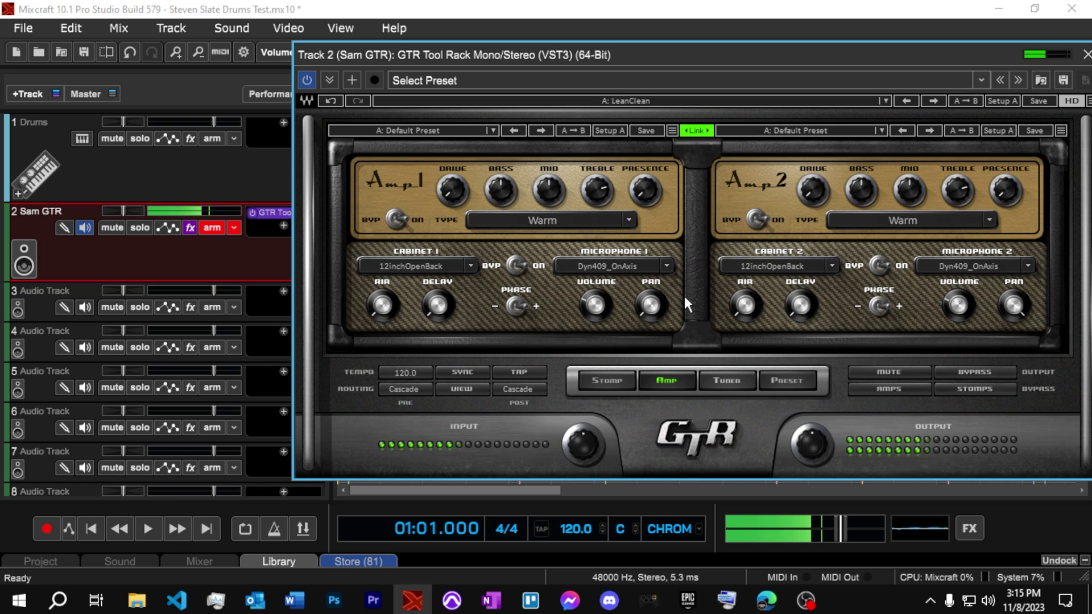
click(471, 266)
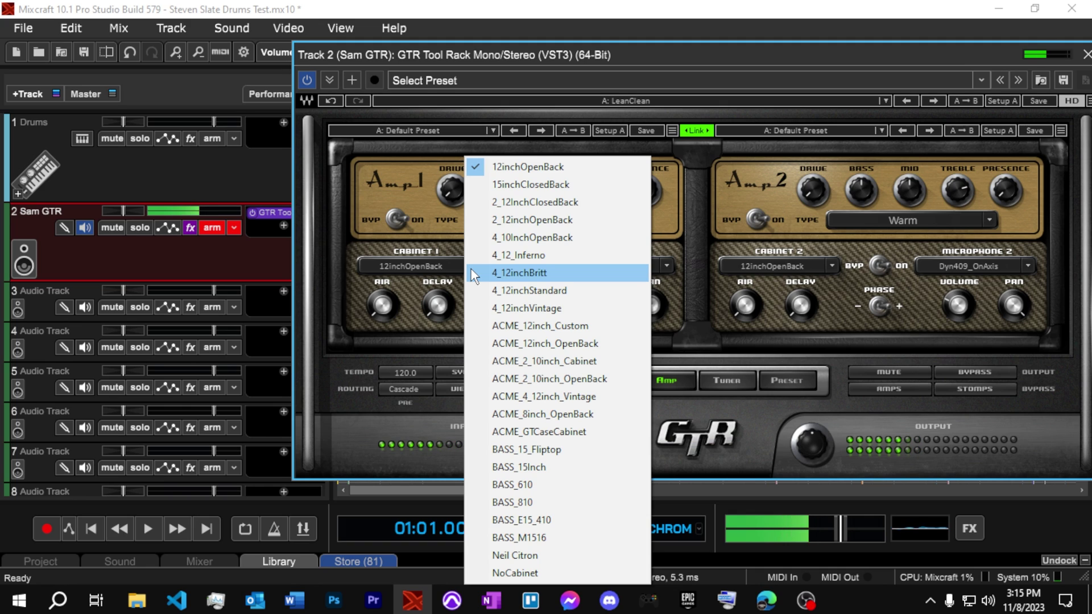
click(499, 314)
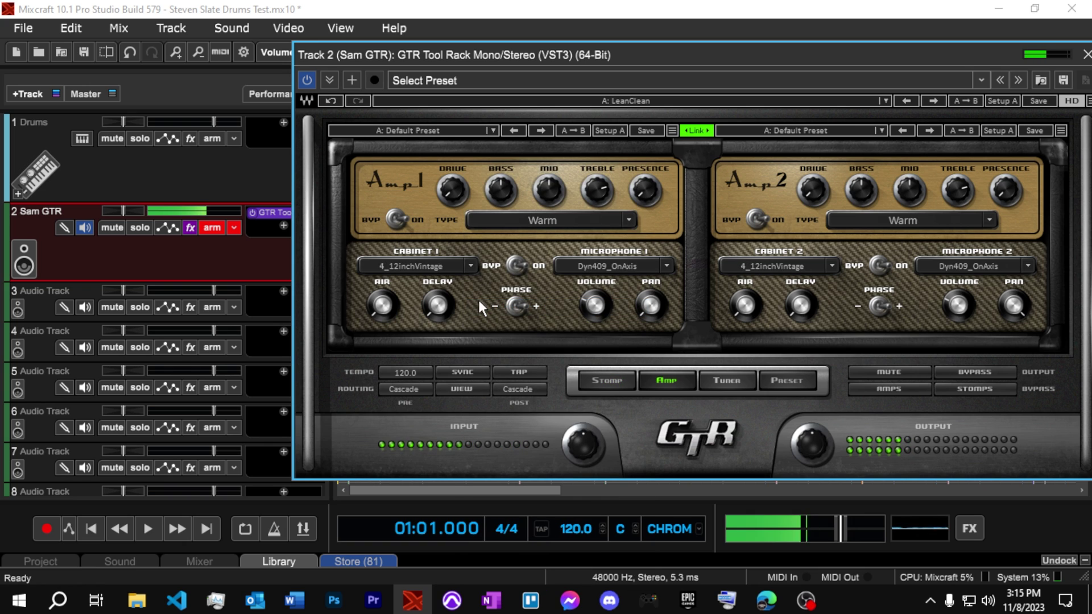
Try the DynRE20_OffAxis microphone on the linked amps, and settle on DynRE20_OnAxis.
click(668, 266)
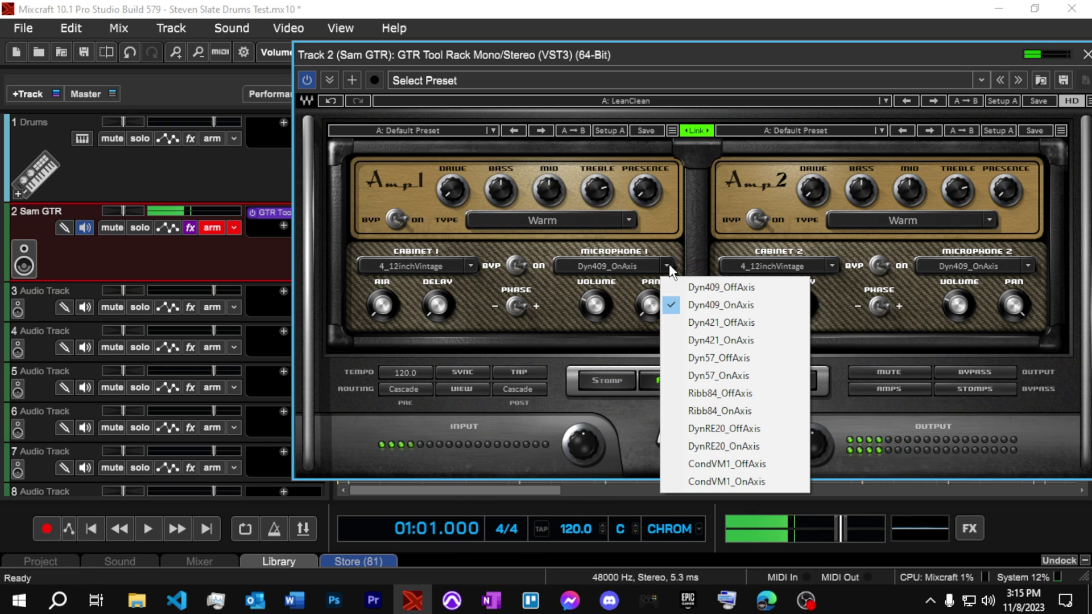
click(468, 265)
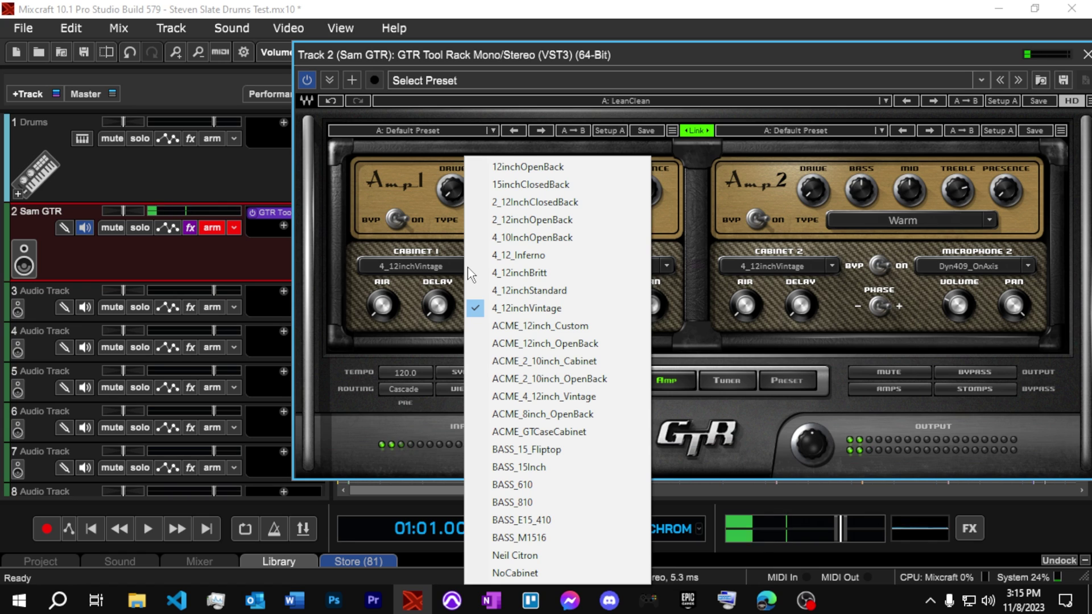
click(665, 267)
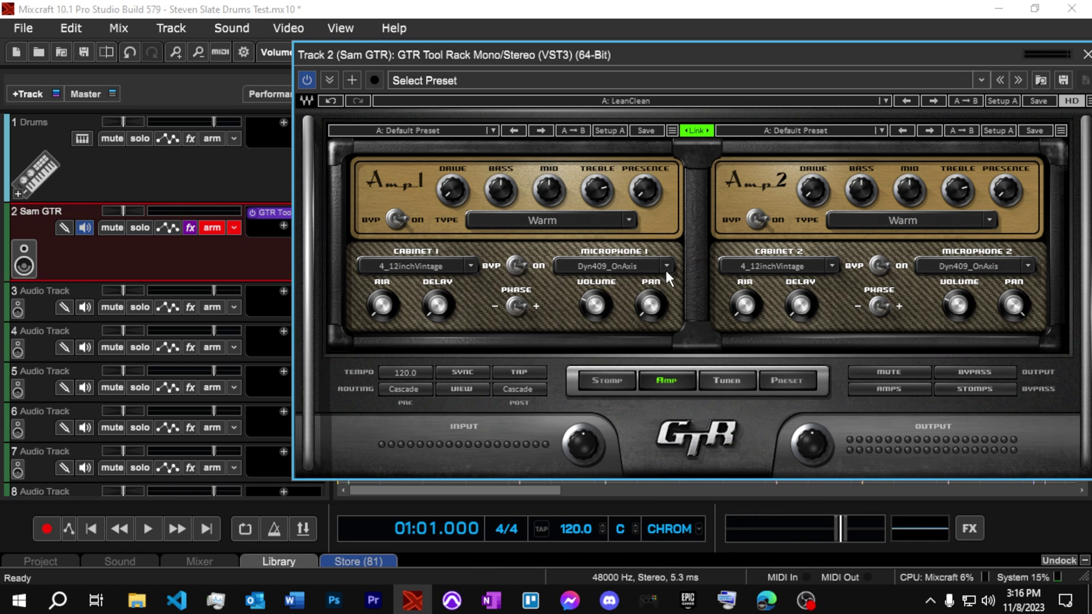
click(668, 266)
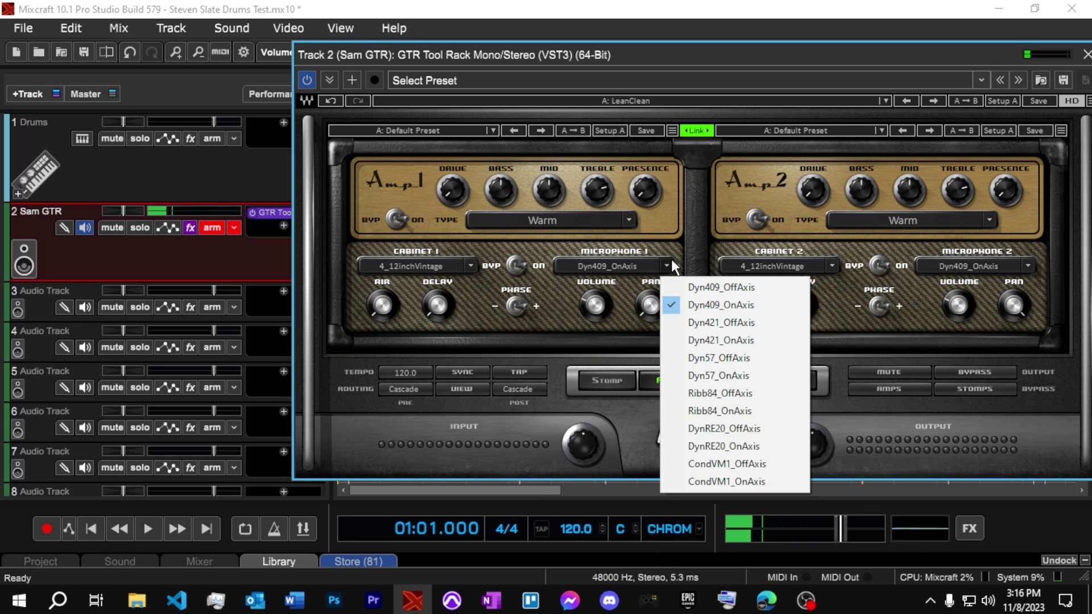
click(714, 429)
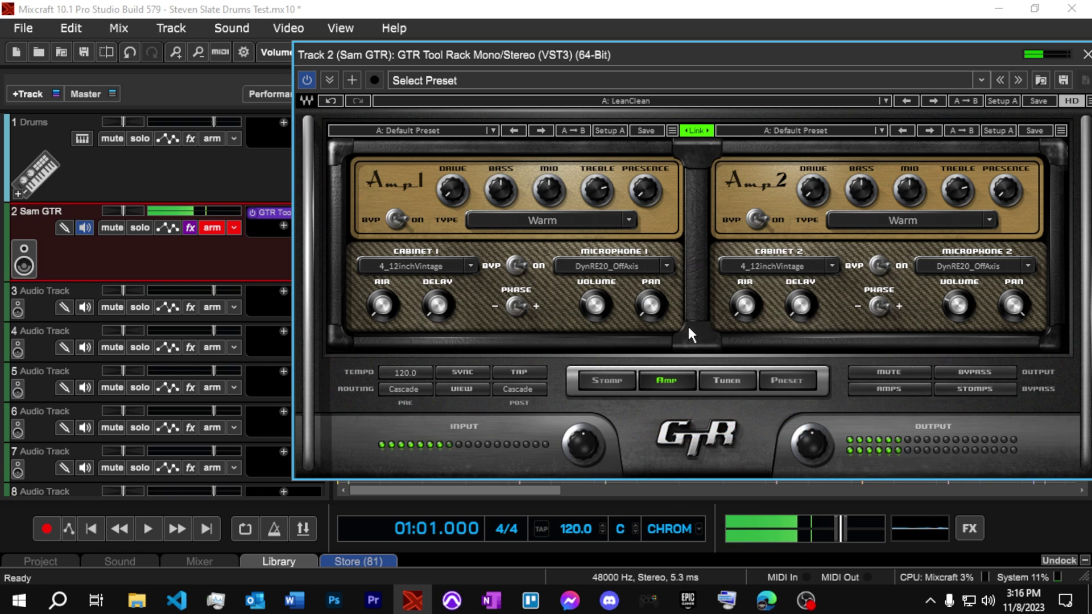
click(664, 260)
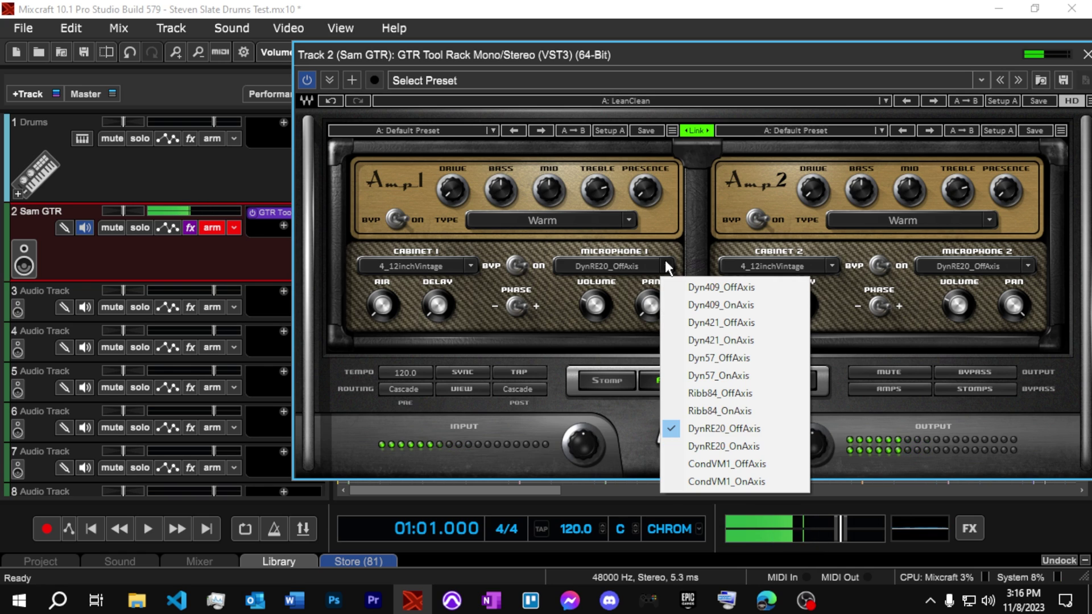
click(675, 444)
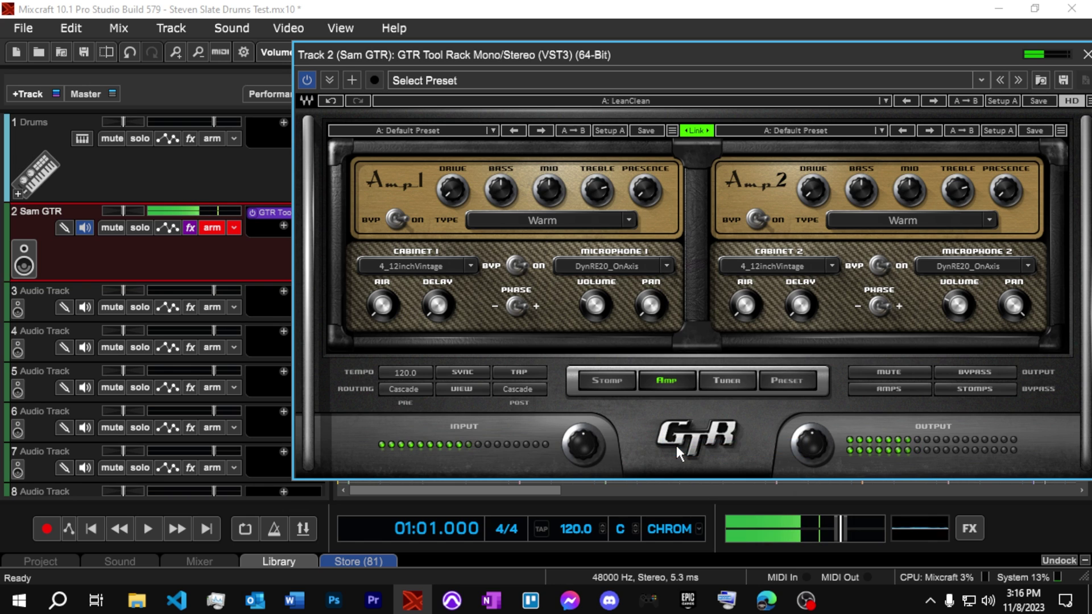
Fine-tune the mid, low and high-cut controls of the Tone stomp.
click(612, 380)
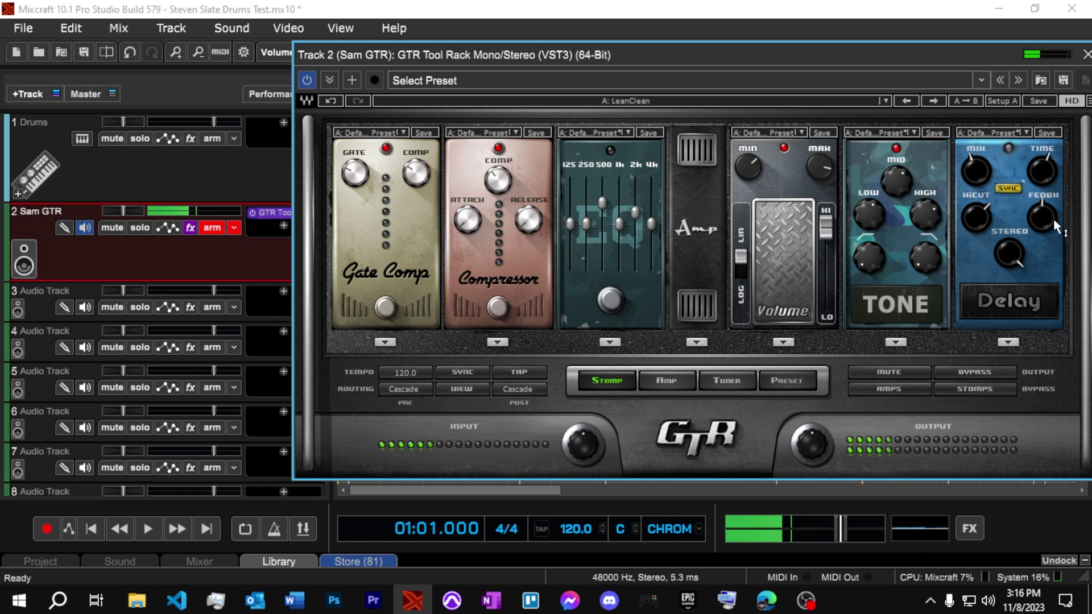
drag(892, 186, 893, 179)
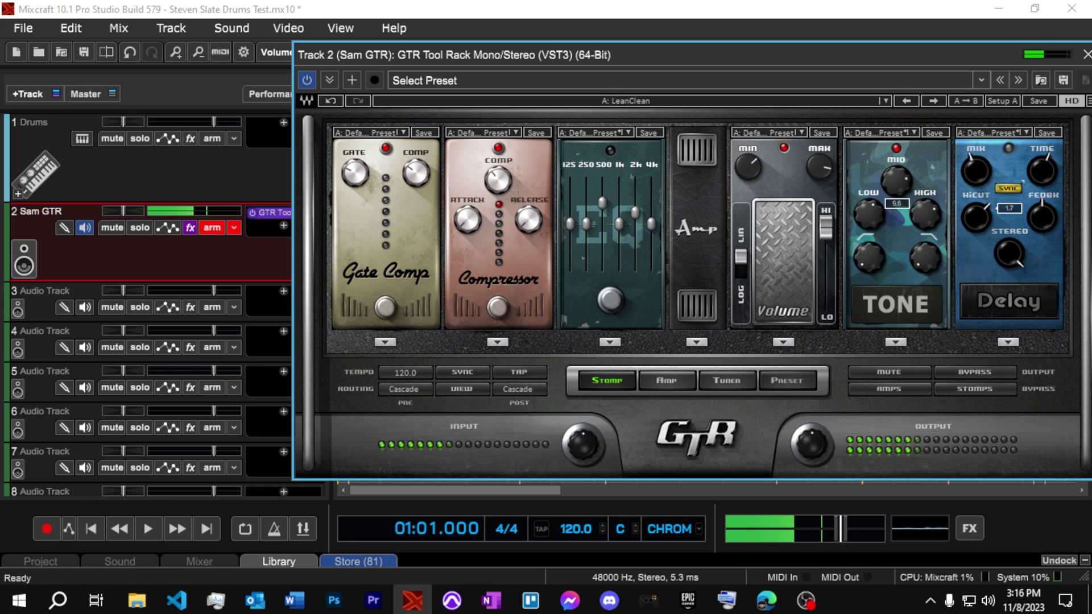
drag(873, 210, 873, 222)
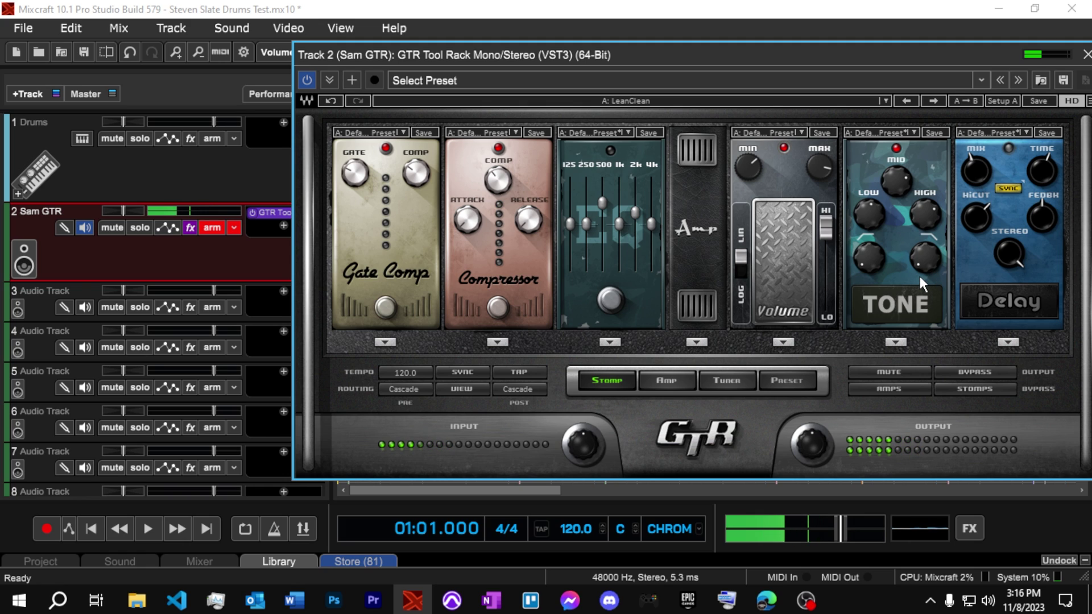
drag(928, 259, 927, 261)
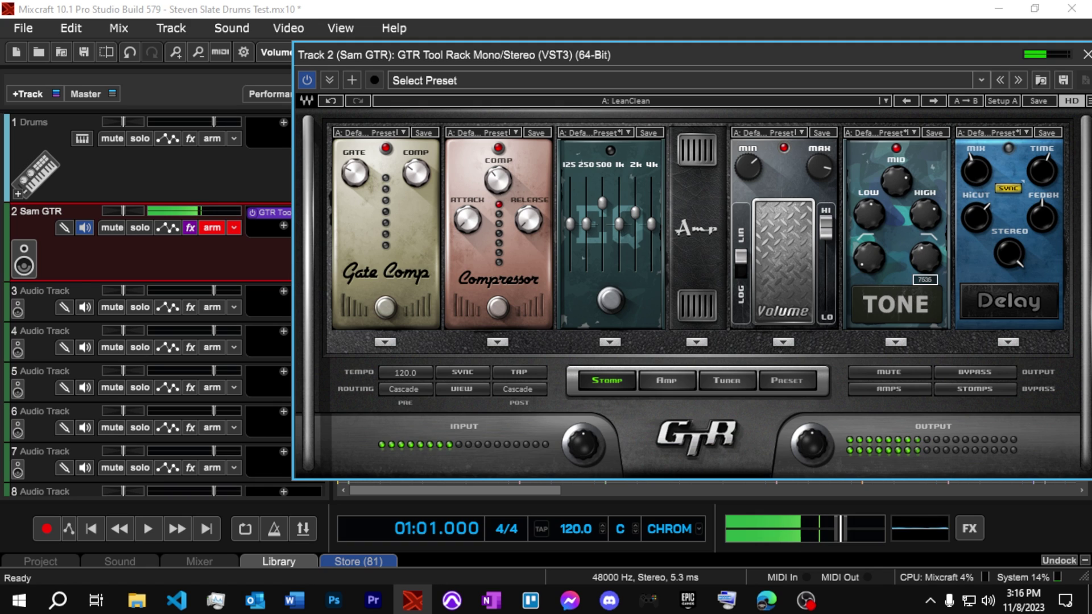
drag(927, 262, 927, 260)
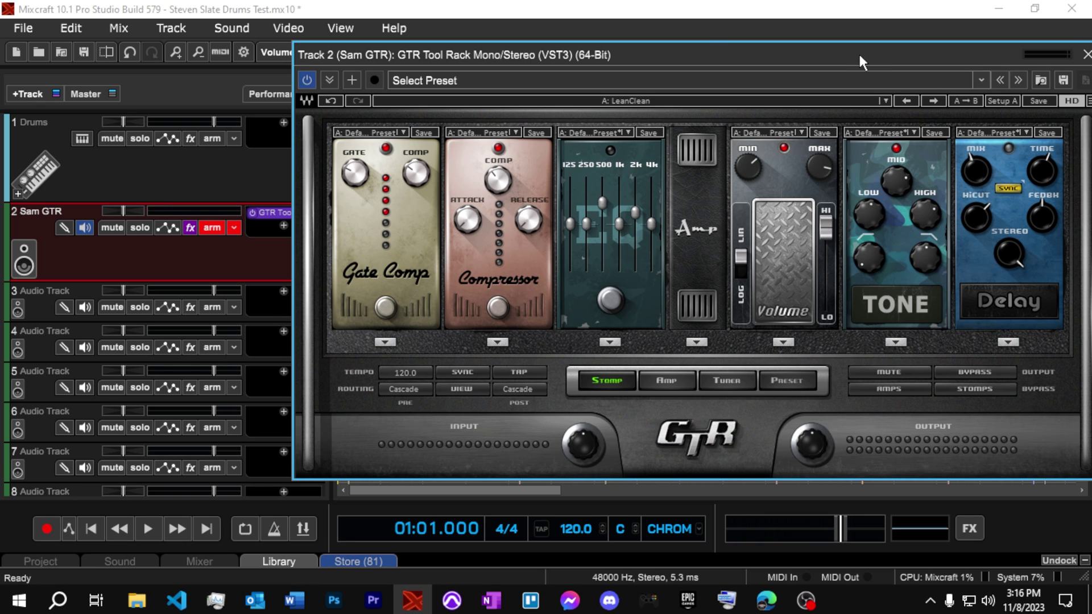
Check the GTR preset list and close the plug-in window.
drag(858, 52, 780, 64)
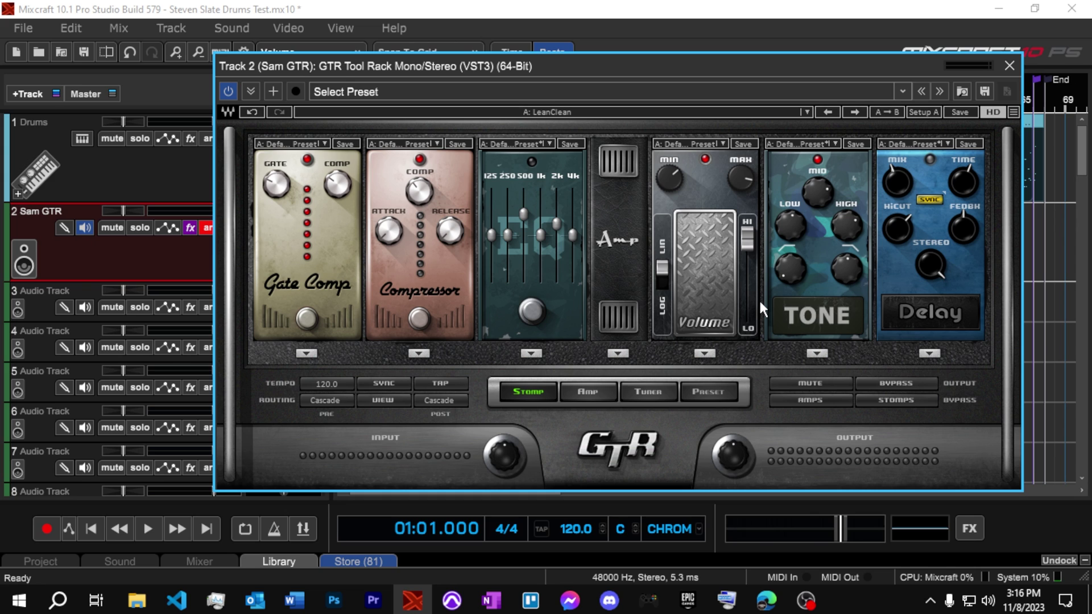
click(695, 394)
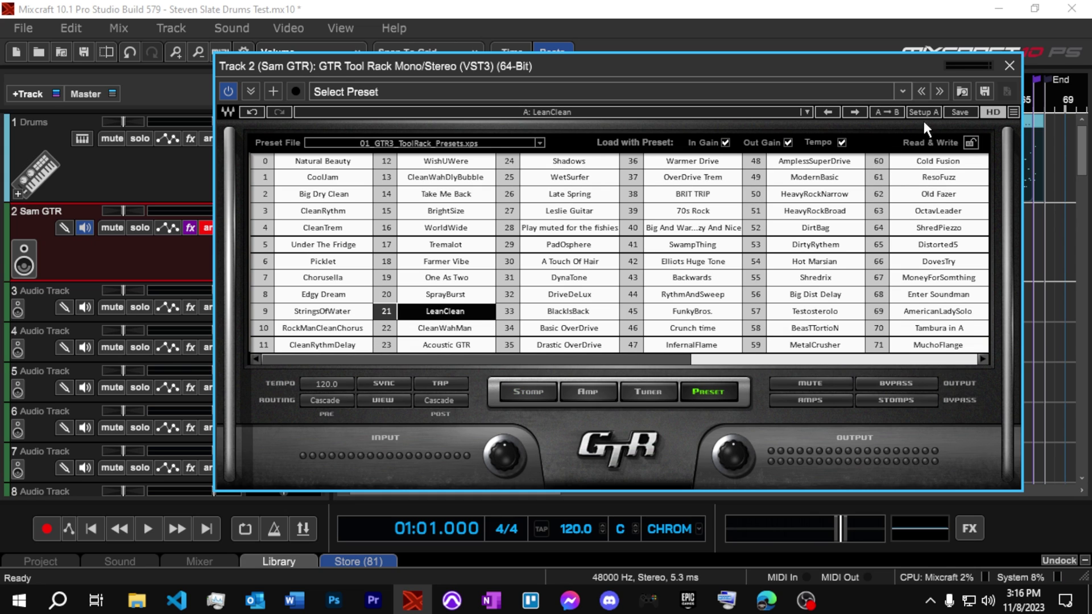
click(1010, 66)
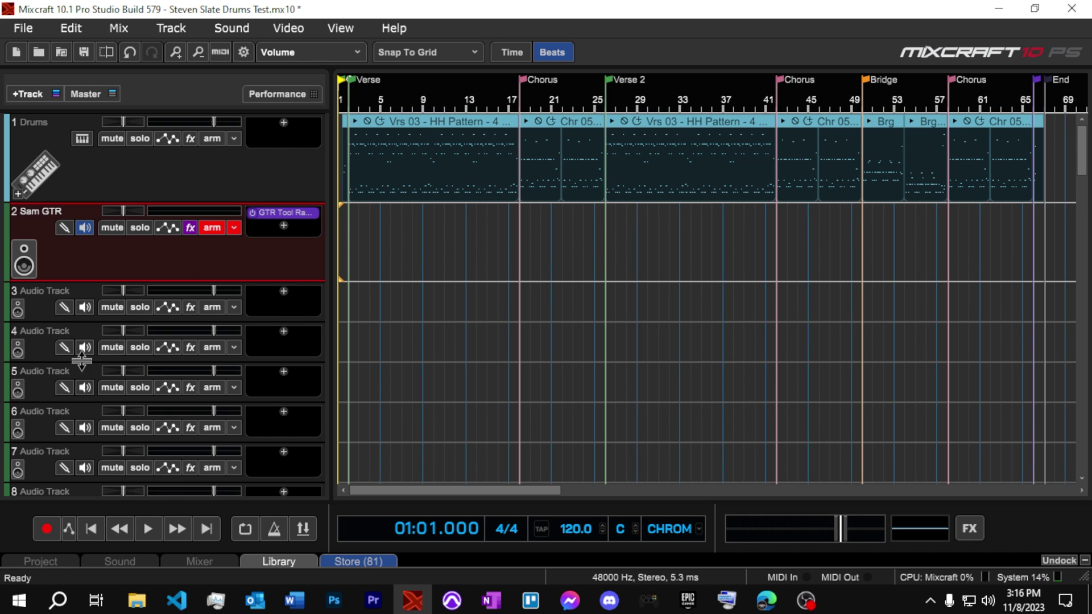
click(48, 529)
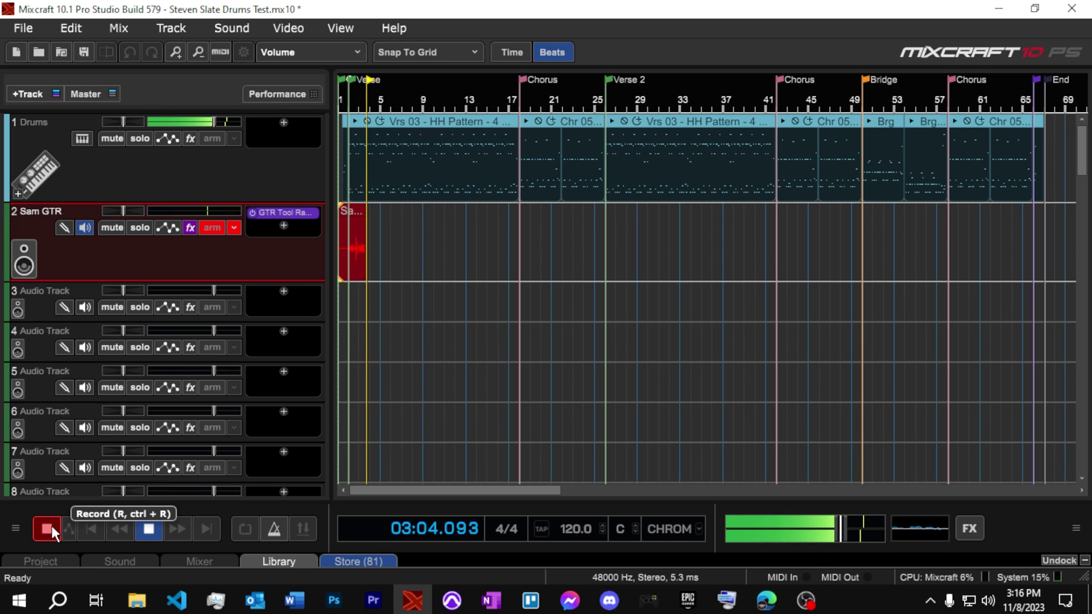
click(51, 525)
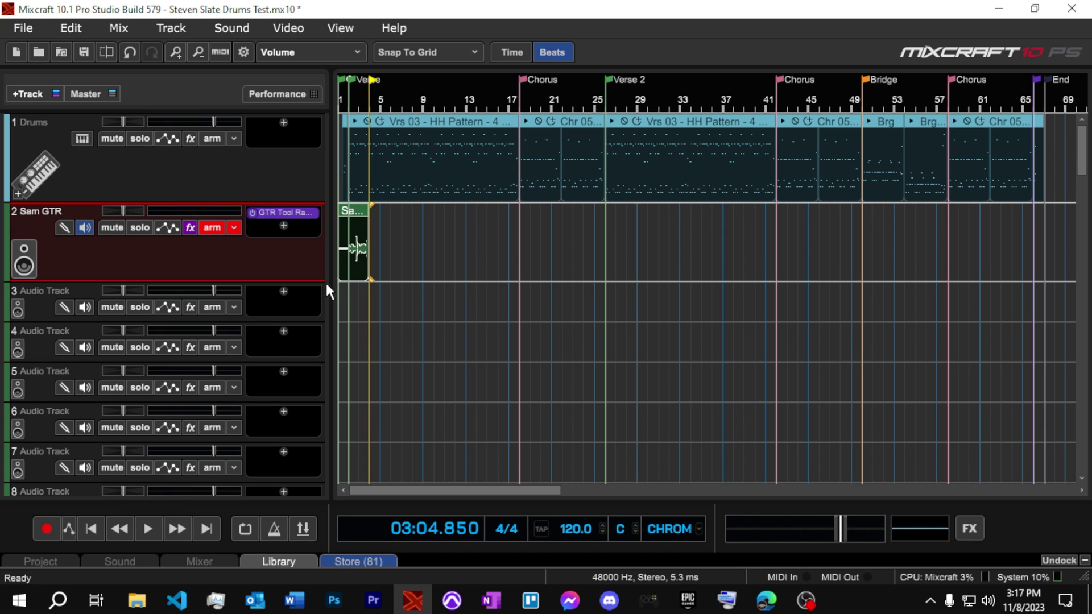
right_click(363, 211)
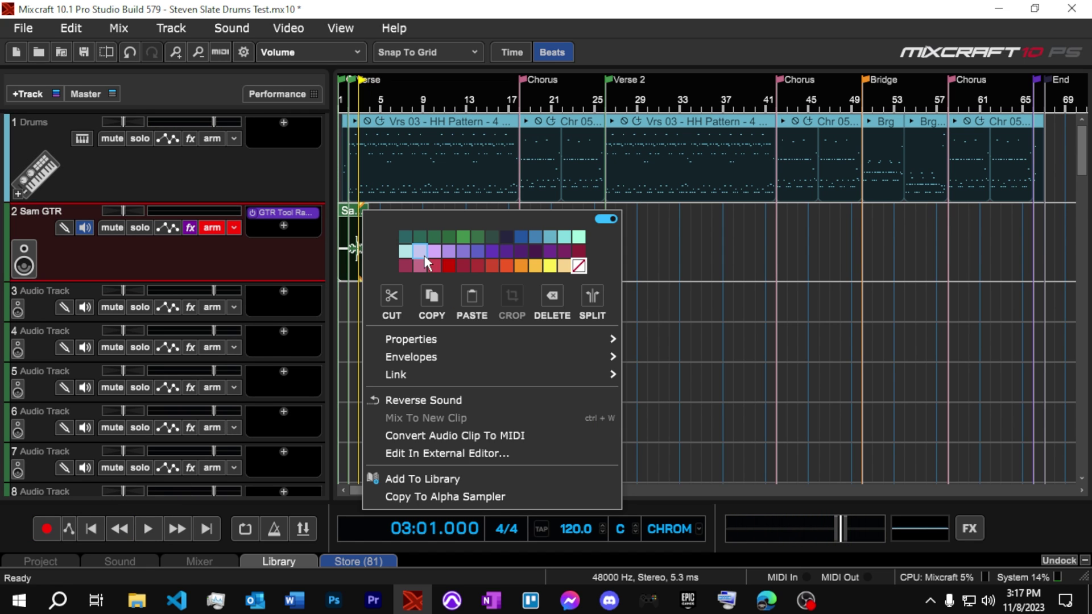
click(552, 299)
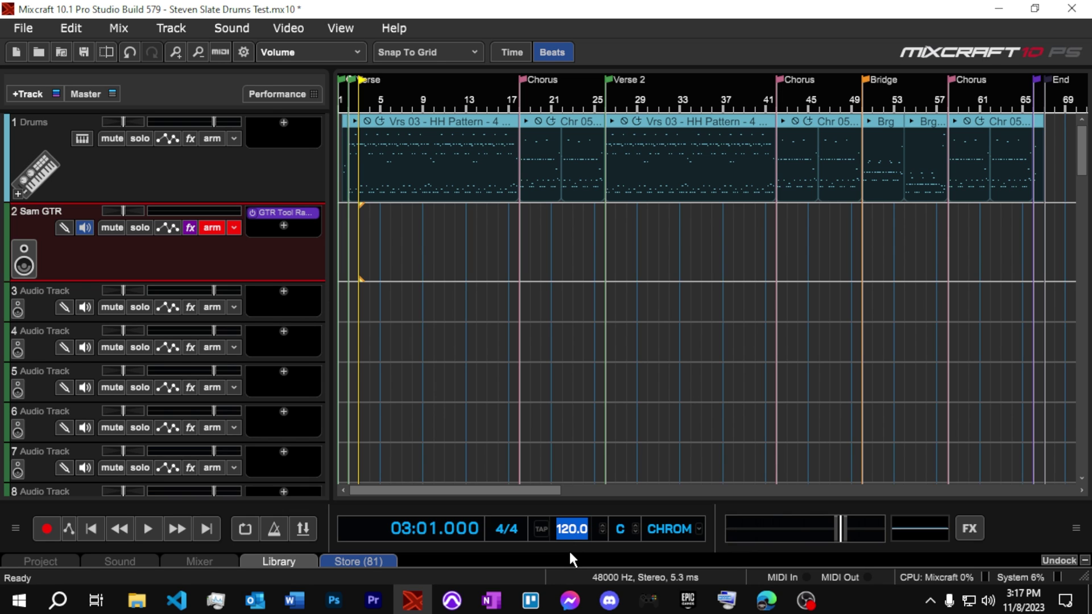
Set the project tempo to 105 BPM and record a full guitar take on the Sam GTR track, stopping just past the End marker.
text(05)
key(Return)
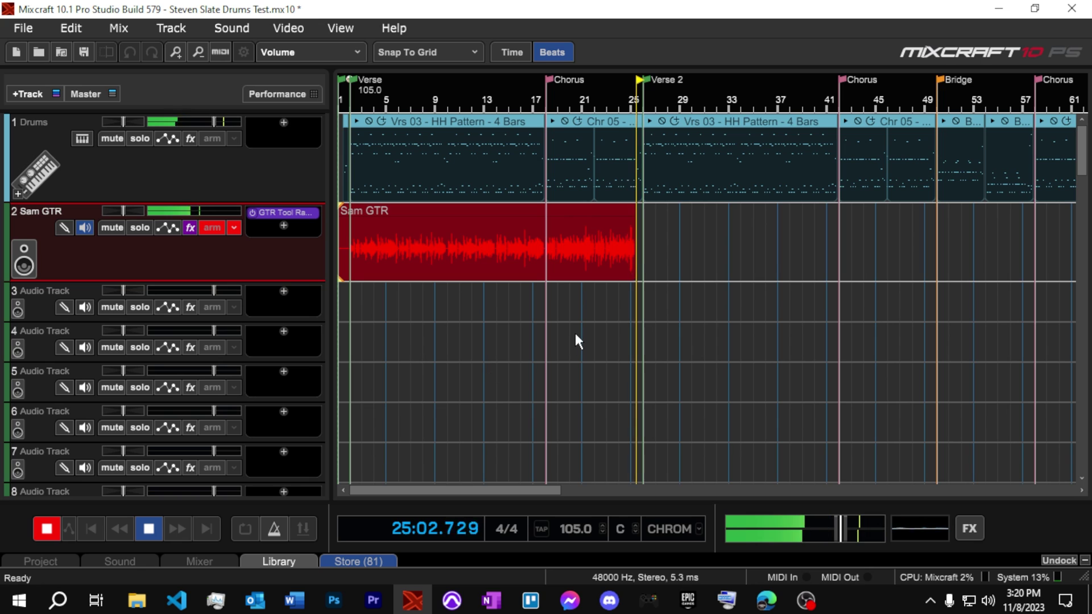
scroll(575, 333, down, 1)
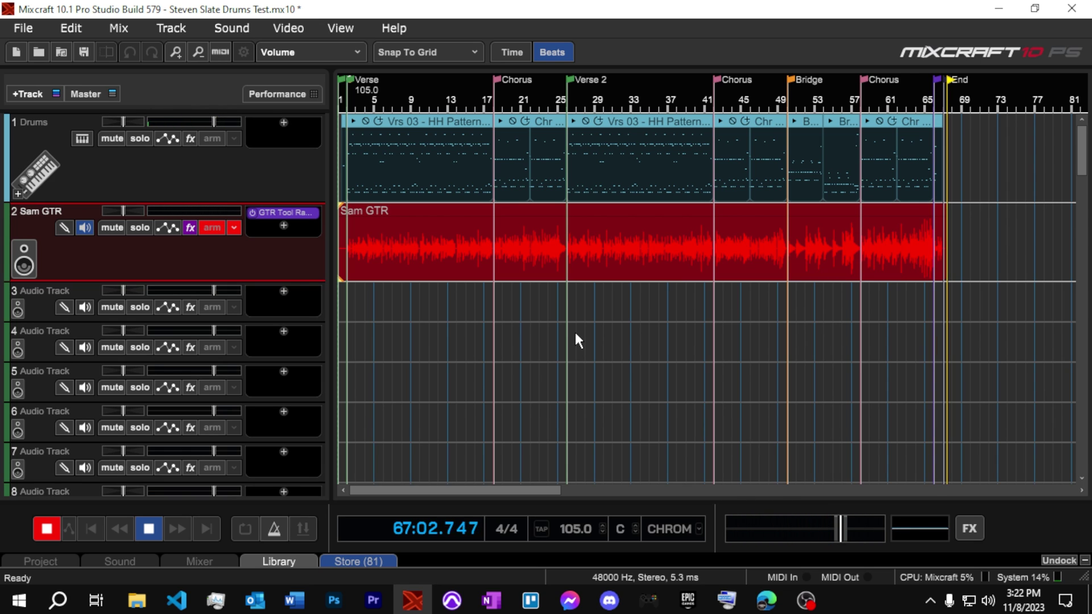
click(149, 528)
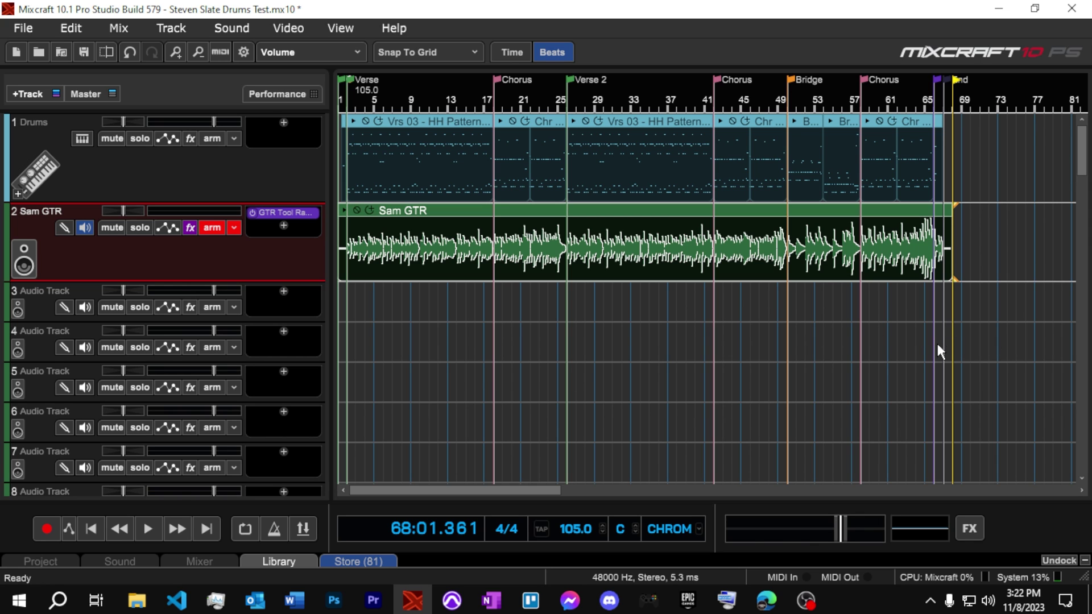
Turn snapping off and split the Sam GTR clip in the Outro at about 66:02.423, just before the last stray notes.
scroll(945, 319, up, 5)
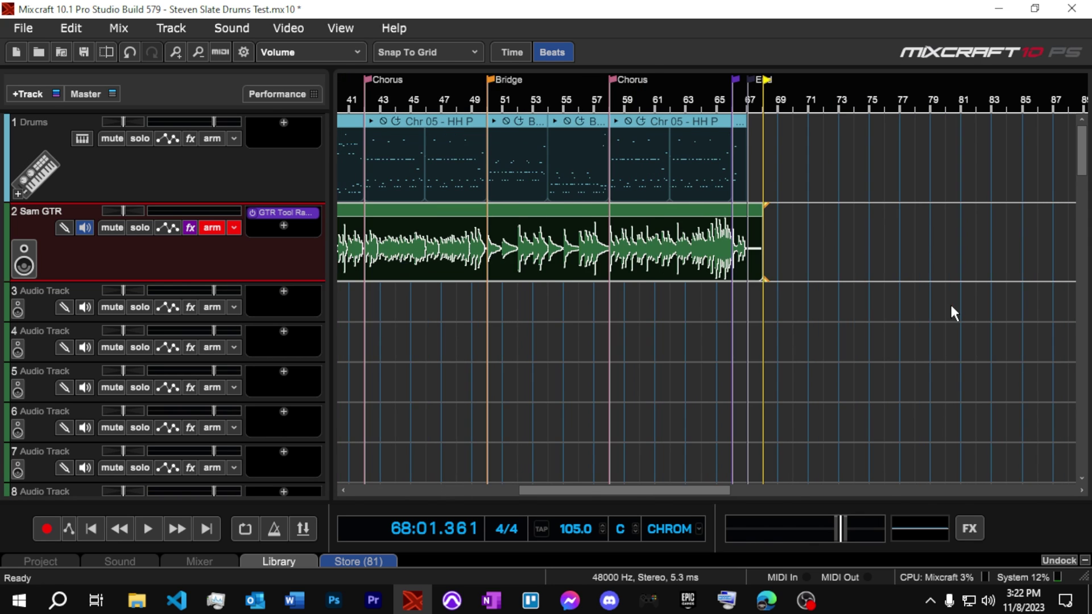
scroll(667, 306, up, 4)
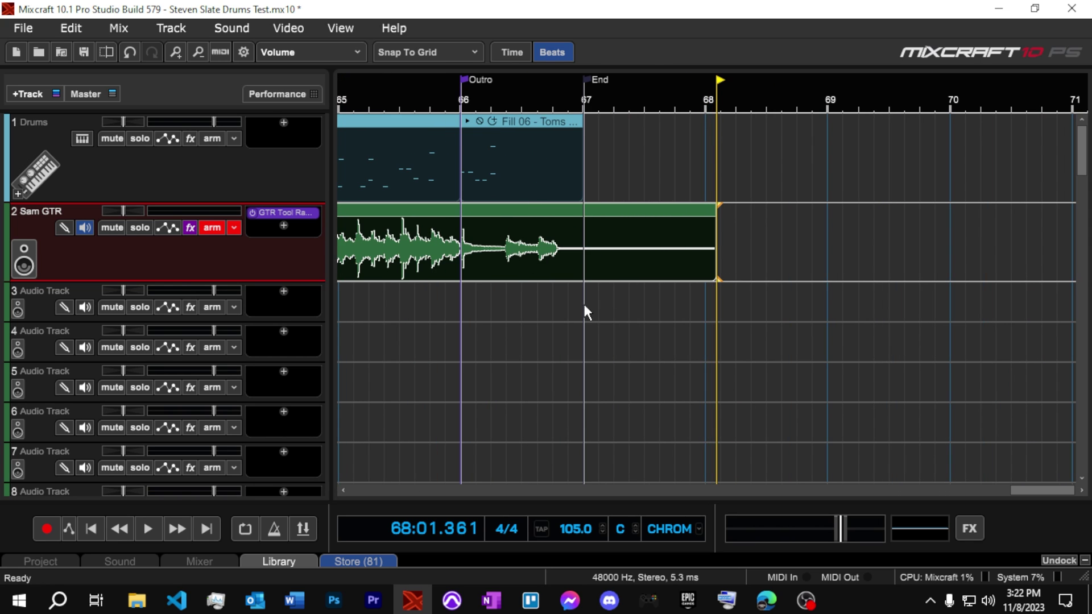
click(451, 243)
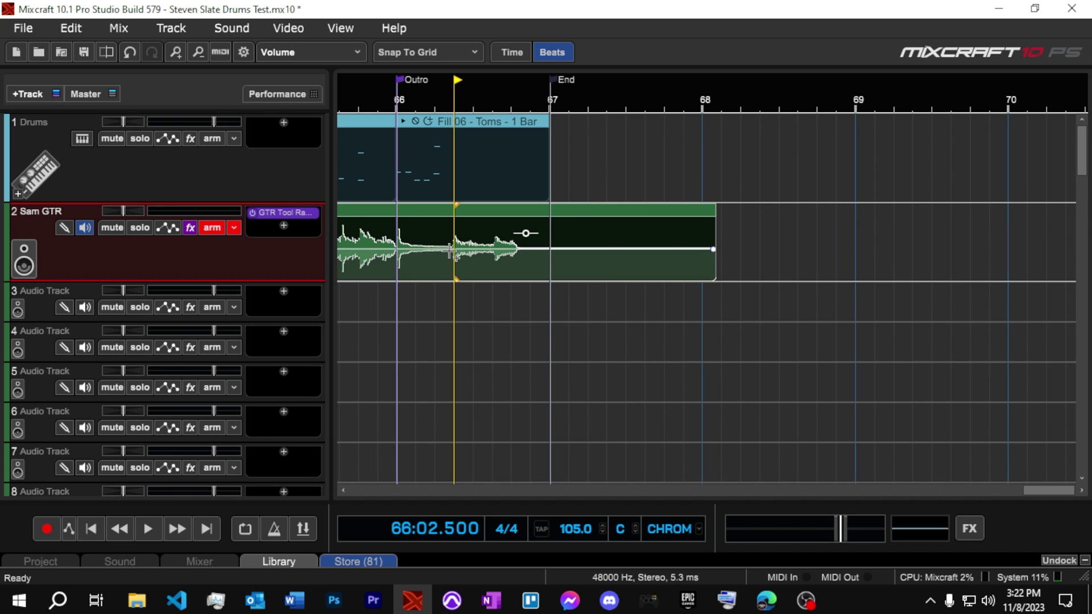
click(451, 52)
click(426, 83)
scroll(590, 227, up, 4)
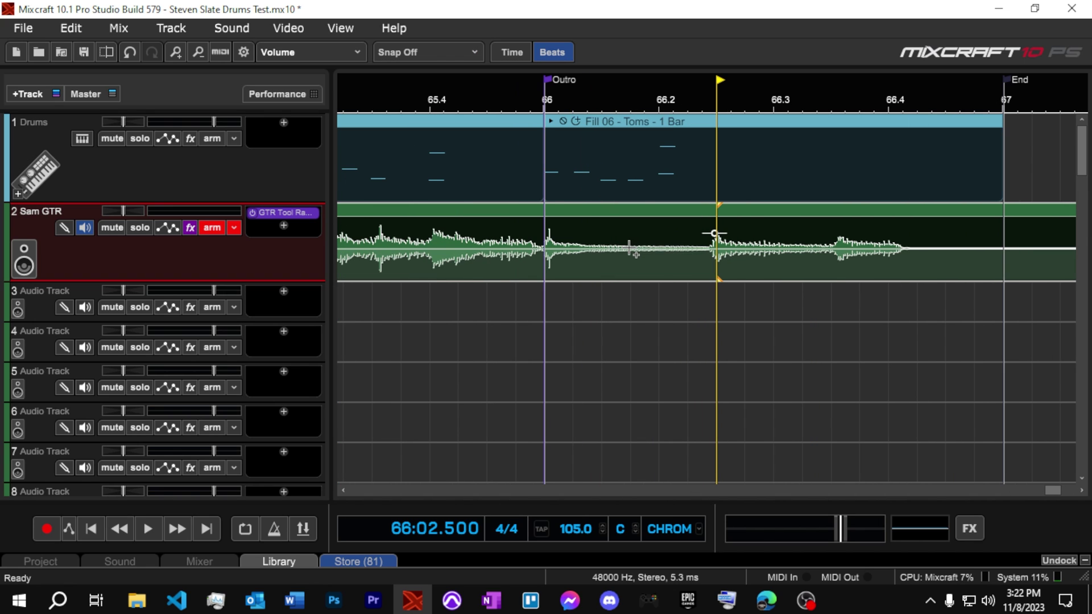
scroll(715, 235, up, 1)
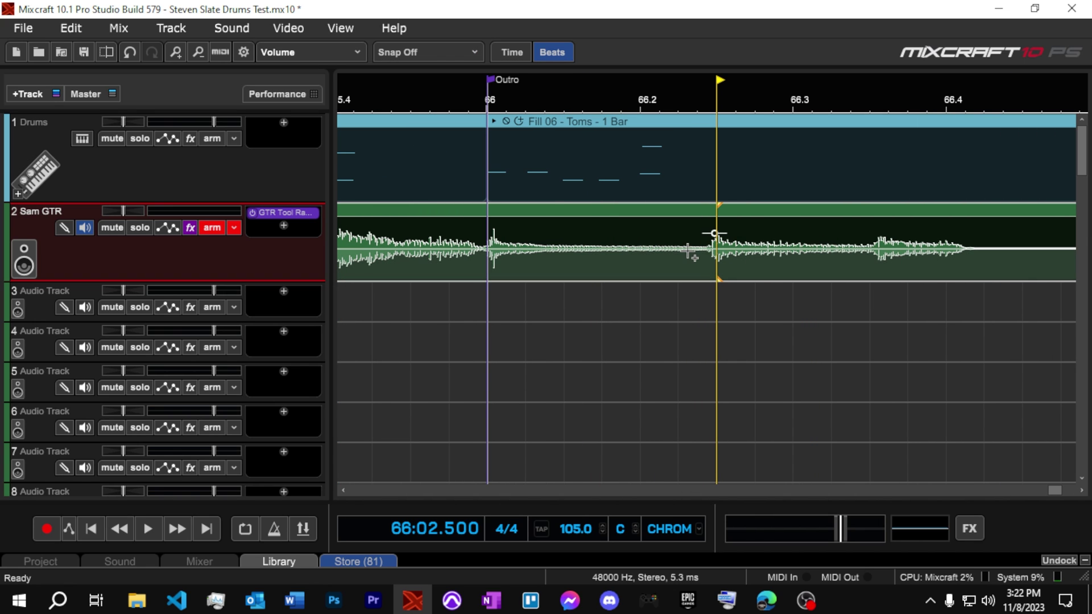
click(705, 222)
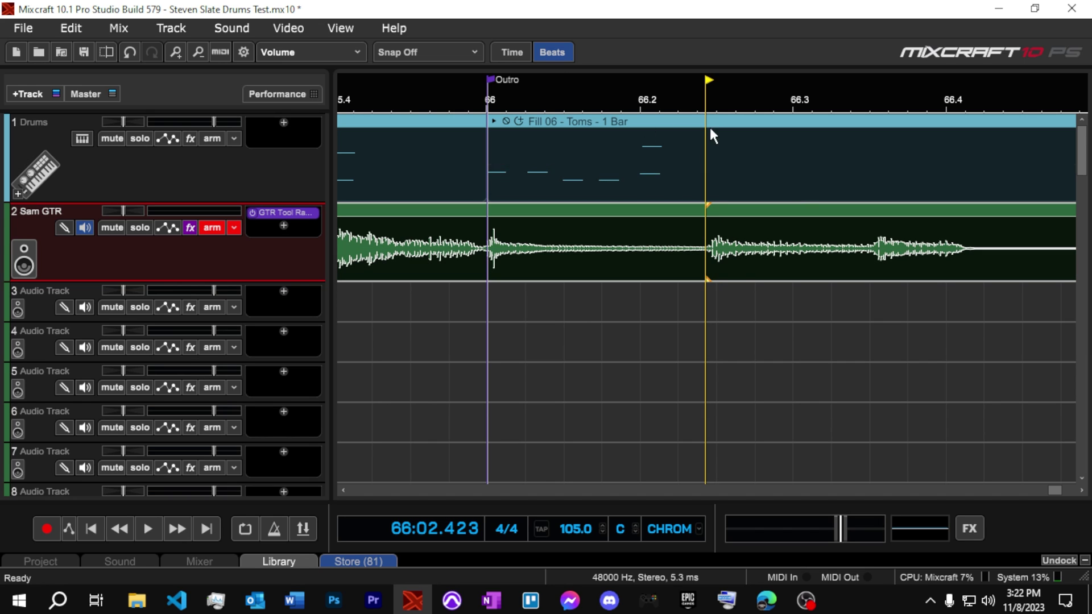
right_click(707, 230)
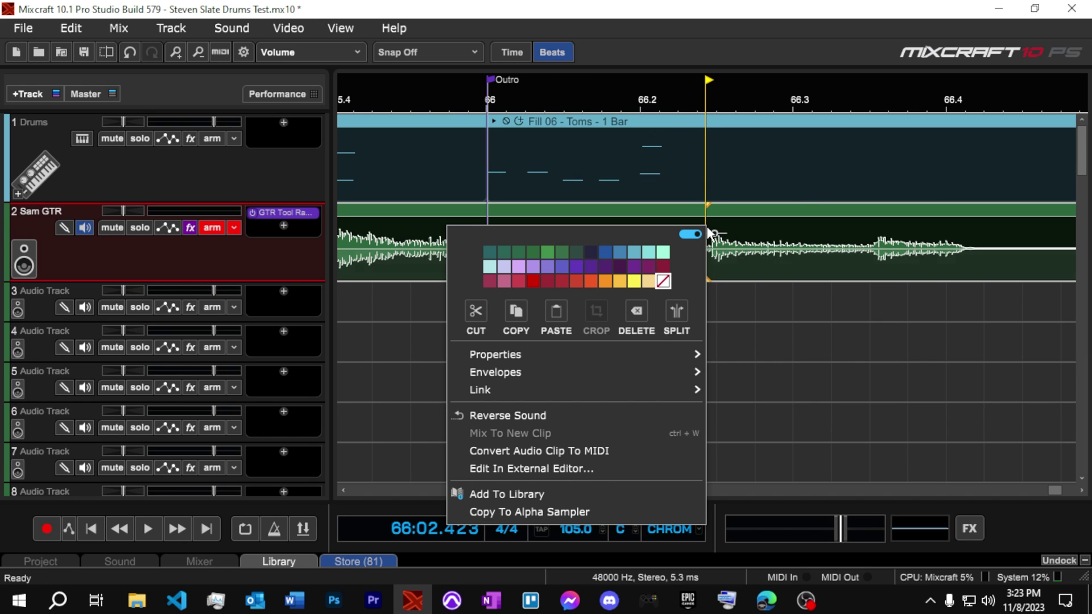
click(677, 311)
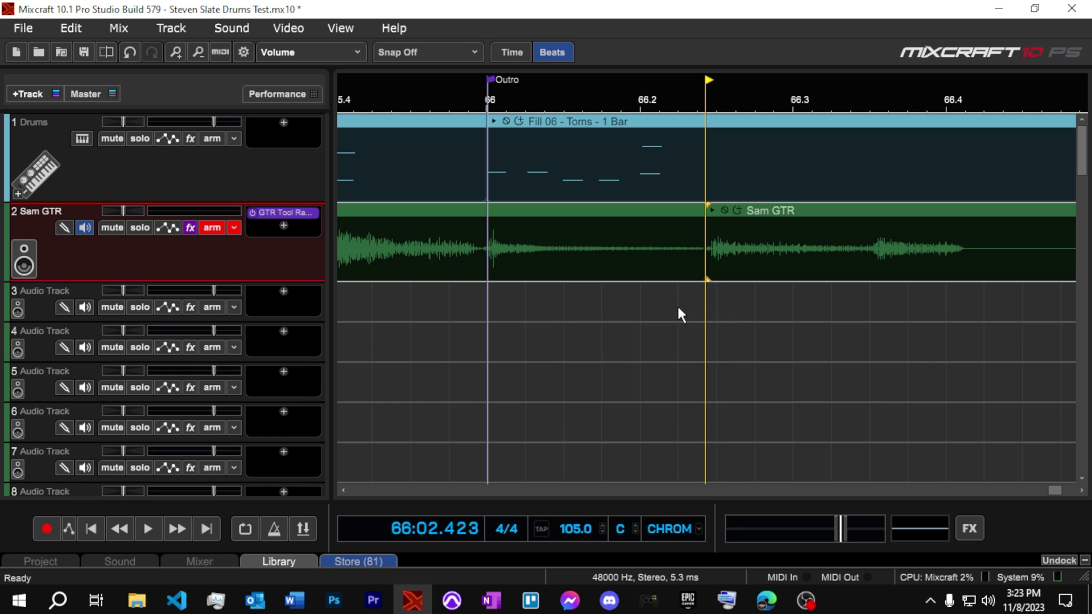
Delete the split-off tail of the Sam GTR recording.
scroll(882, 328, down, 1)
click(867, 215)
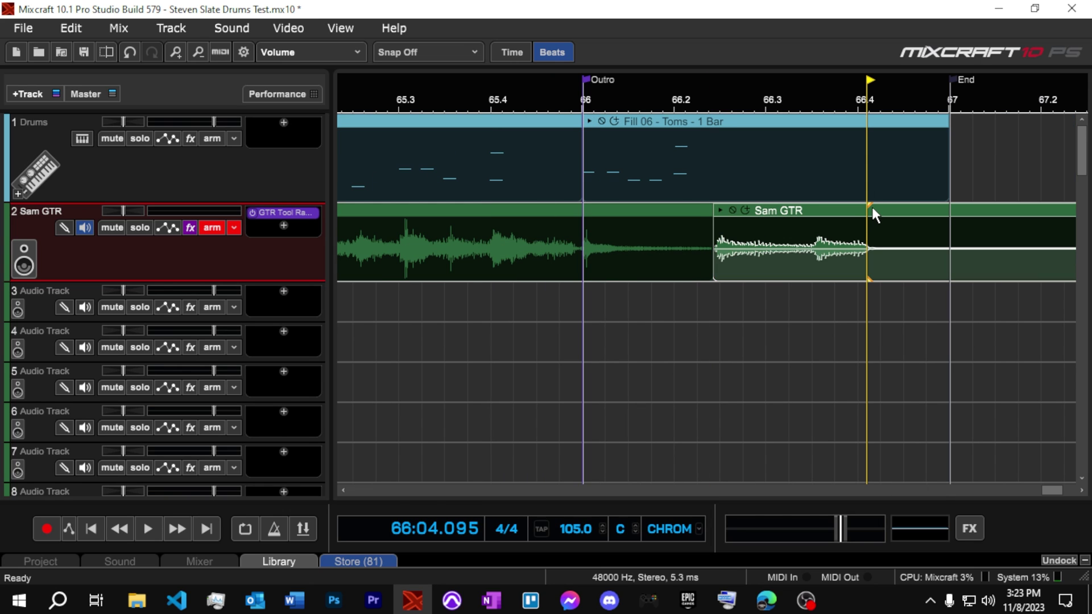
key(Delete)
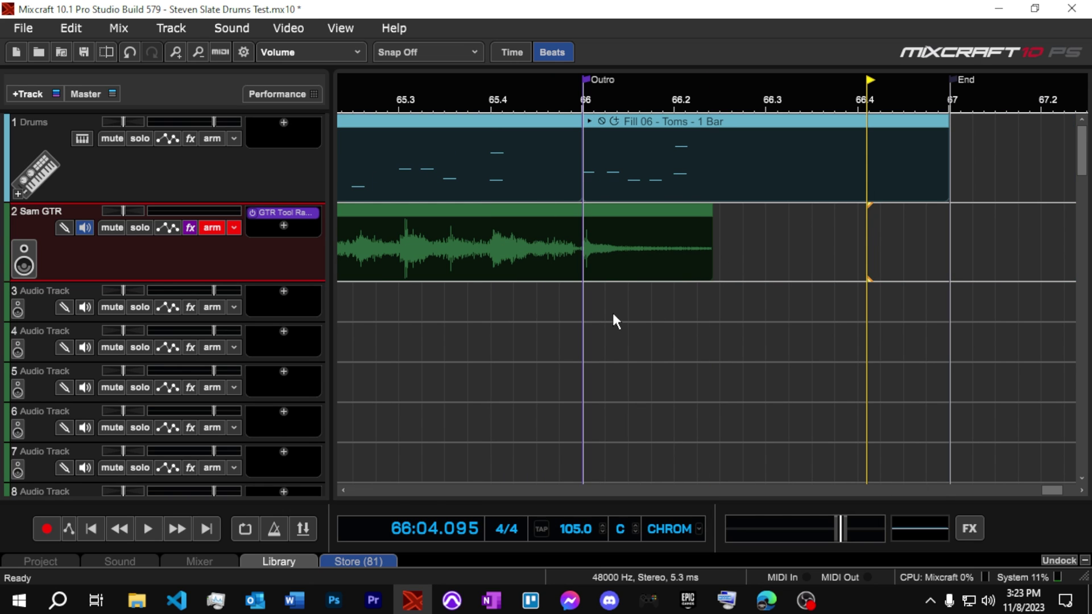
Apply a linear fade-out to the final stretch of the Sam GTR clip after the Outro marker.
drag(605, 302, 751, 256)
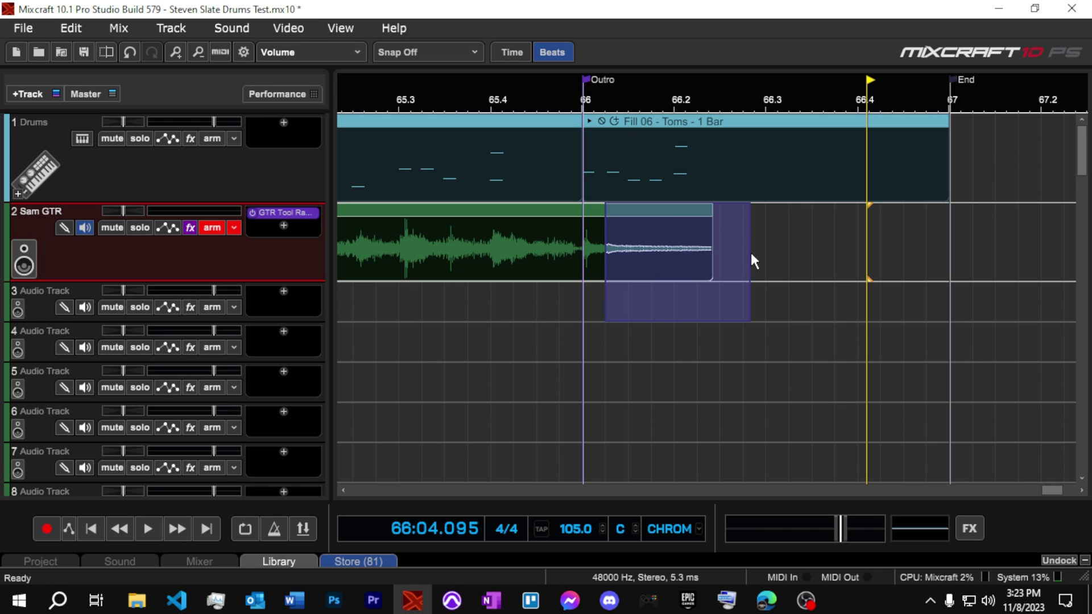
right_click(688, 216)
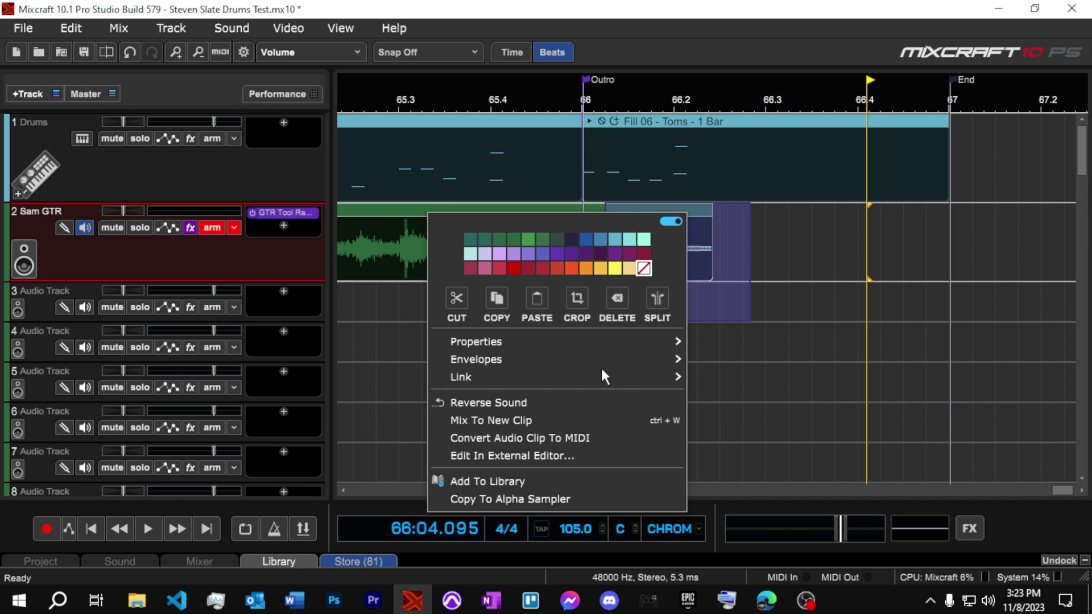
mouse_move(585, 362)
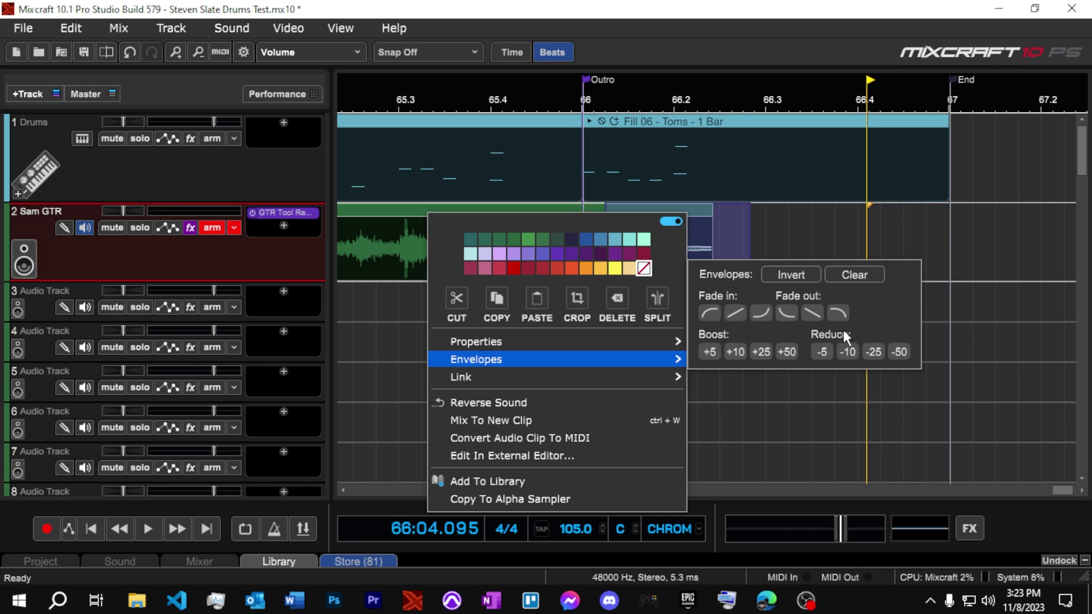
click(811, 315)
click(787, 223)
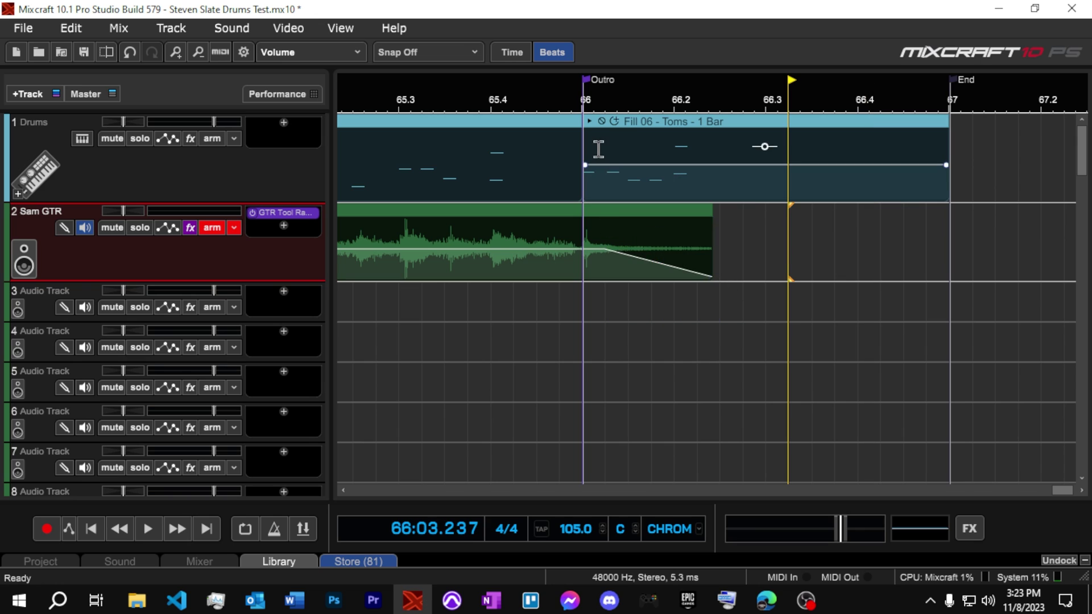
click(659, 264)
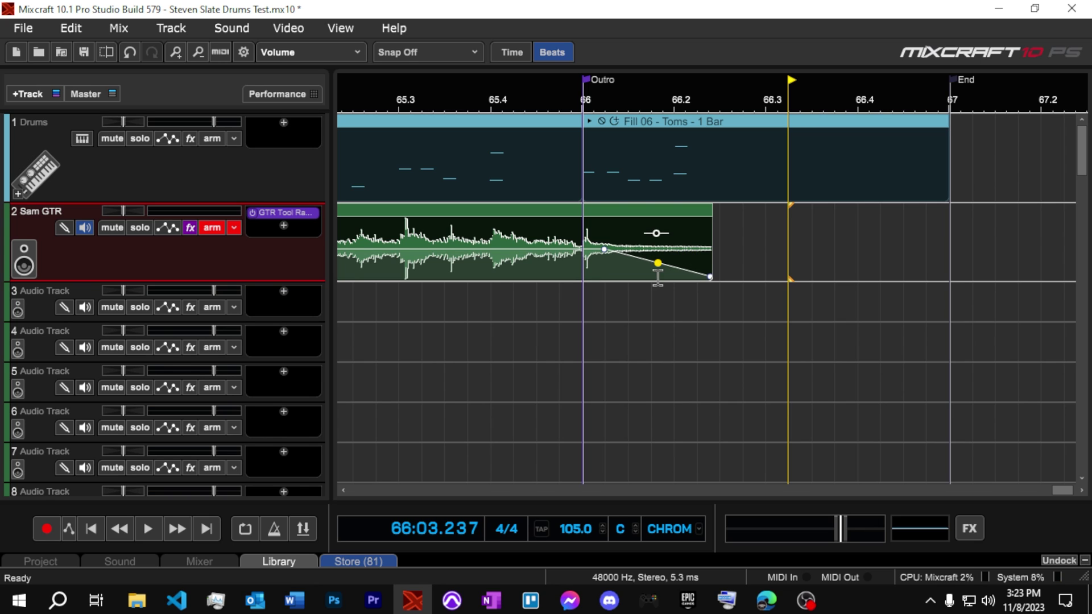
Play back the ending twice from around bar 65 to check the guitar fade-out against the drums.
click(418, 100)
key(space)
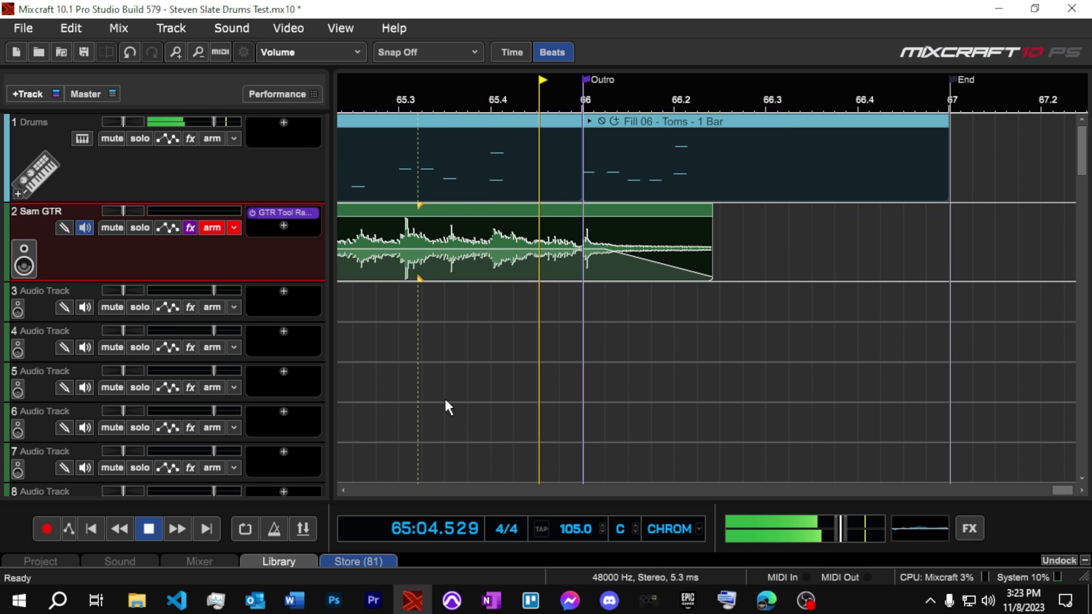
key(space)
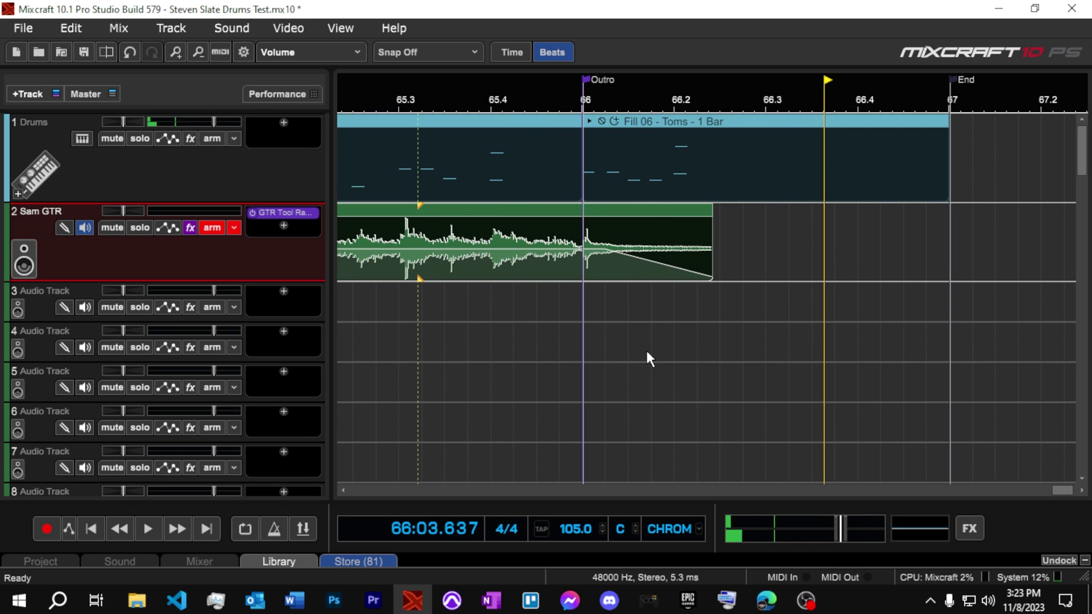
click(384, 108)
key(space)
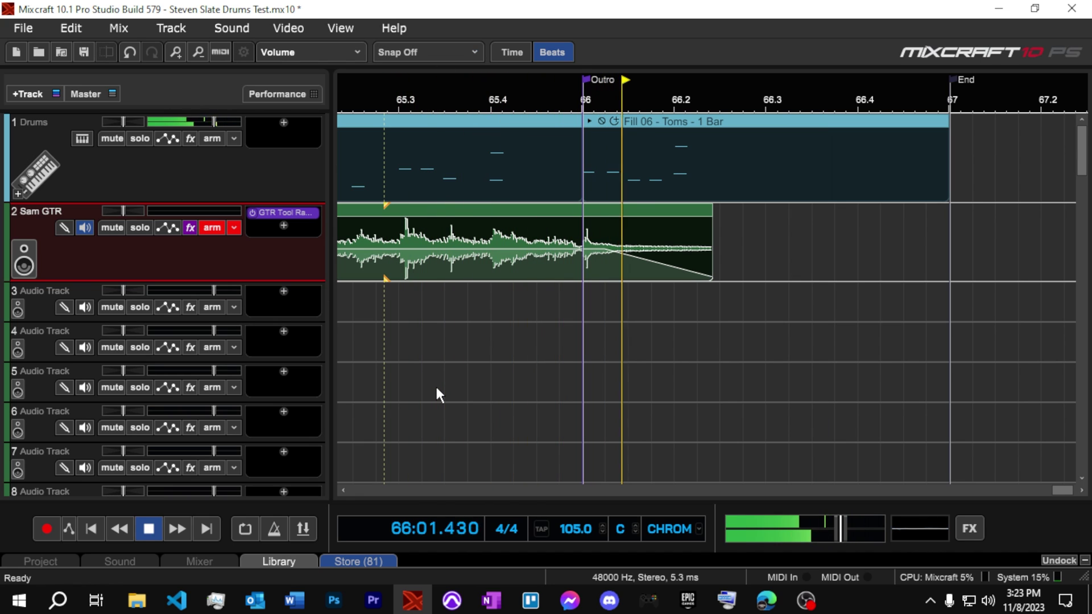
key(space)
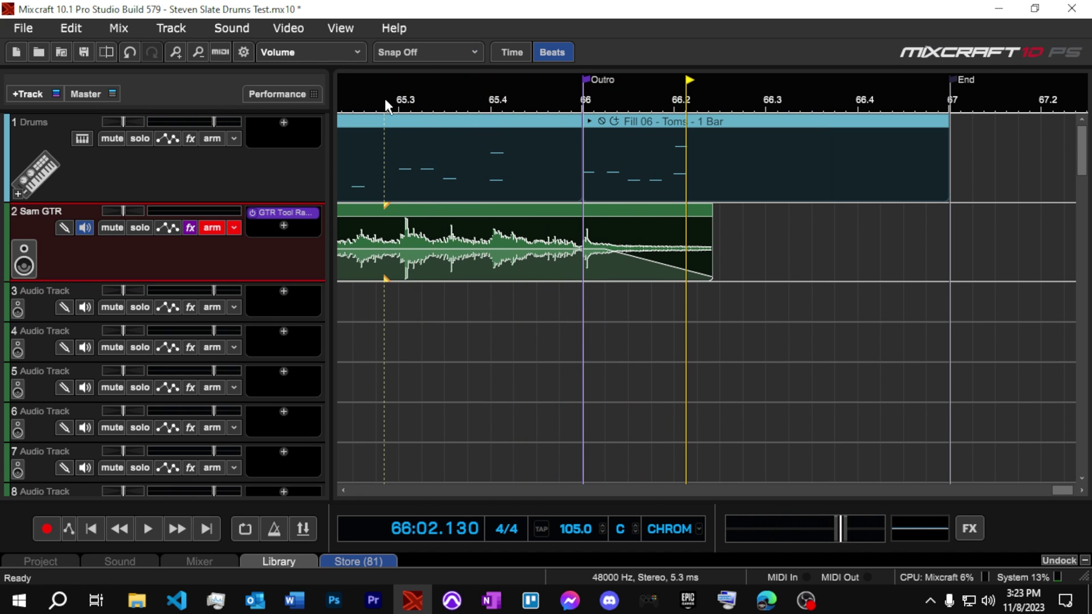